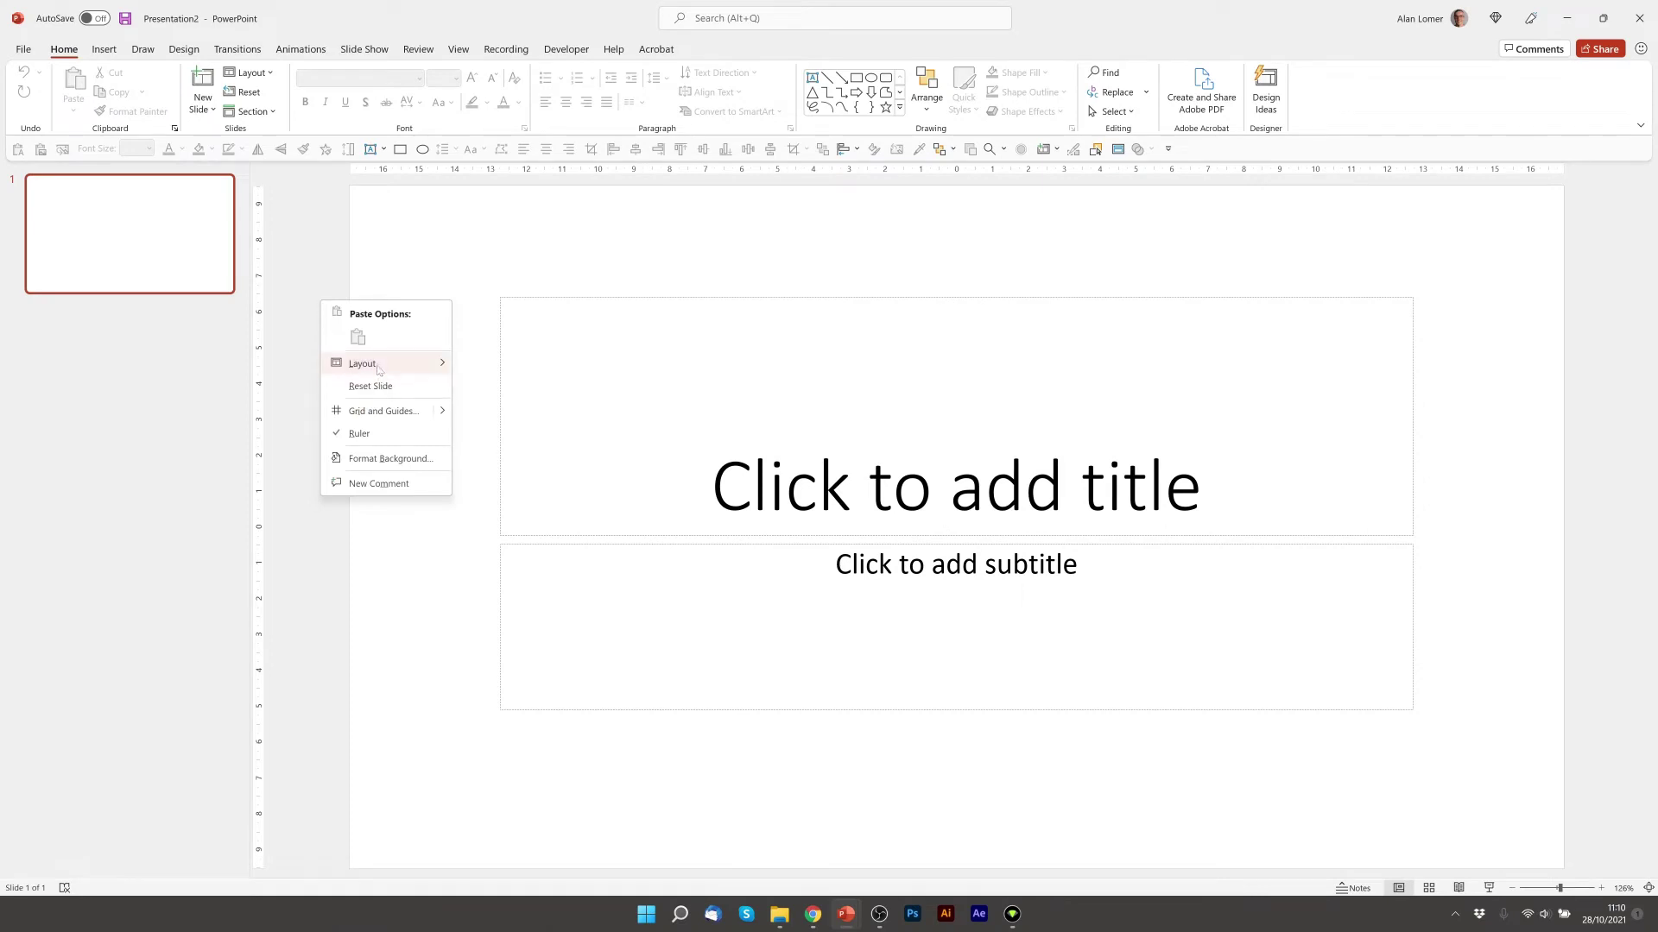
# Switch the slide to the Blank layout and add a text box reading SHADOW
pyautogui.moveTo(378, 370)
pyautogui.click(487, 554)
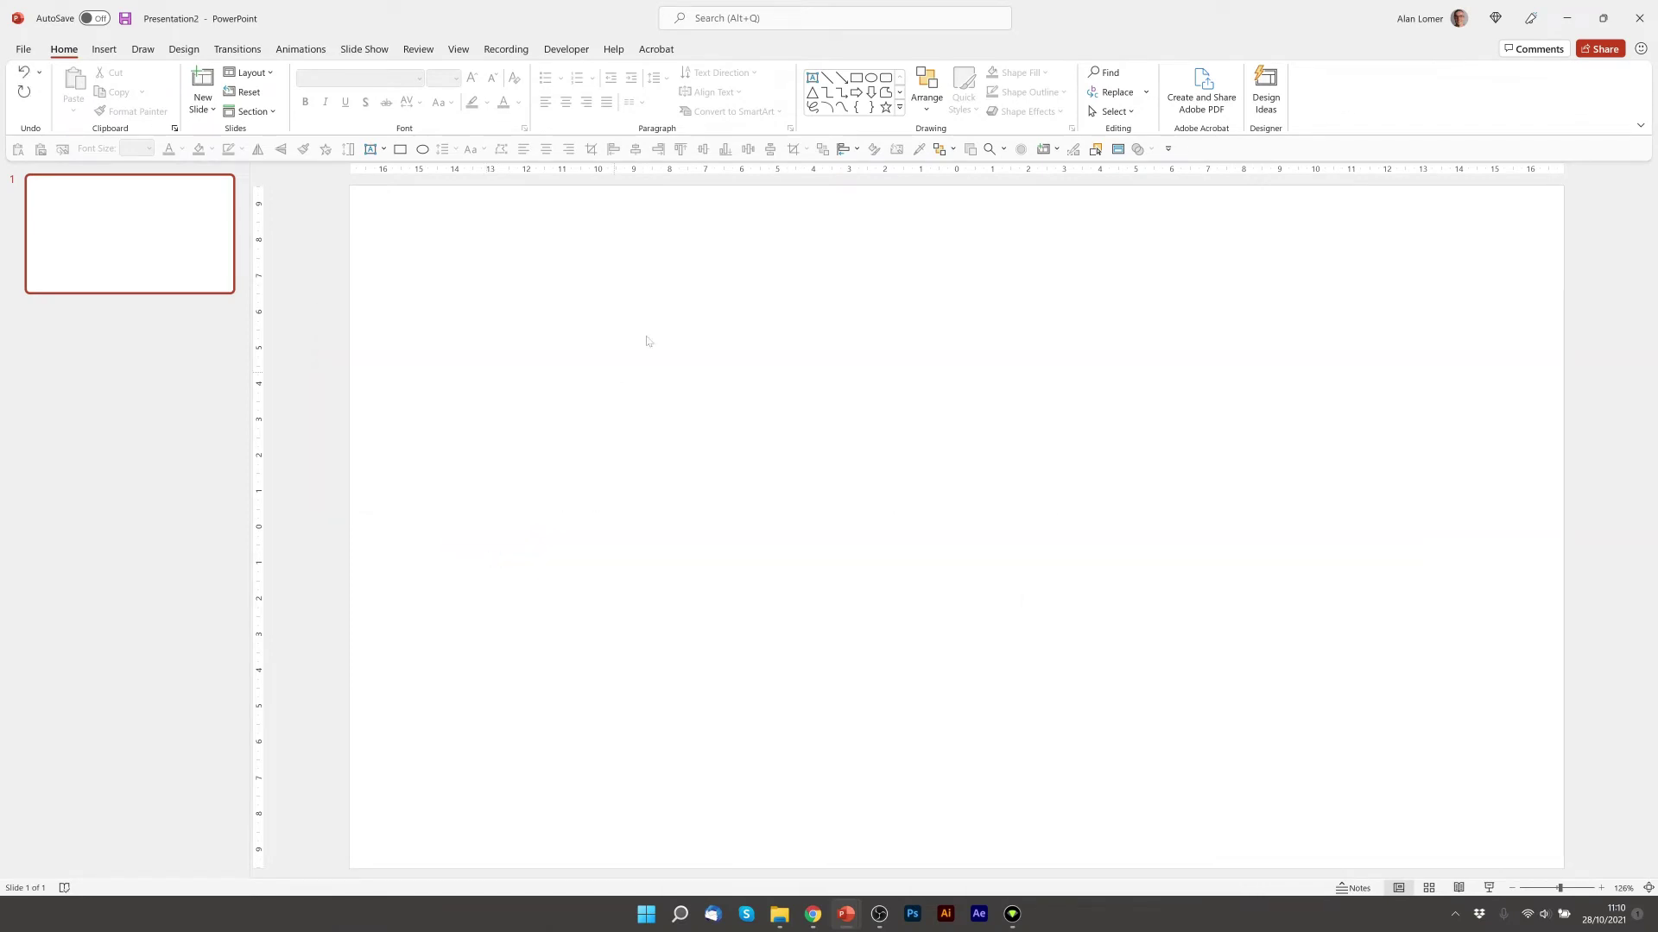
pyautogui.click(812, 77)
pyautogui.click(739, 533)
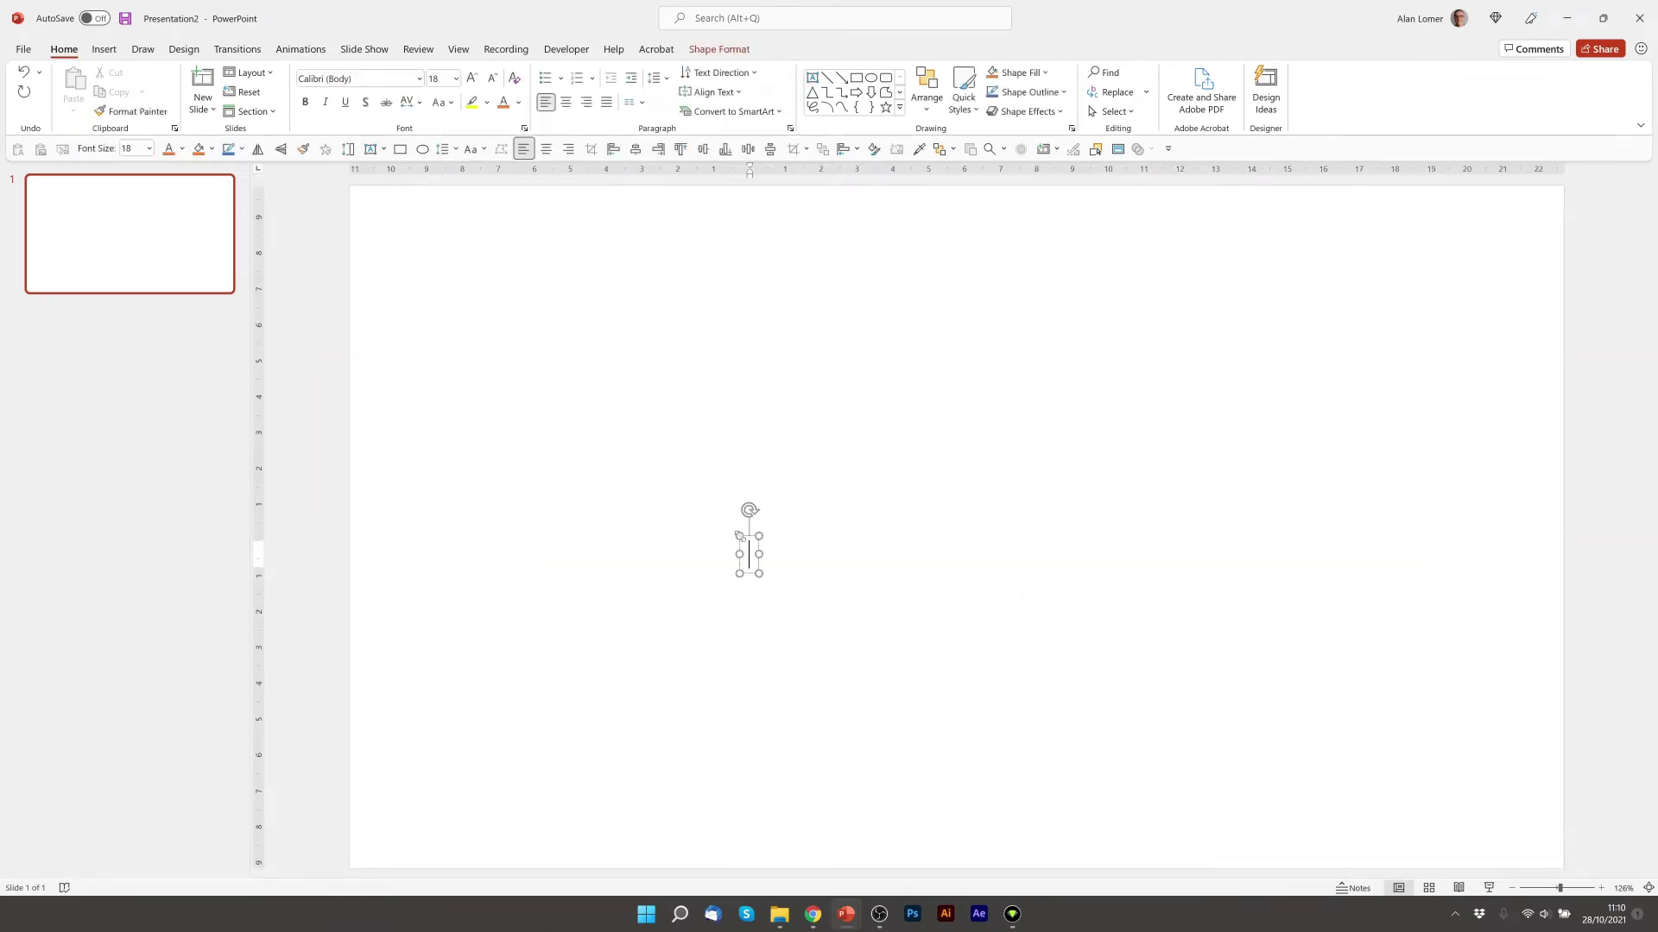
pyautogui.write('SHADOW')
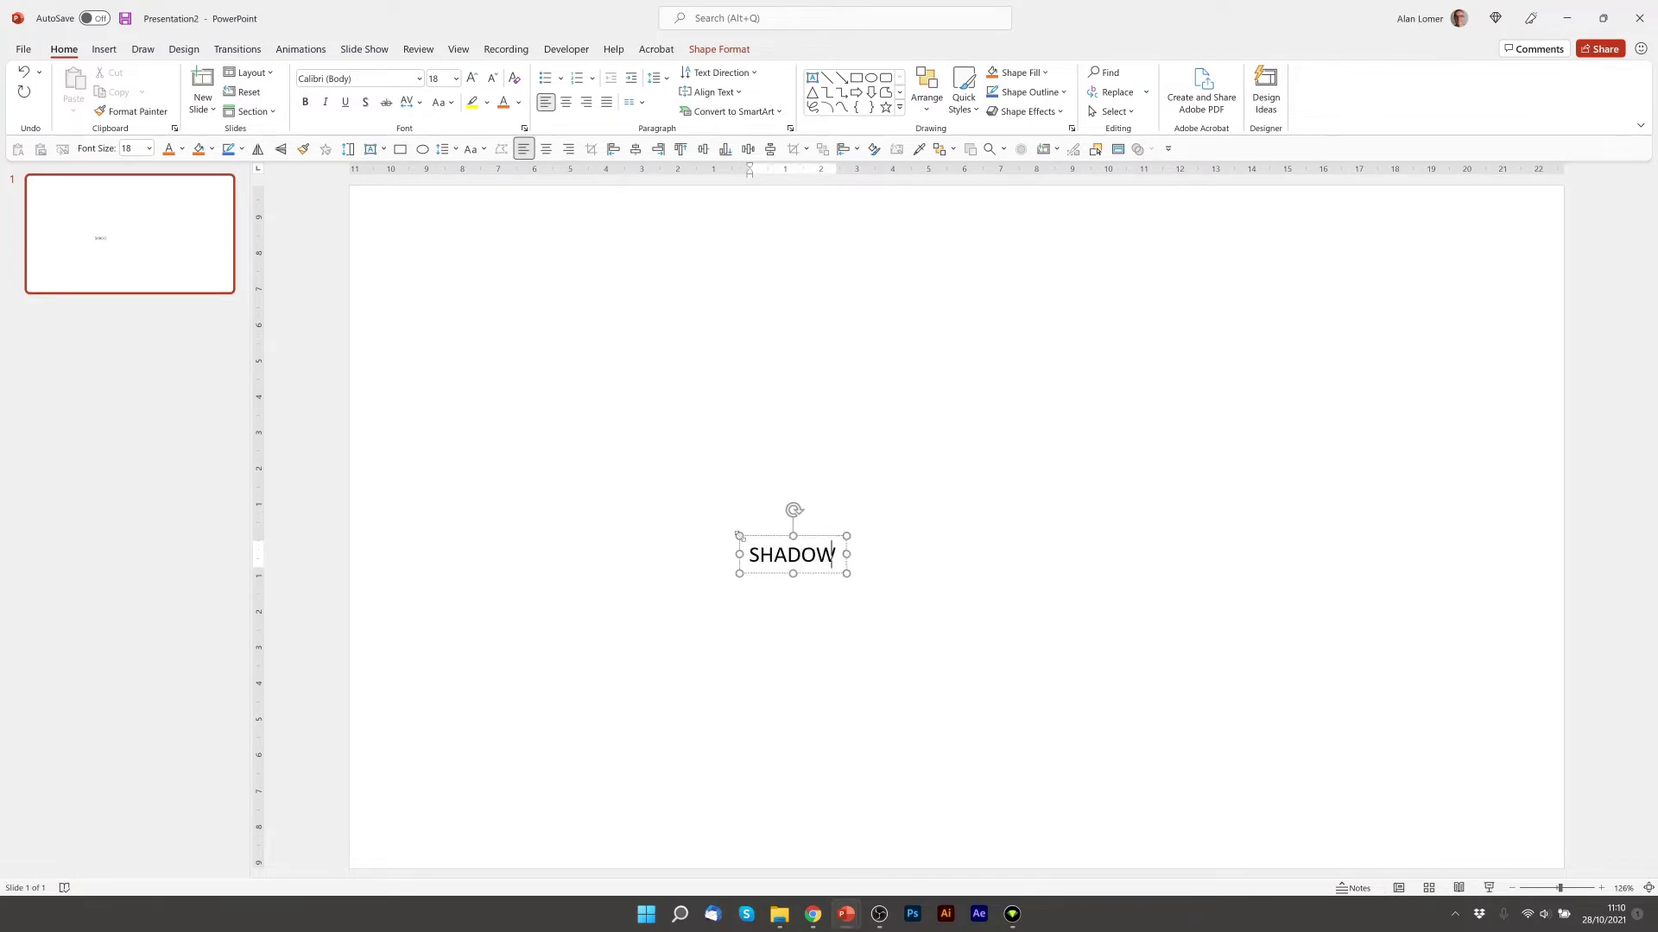
# Format the SHADOW text as 100 pt bold Montserrat
pyautogui.hotkey('ctrl', 'a')
pyautogui.click(440, 79)
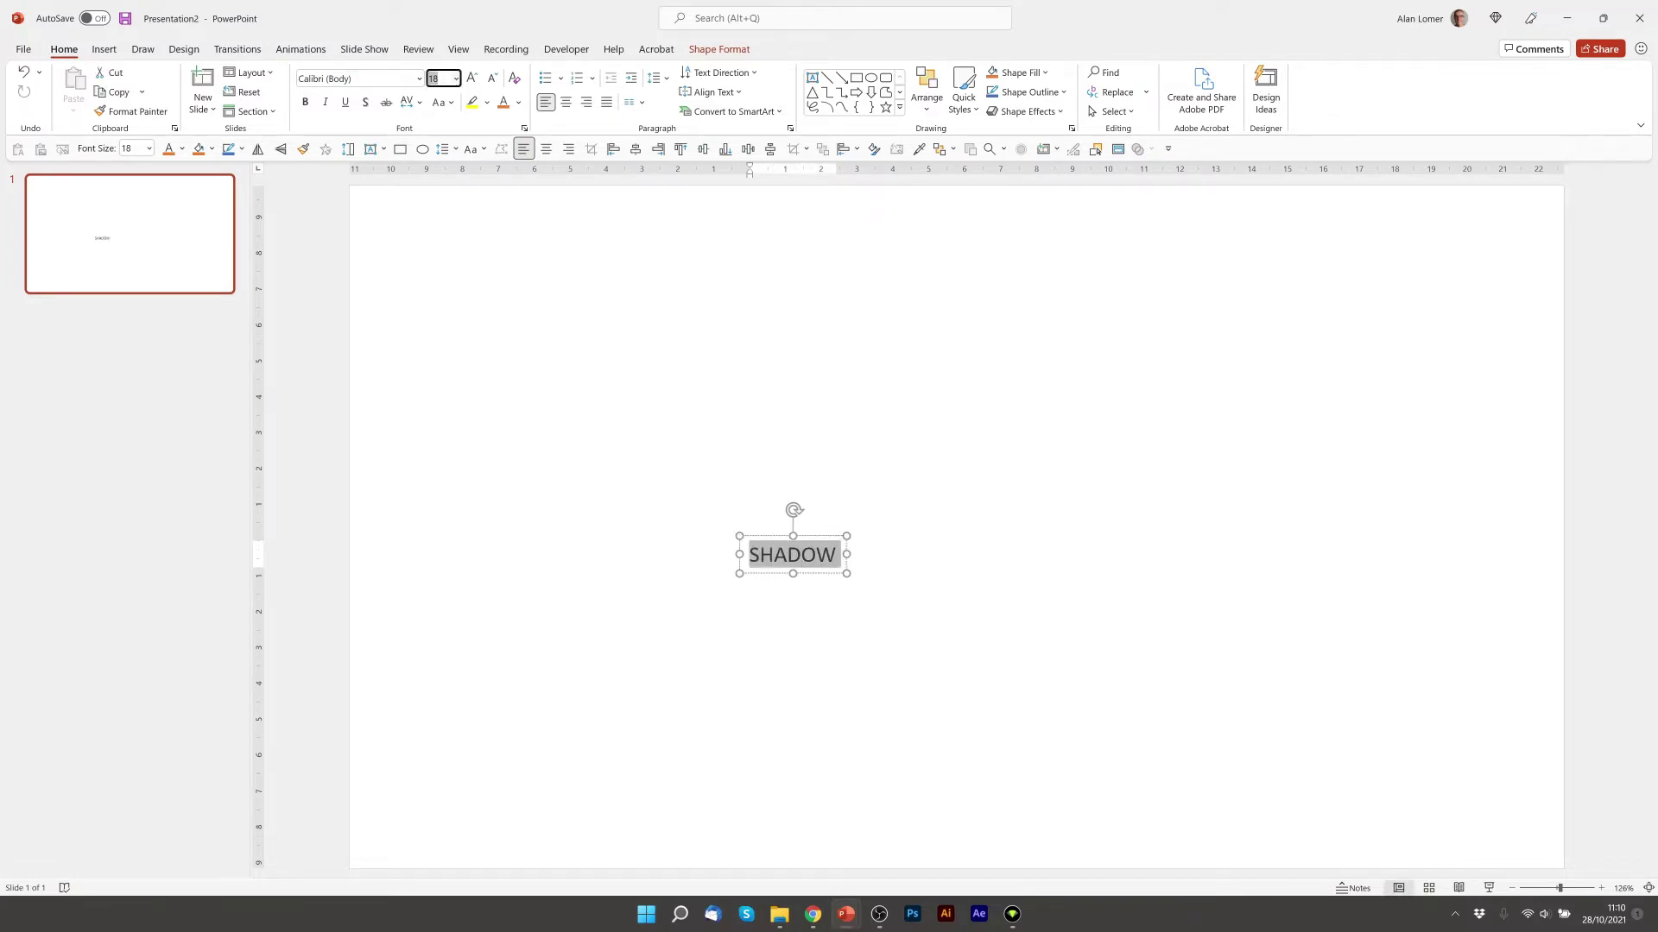
pyautogui.write('100')
pyautogui.press('Return')
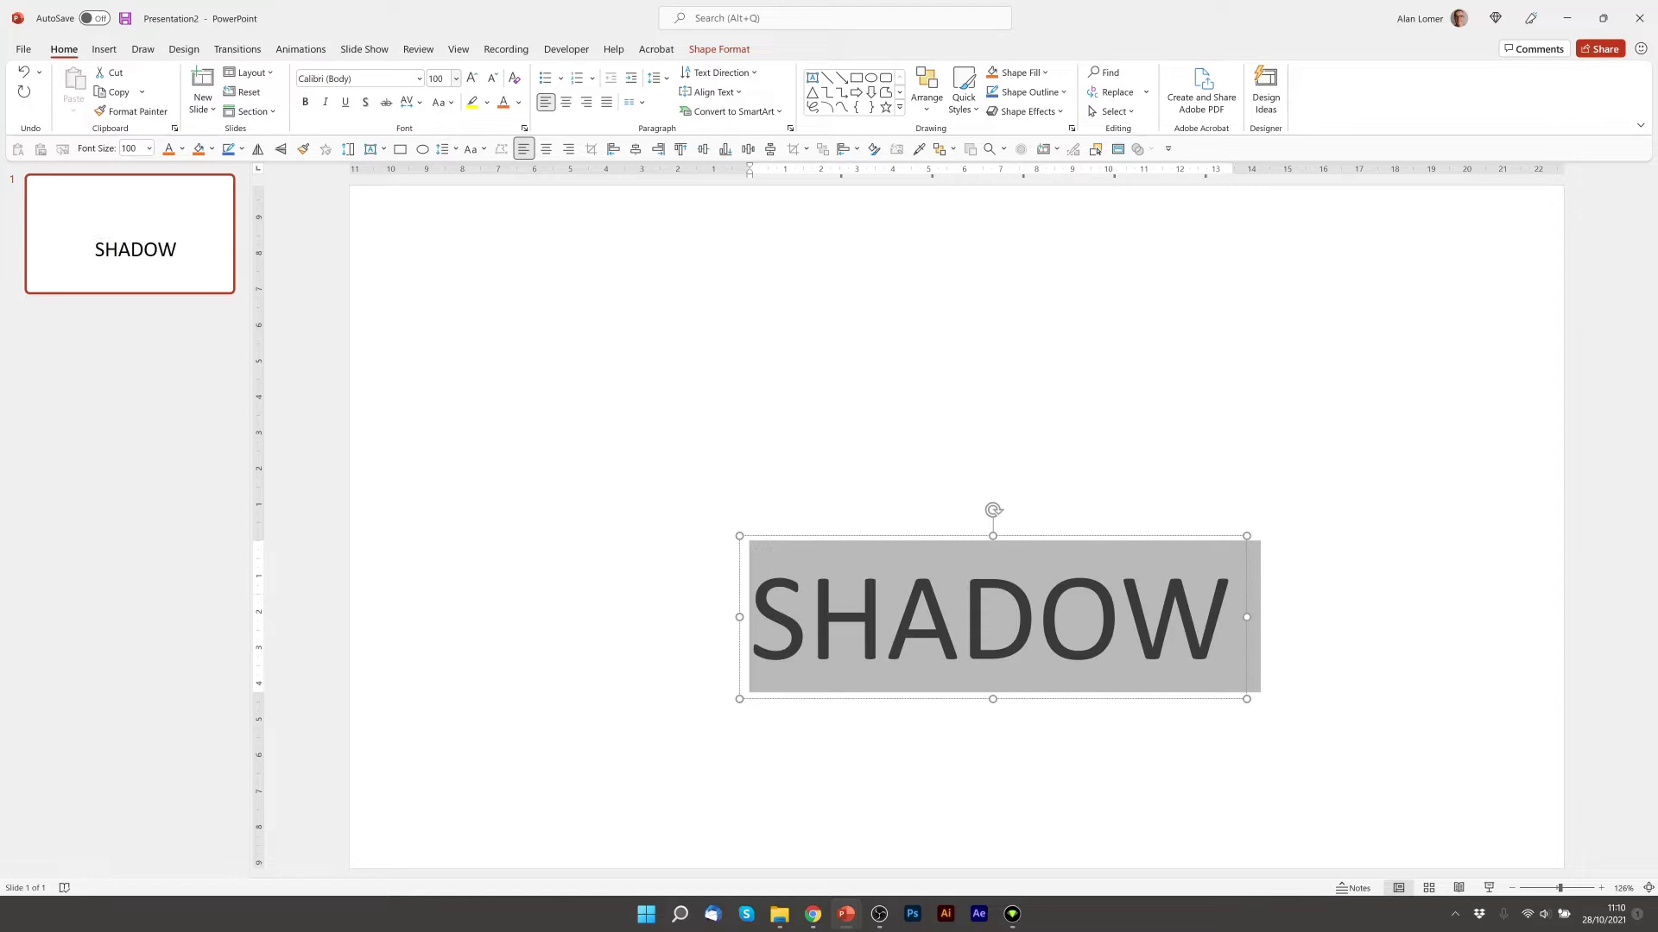
pyautogui.click(358, 79)
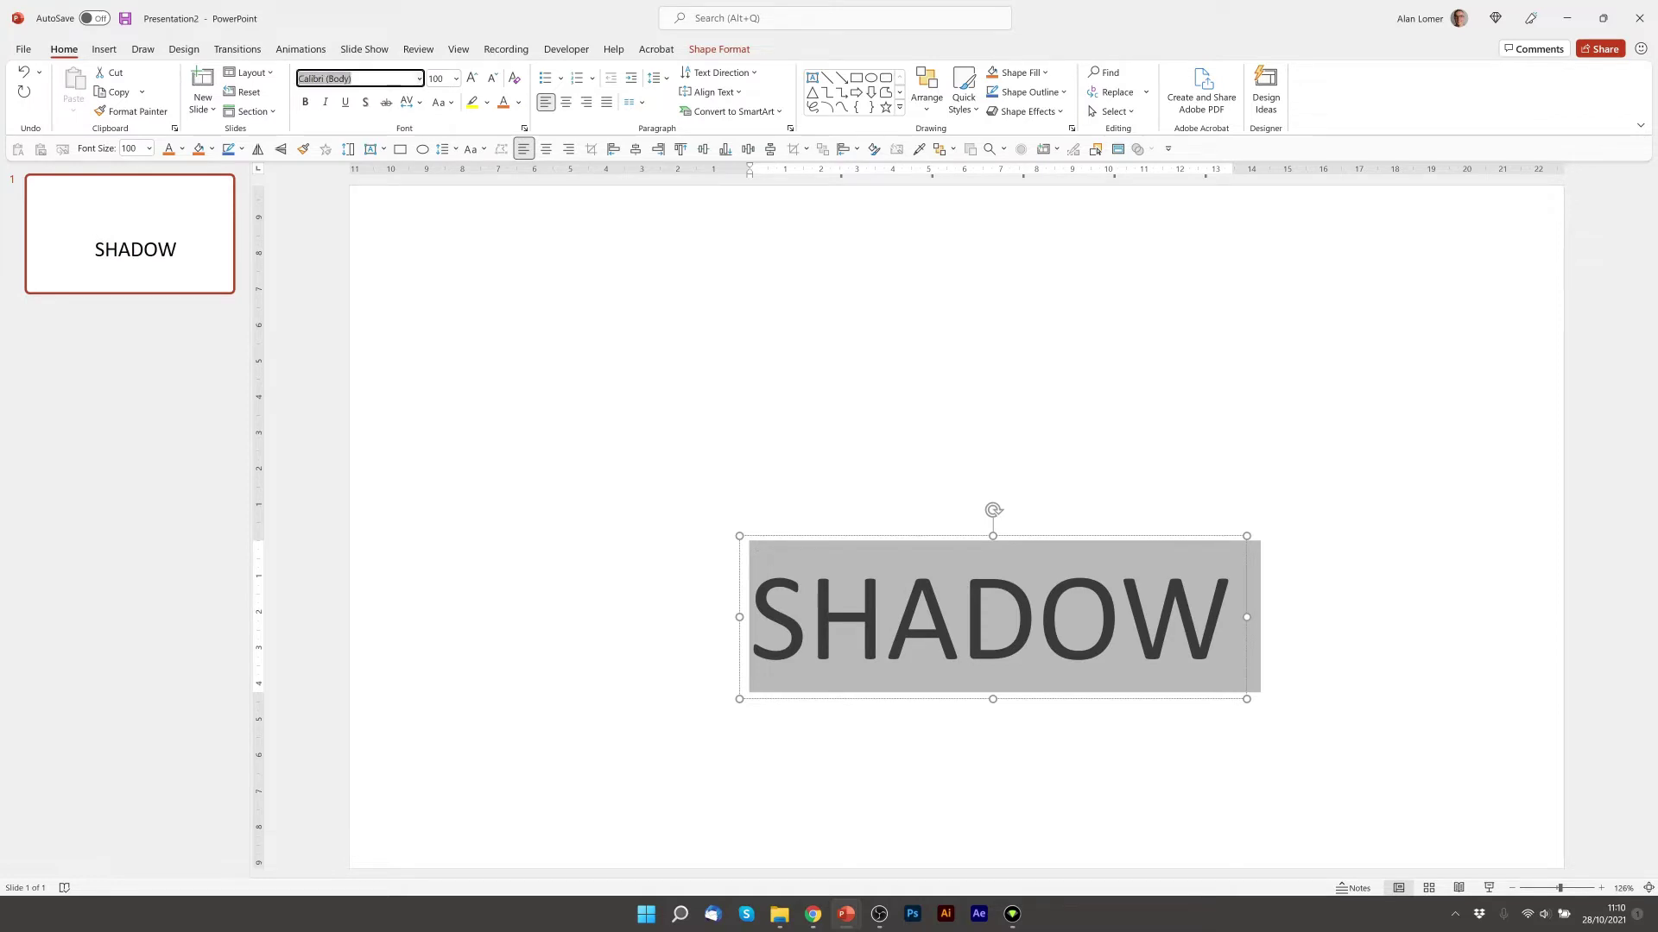
pyautogui.write('Montserrat')
pyautogui.press('Return')
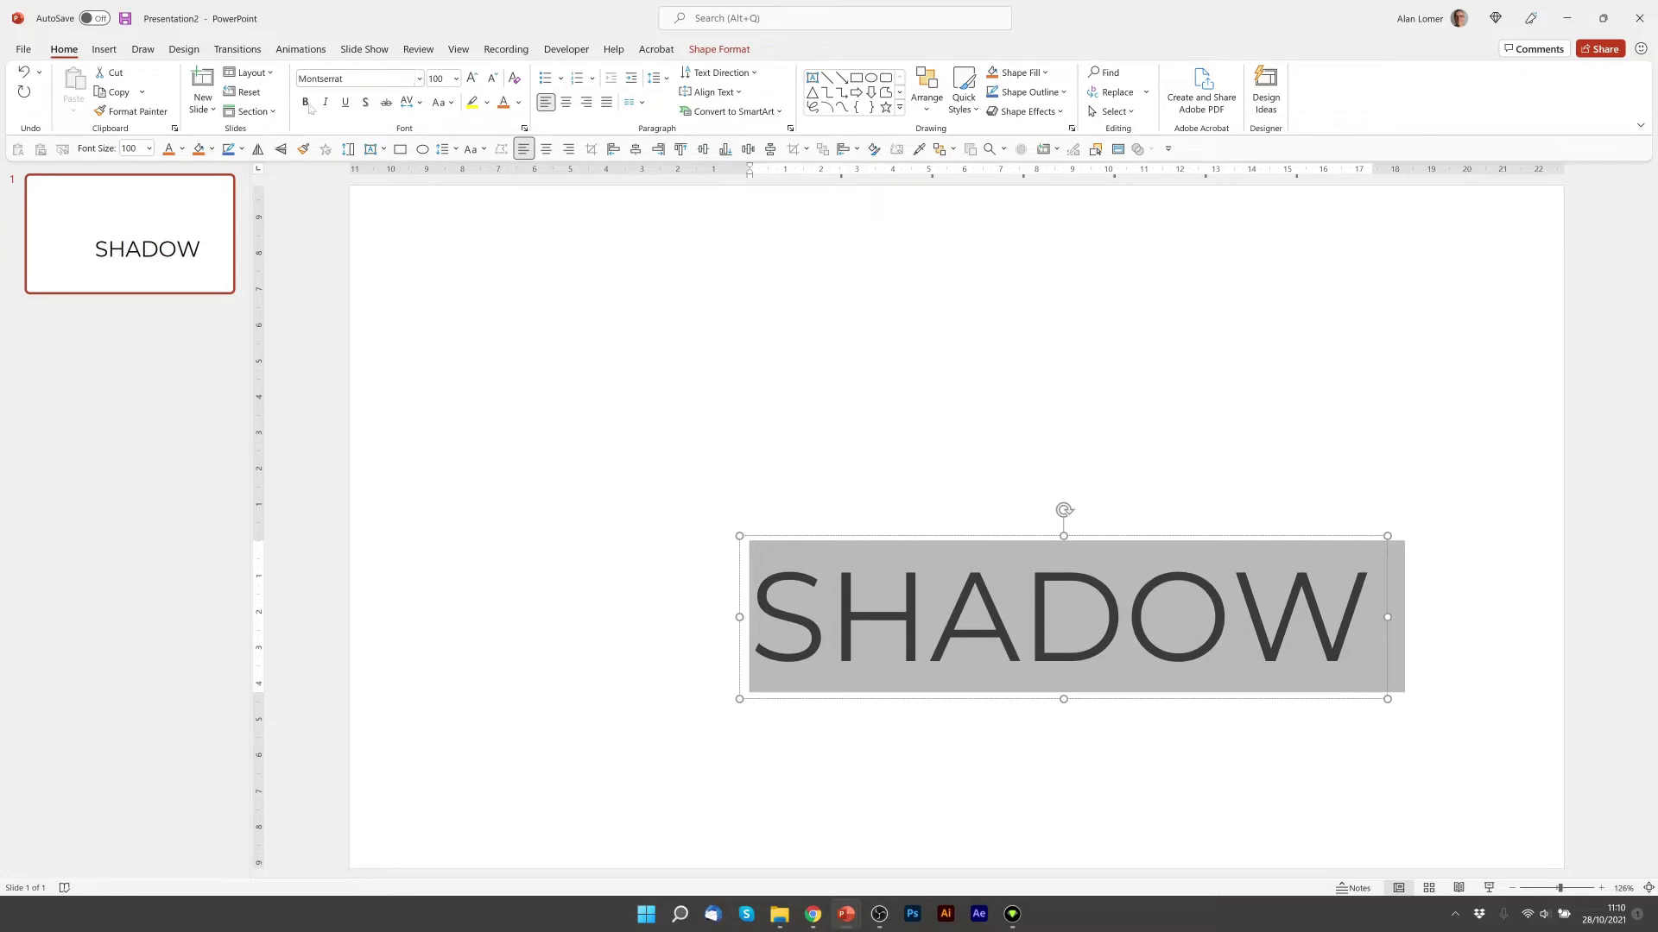
pyautogui.click(304, 104)
# Centre the text box horizontally and vertically on the slide
pyautogui.click(702, 149)
pyautogui.click(636, 148)
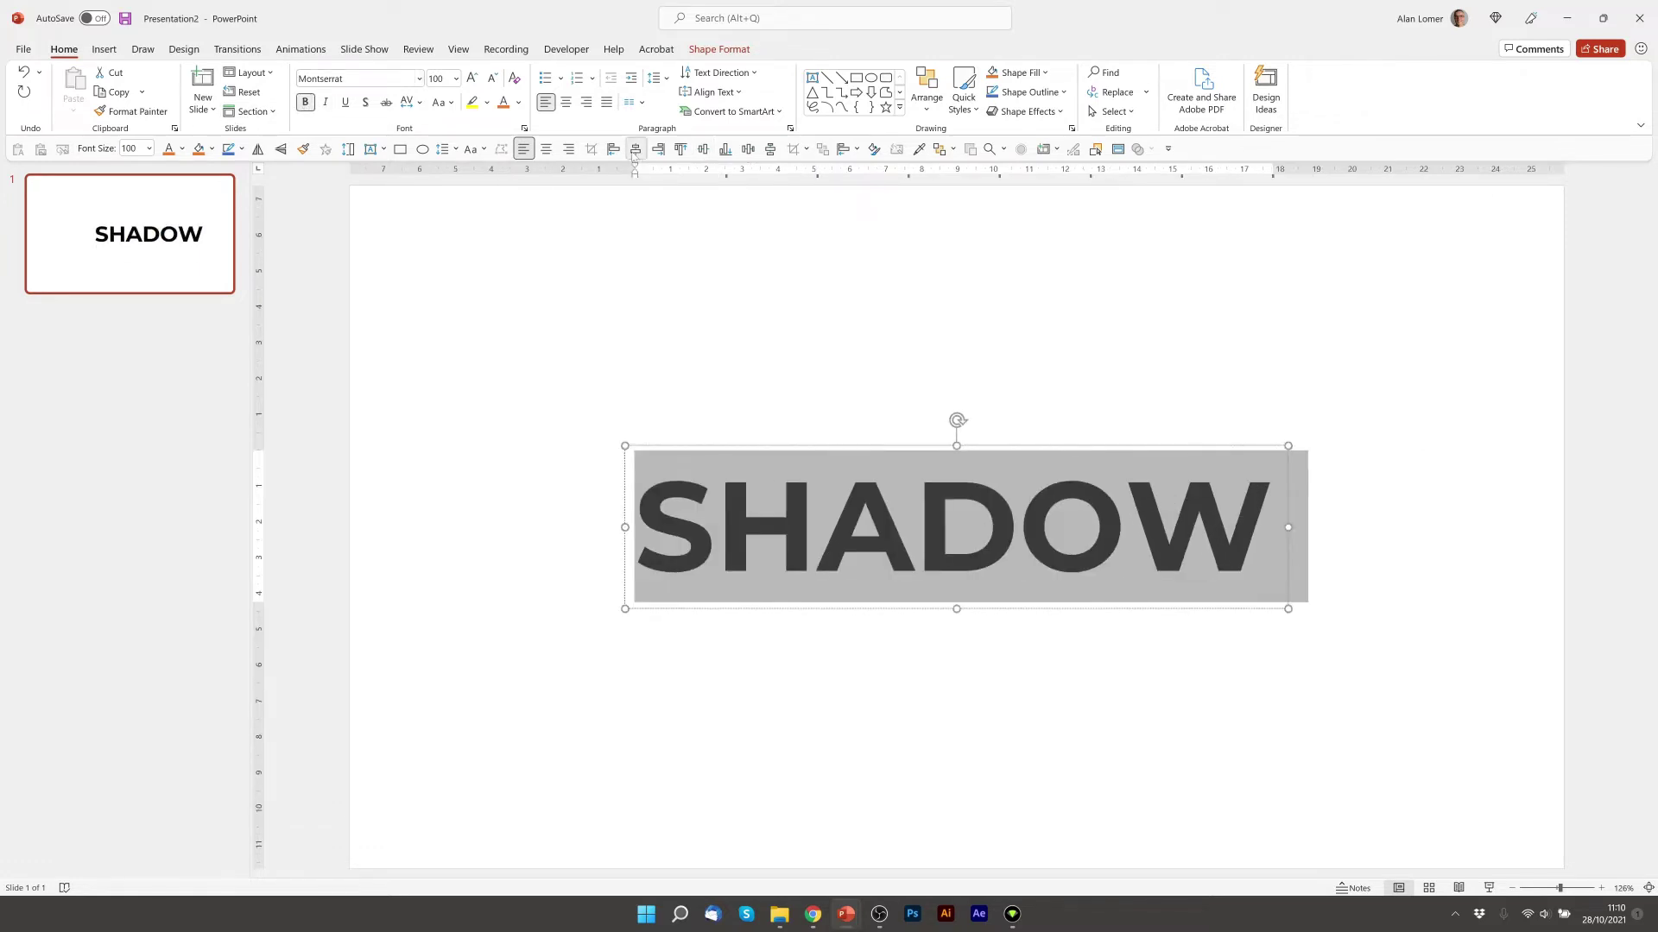
pyautogui.click(677, 344)
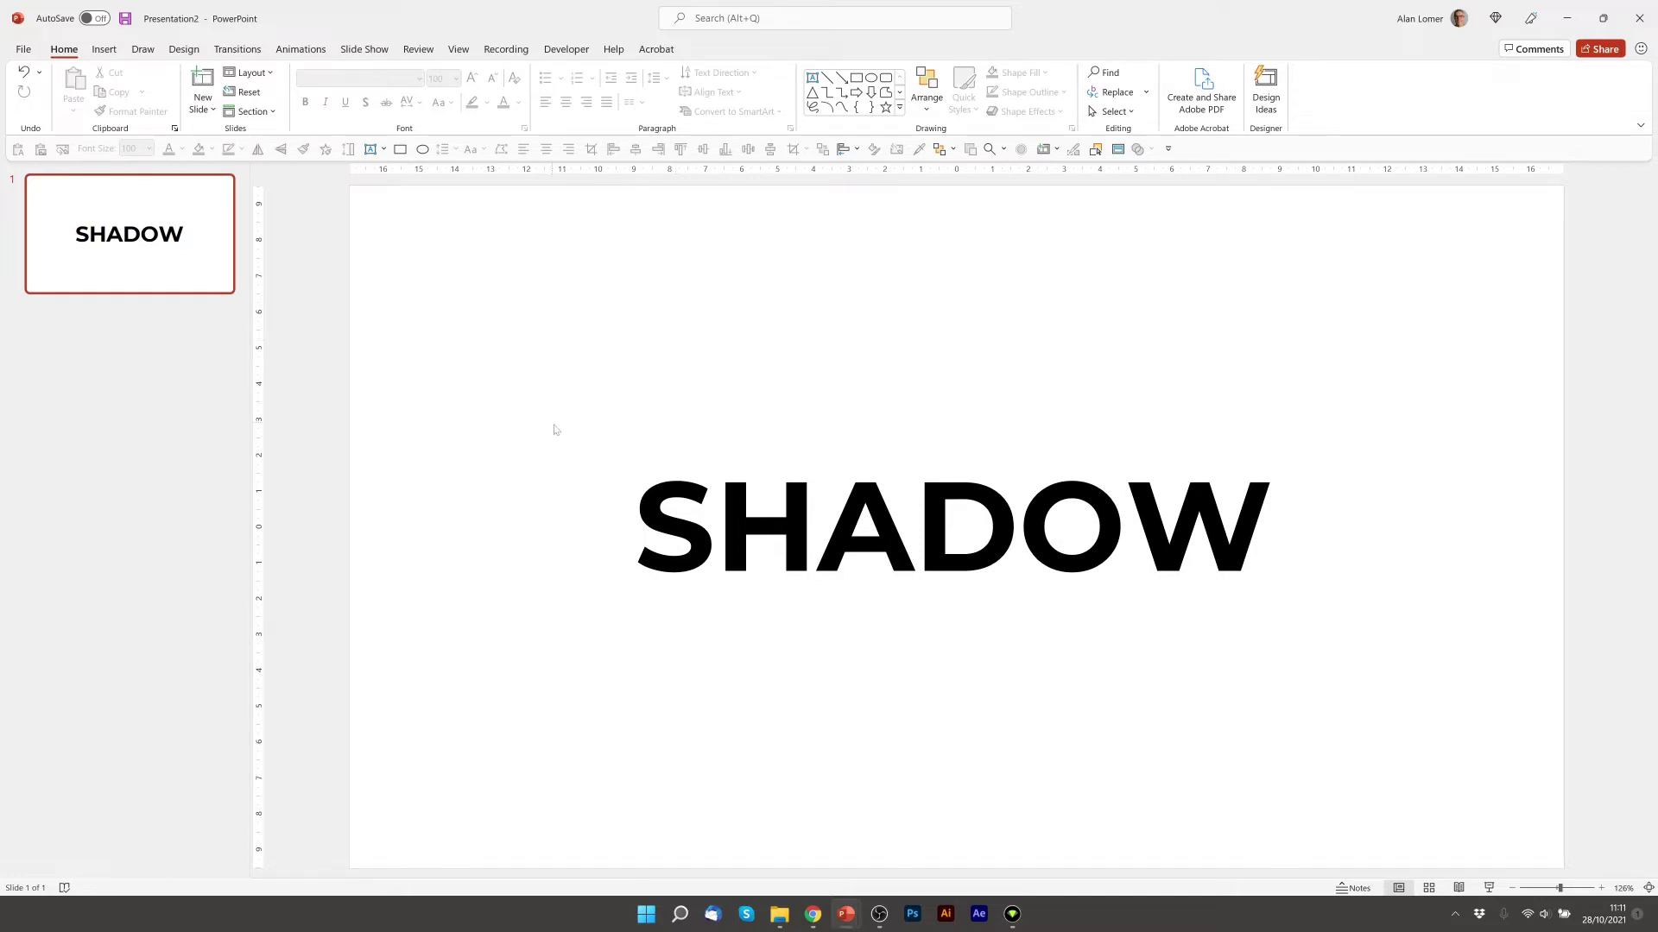
# Duplicate the SHADOW text box and offset the copy one nudge down and right
pyautogui.moveTo(553, 428); pyautogui.dragTo(1370, 656)
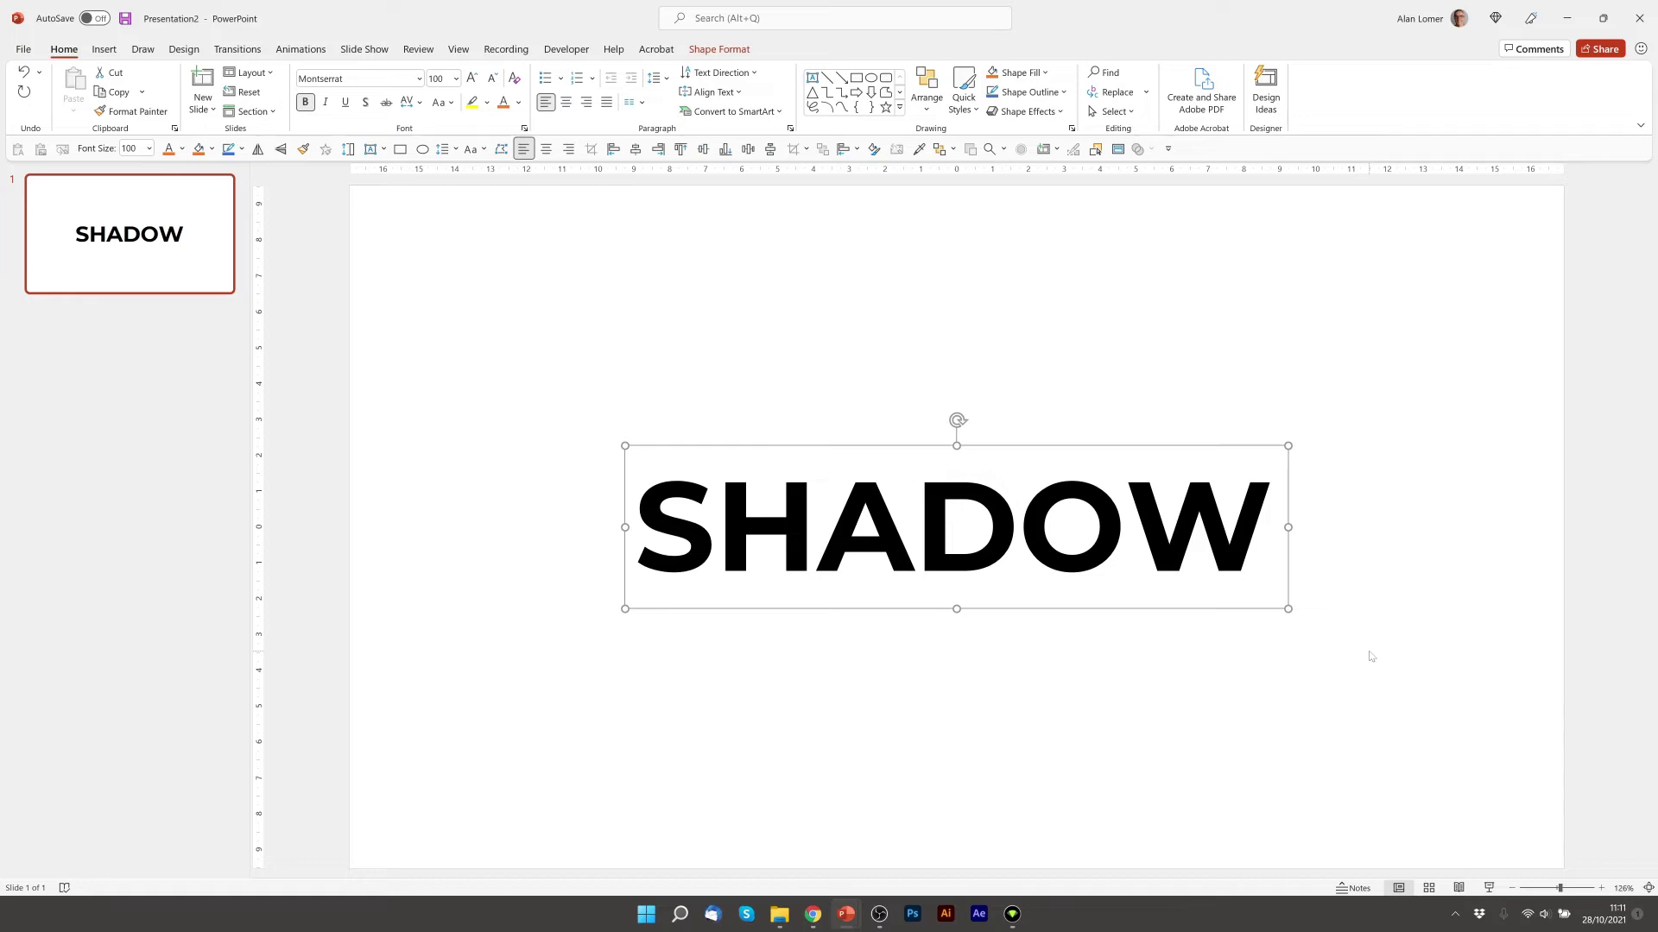
pyautogui.hotkey('ctrl', 'd')
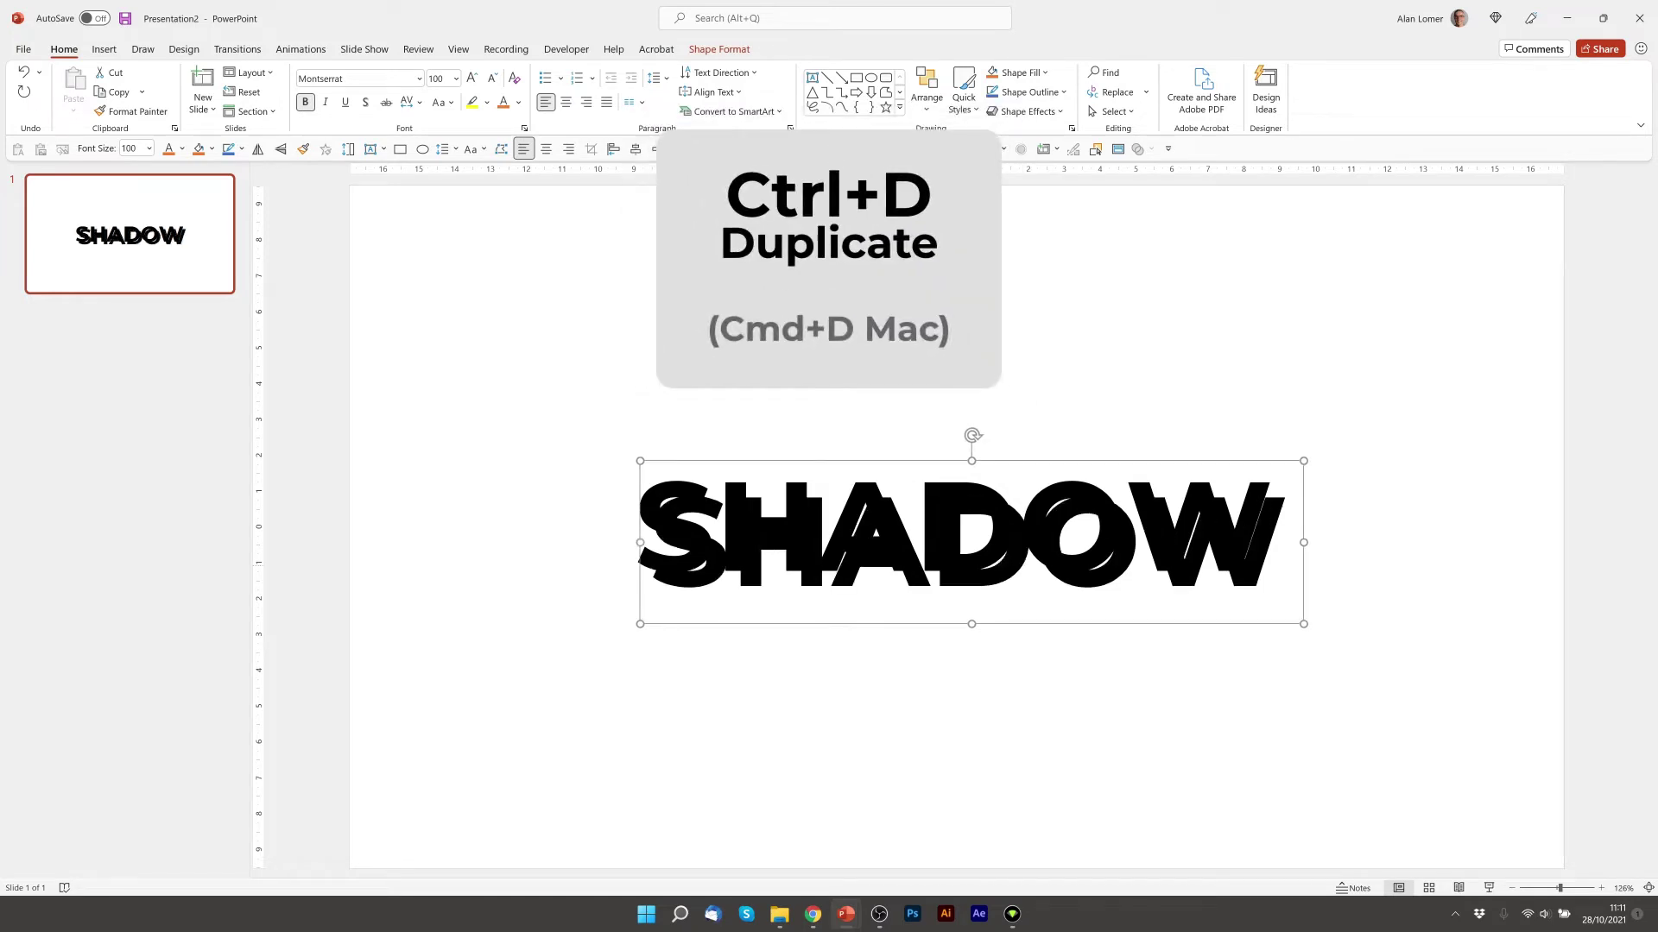
pyautogui.press('Escape')
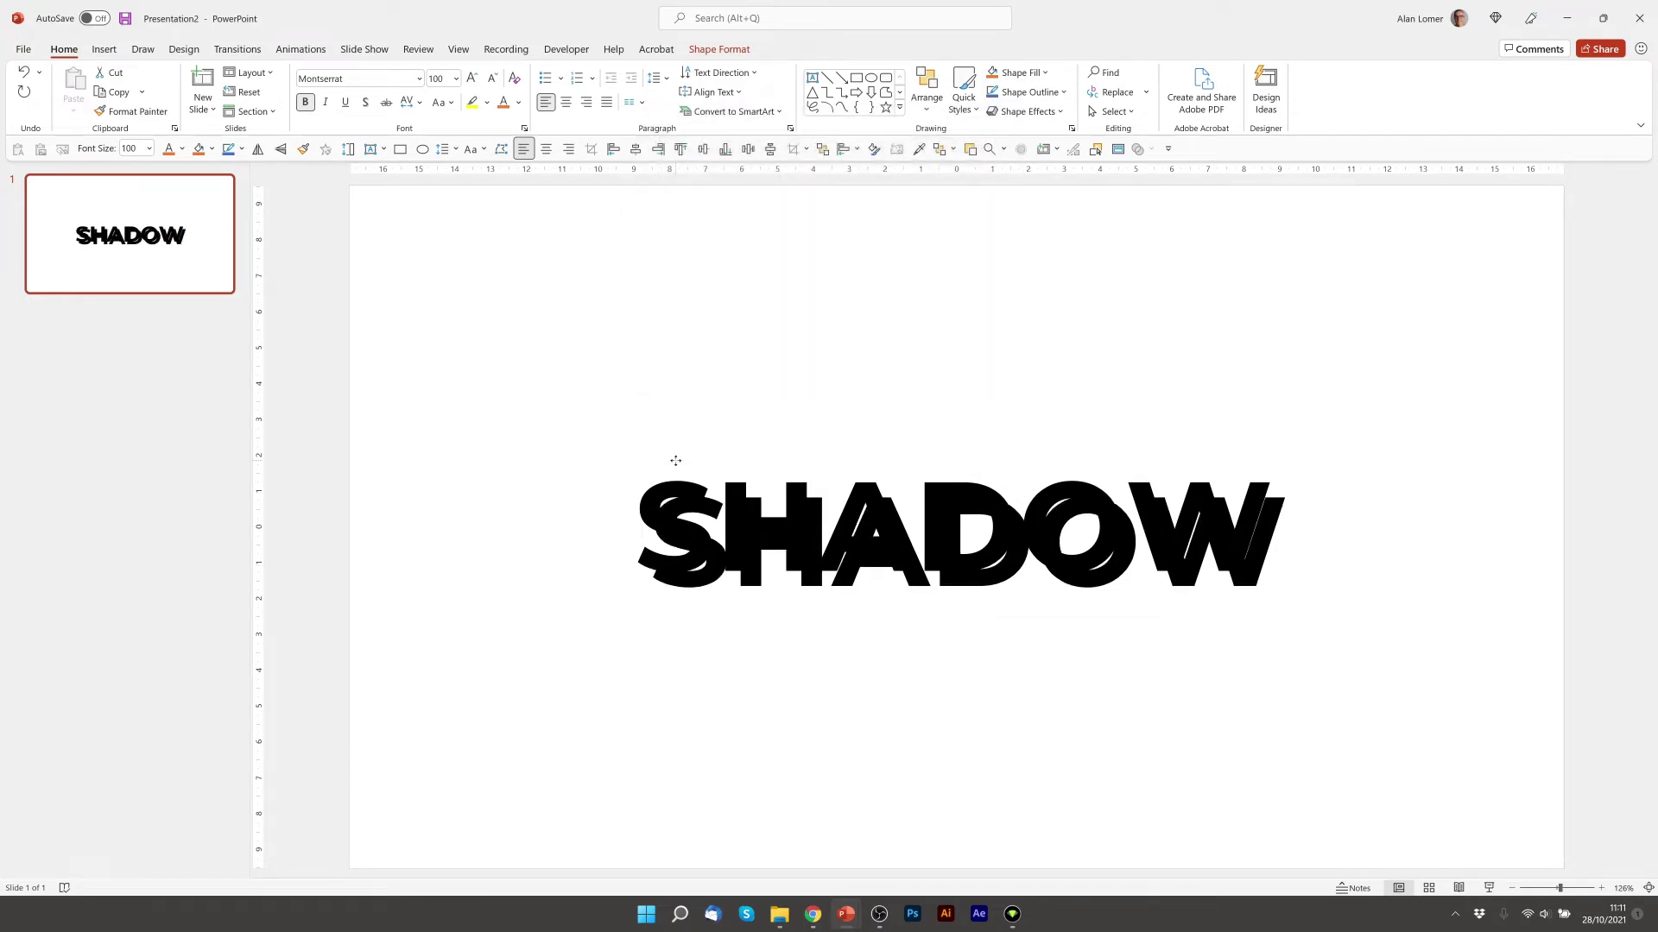
pyautogui.moveTo(676, 460); pyautogui.dragTo(659, 445)
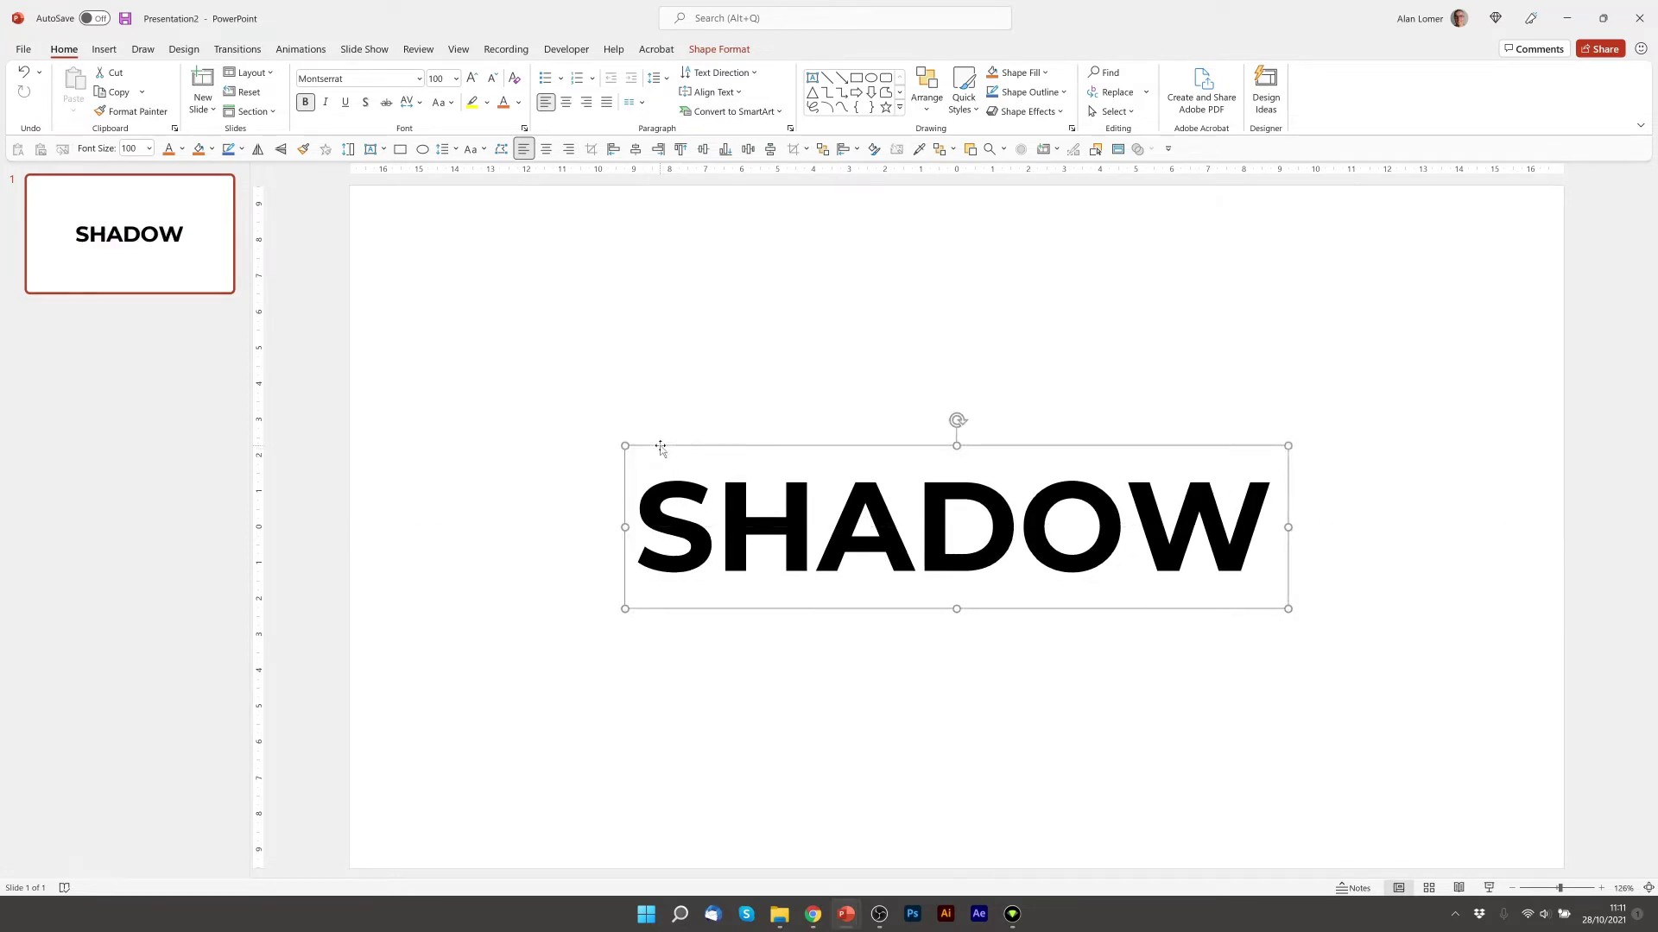
pyautogui.press('Down')
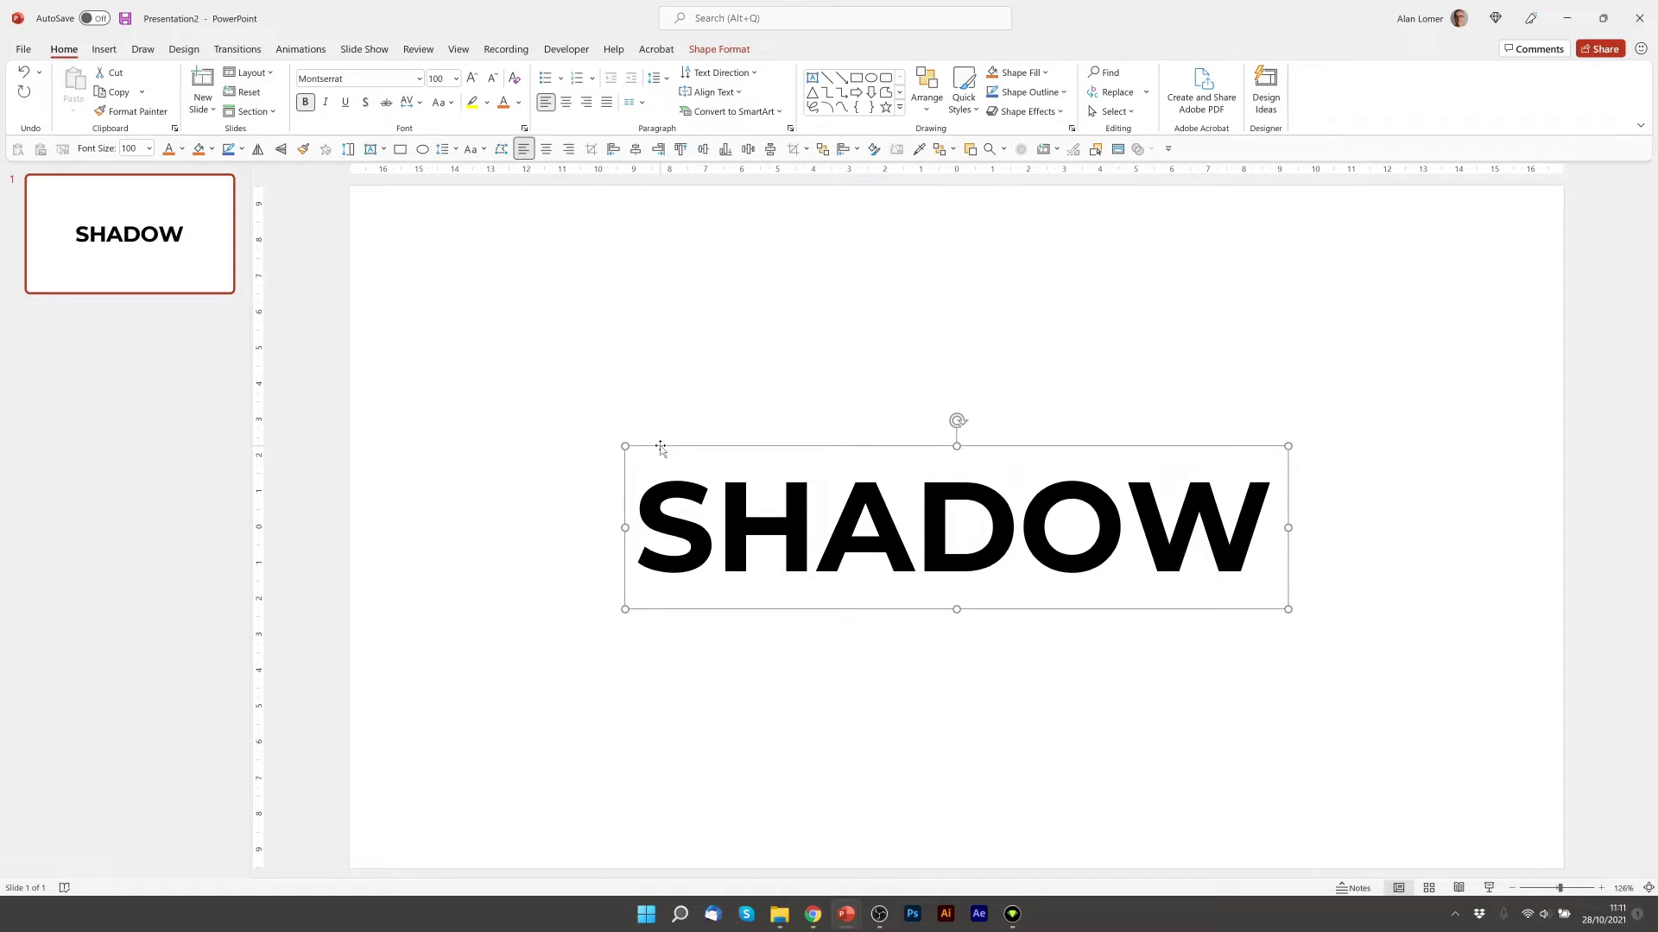
pyautogui.press('Right')
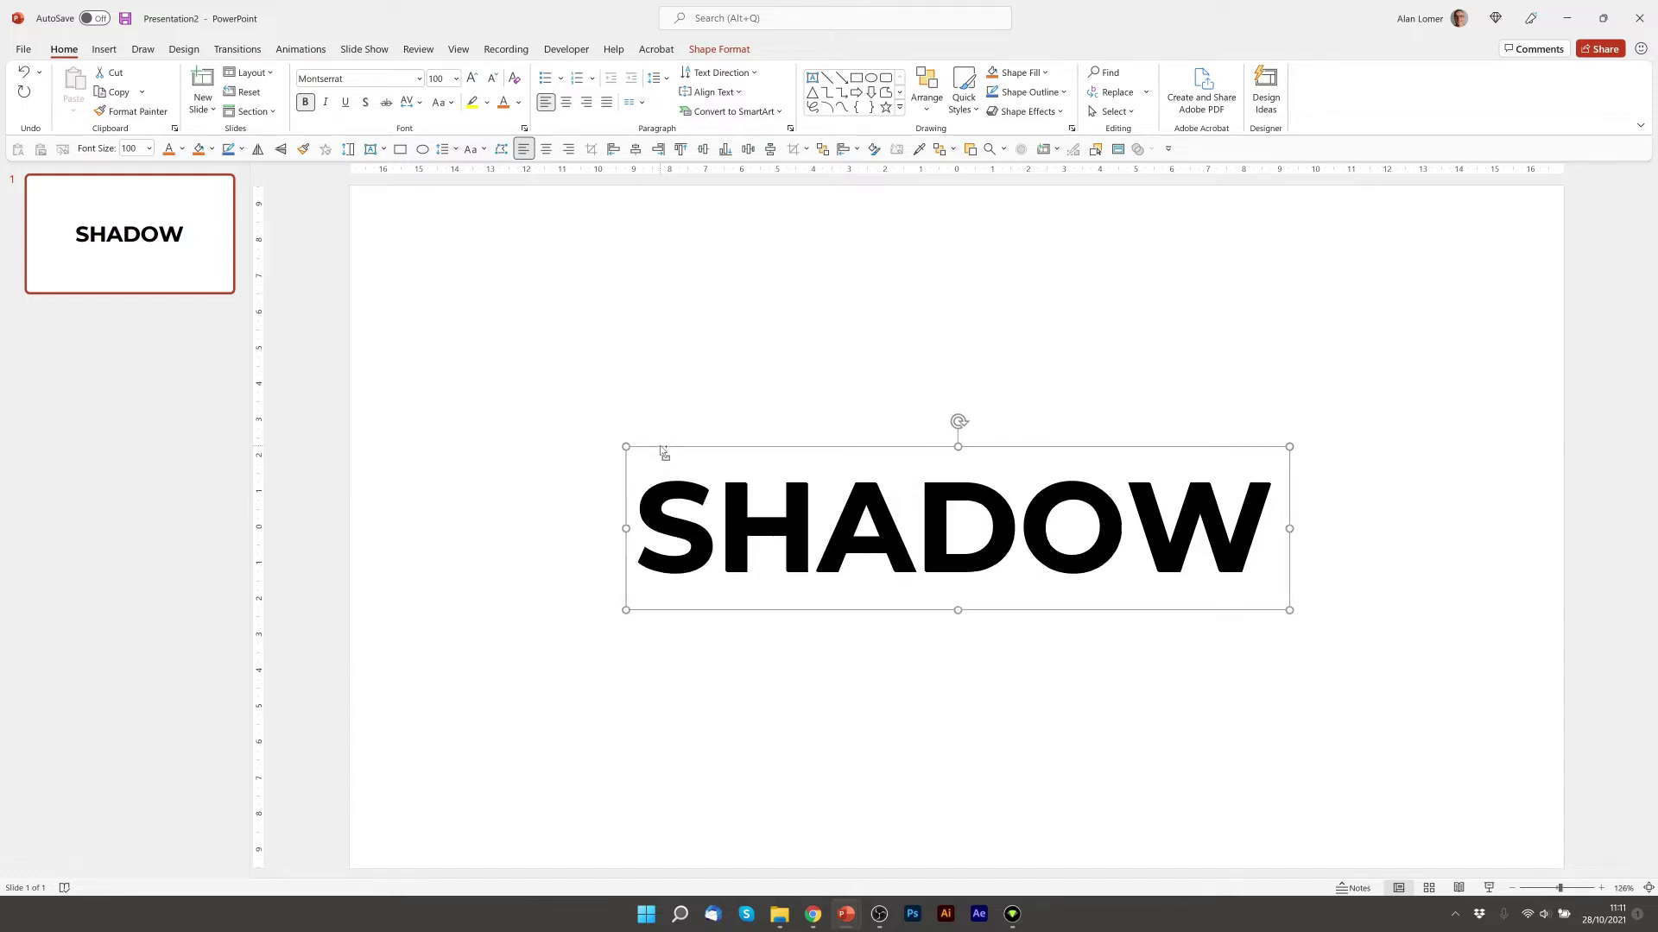
# Repeat the offset duplicate (Ctrl+D) several times to lengthen the diagonal shadow
pyautogui.hotkey('ctrl', 'd')
pyautogui.hotkey('ctrl', 'd')
pyautogui.hotkey('ctrl', 'd')
pyautogui.hotkey('ctrl', 'd')
pyautogui.hotkey('ctrl', 'd')
pyautogui.hotkey('ctrl', 'd')
pyautogui.hotkey('ctrl', 'd')
pyautogui.hotkey('ctrl', 'd')
pyautogui.hotkey('ctrl', 'd')
pyautogui.hotkey('ctrl', 'd')
pyautogui.hotkey('ctrl', 'd')
pyautogui.hotkey('ctrl', 'd')
pyautogui.hotkey('ctrl', 'd')
pyautogui.hotkey('ctrl', 'd')
pyautogui.hotkey('ctrl', 'd')
pyautogui.hotkey('ctrl', 'd')
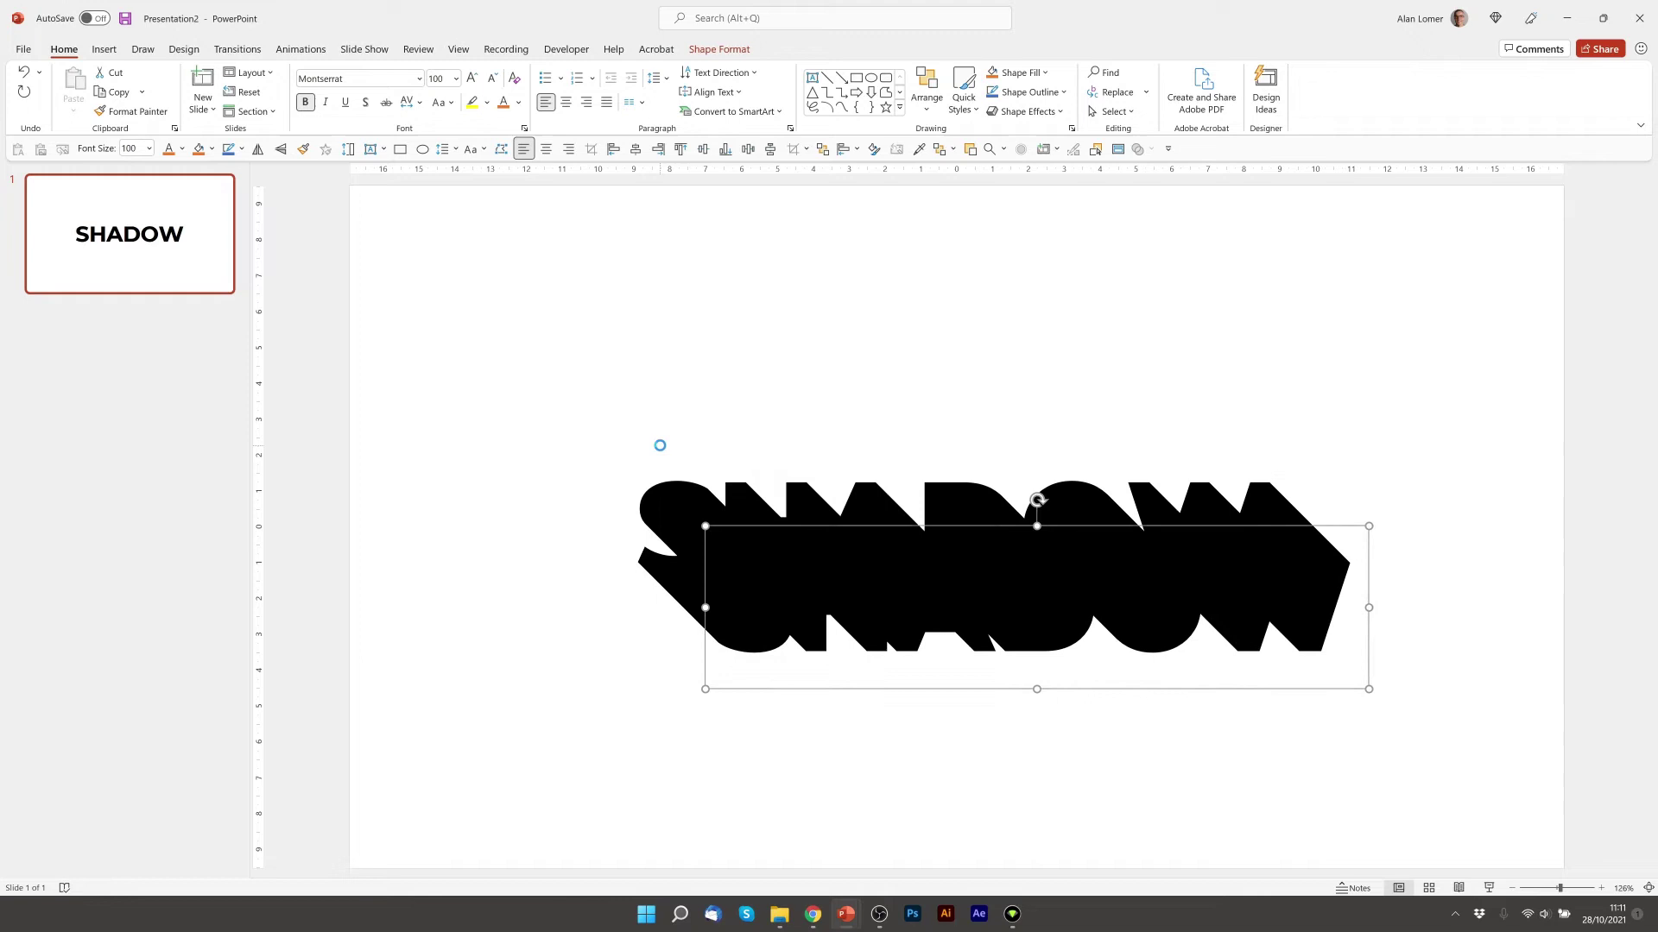
pyautogui.hotkey('ctrl', 'd')
pyautogui.hotkey('ctrl', 'd')
pyautogui.hotkey('ctrl', 'd')
pyautogui.hotkey('ctrl', 'd')
pyautogui.hotkey('ctrl', 'd')
pyautogui.hotkey('ctrl', 'd')
pyautogui.hotkey('ctrl', 'd')
pyautogui.hotkey('ctrl', 'd')
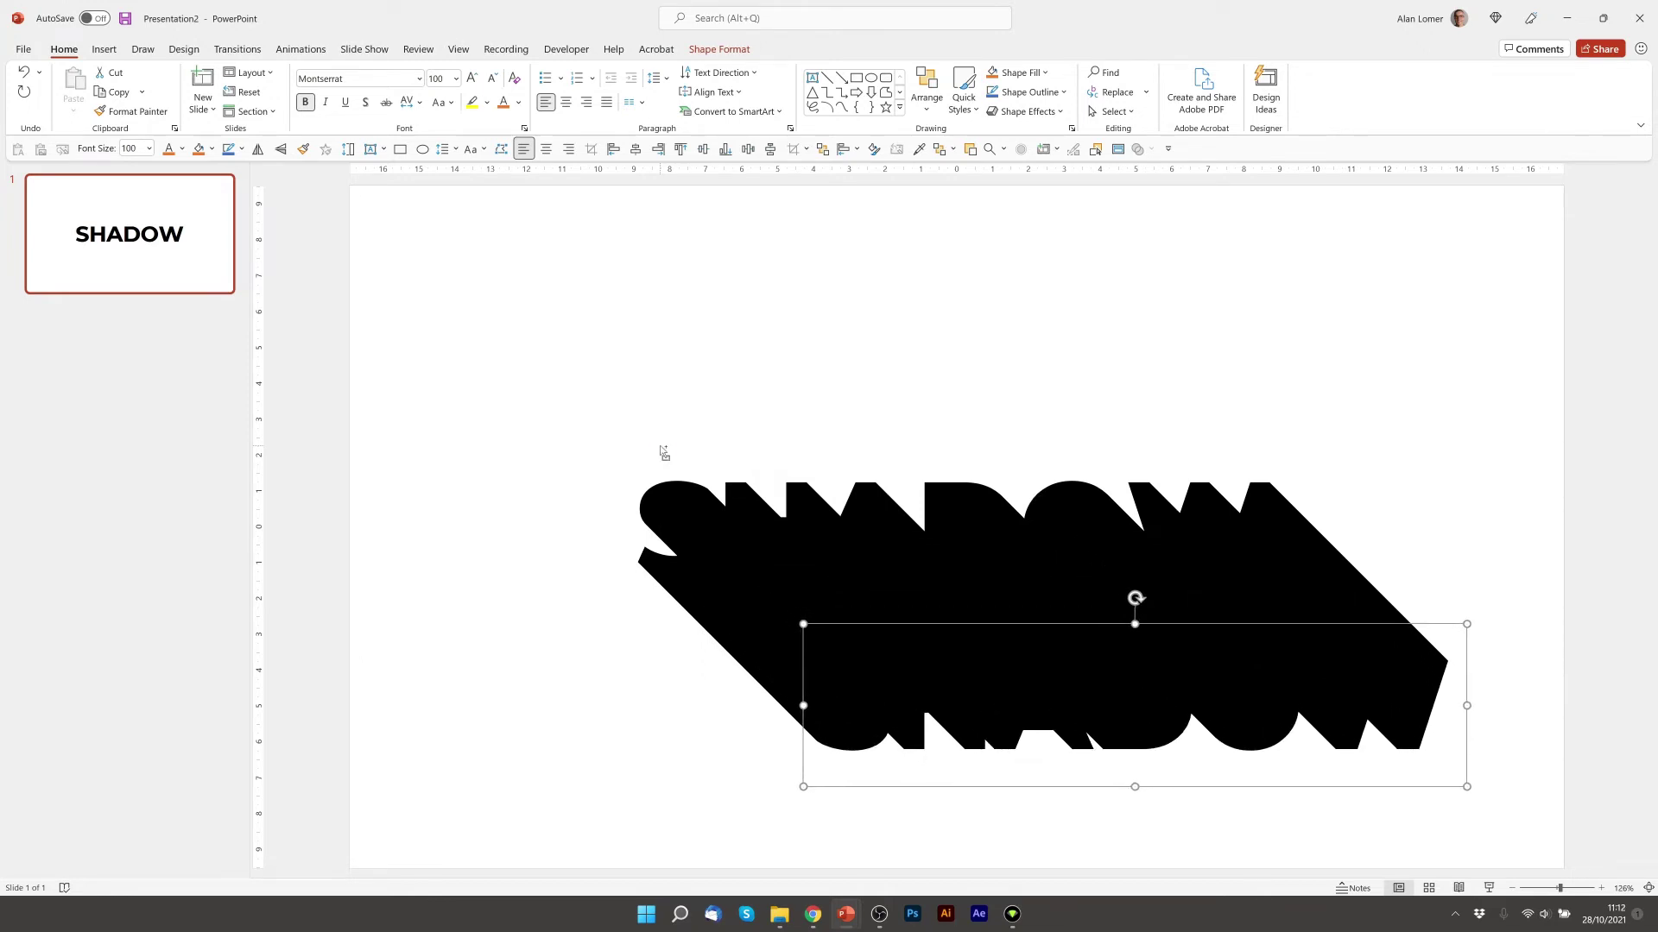
pyautogui.hotkey('ctrl', 'd')
pyautogui.hotkey('ctrl', 'd')
pyautogui.hotkey('ctrl', 'd')
pyautogui.hotkey('ctrl', 'd')
pyautogui.hotkey('ctrl', 'd')
pyautogui.hotkey('ctrl', 'd')
pyautogui.hotkey('ctrl', 'd')
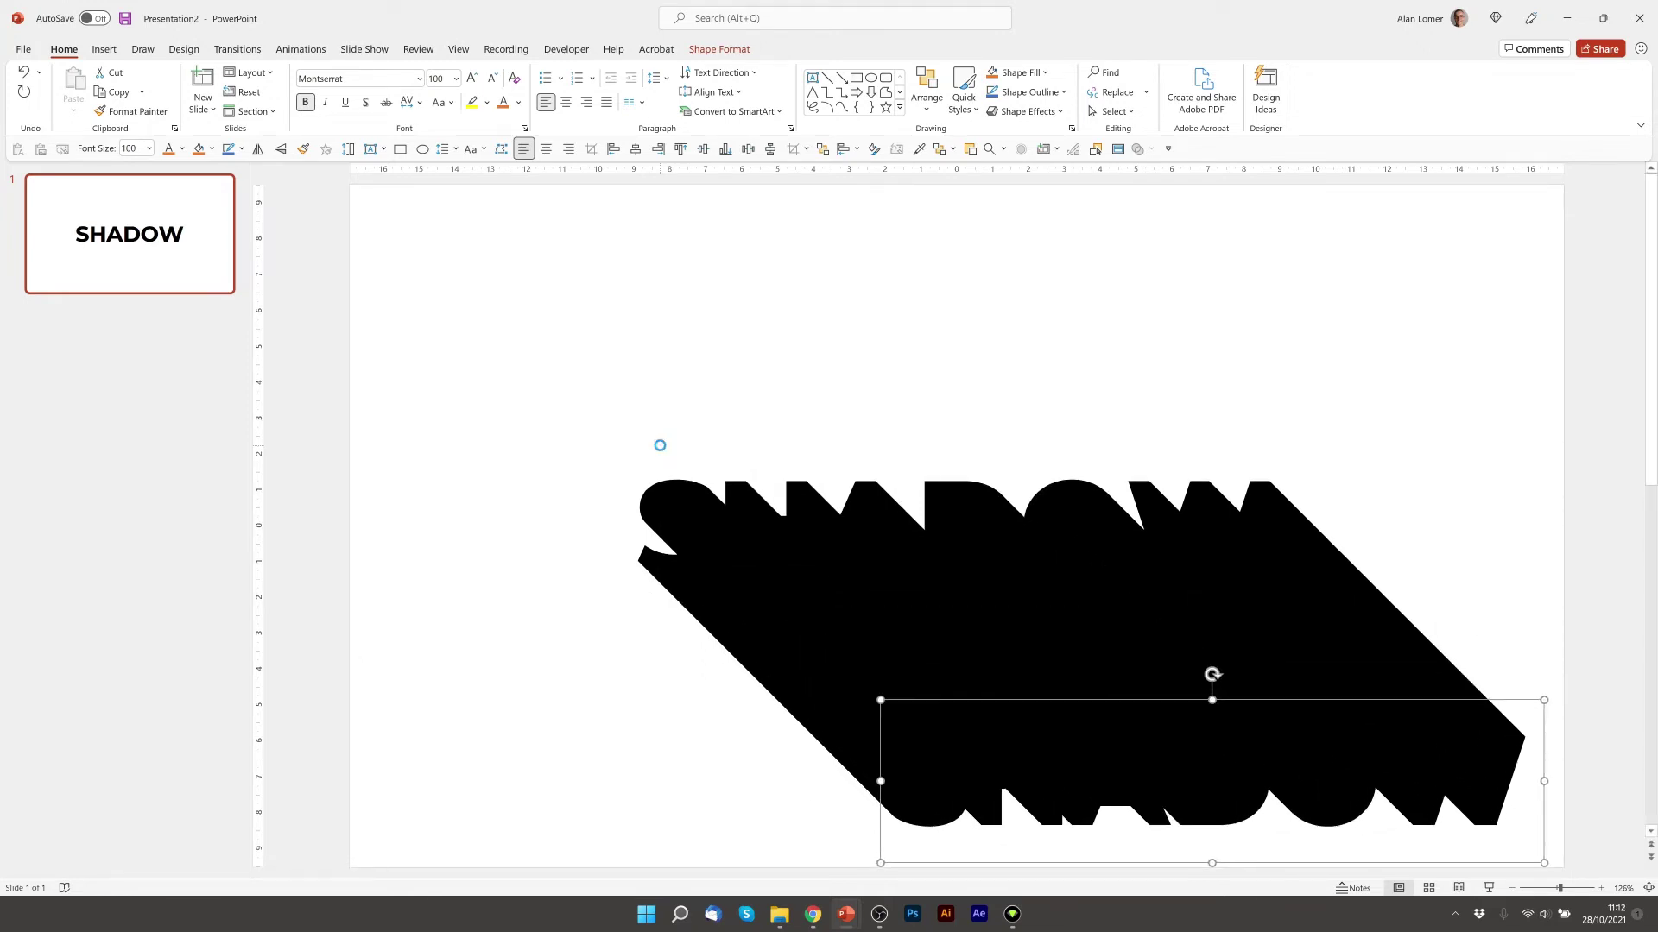
pyautogui.hotkey('ctrl', 'd')
pyautogui.hotkey('ctrl', 'd')
pyautogui.hotkey('ctrl', 'd')
pyautogui.hotkey('ctrl', 'd')
pyautogui.hotkey('ctrl', 'd')
pyautogui.hotkey('ctrl', 'd')
pyautogui.hotkey('ctrl', 'd')
pyautogui.hotkey('ctrl', 'd')
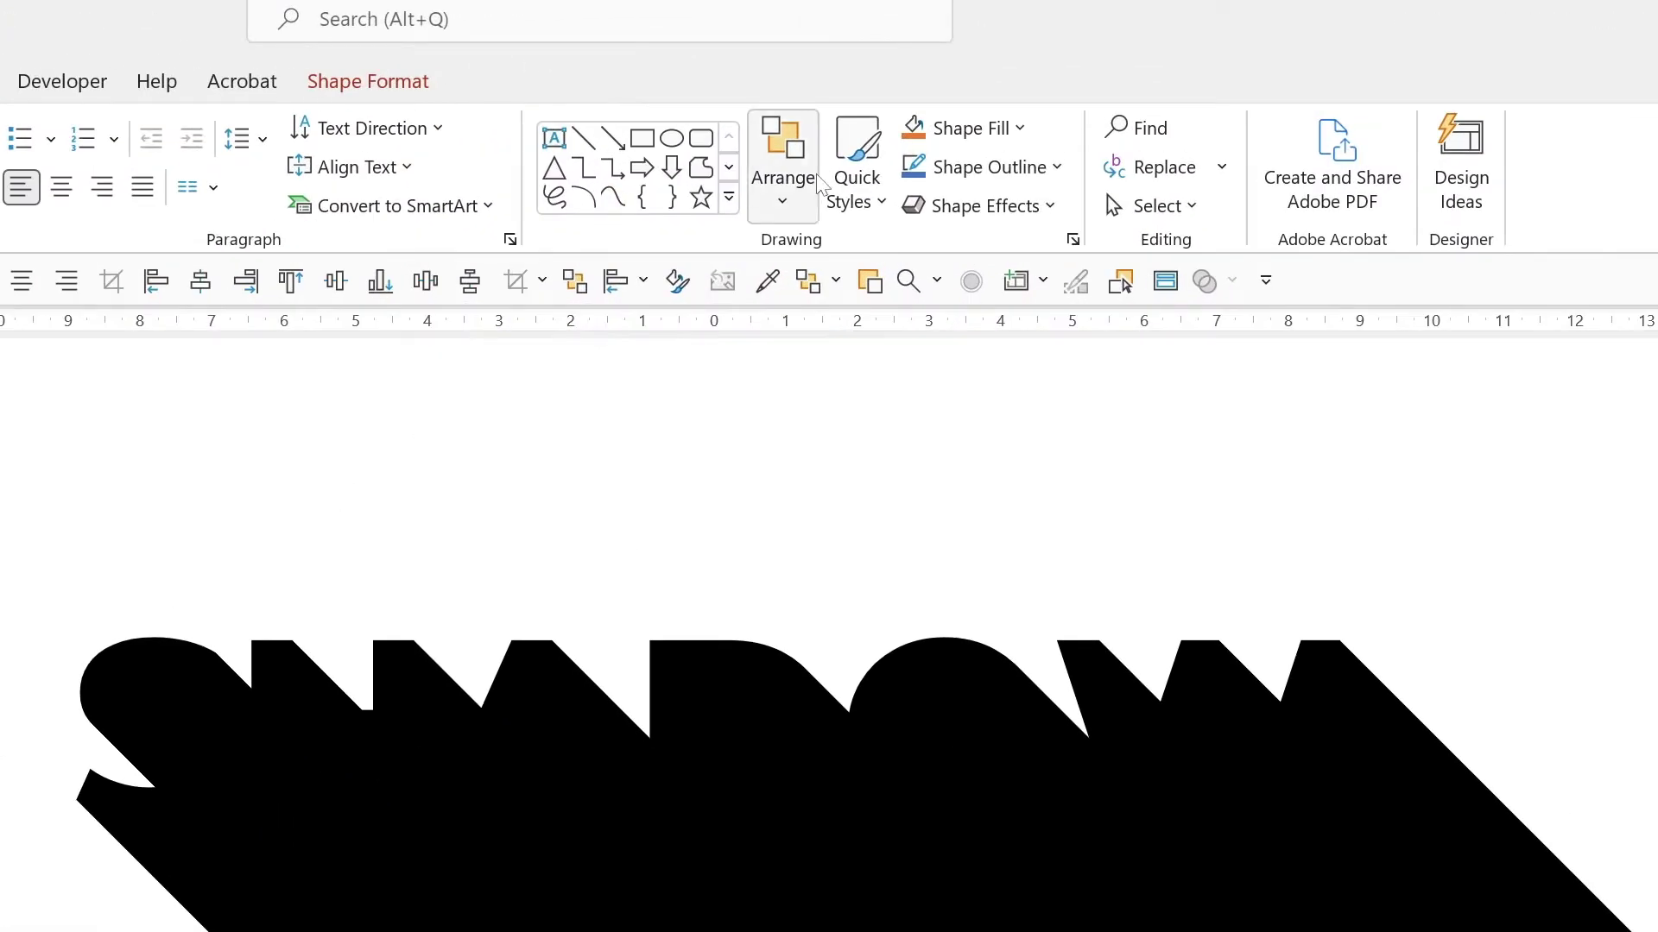
# Open the Selection Pane and select the original SHADOW text box, TextBox 3
pyautogui.click(803, 189)
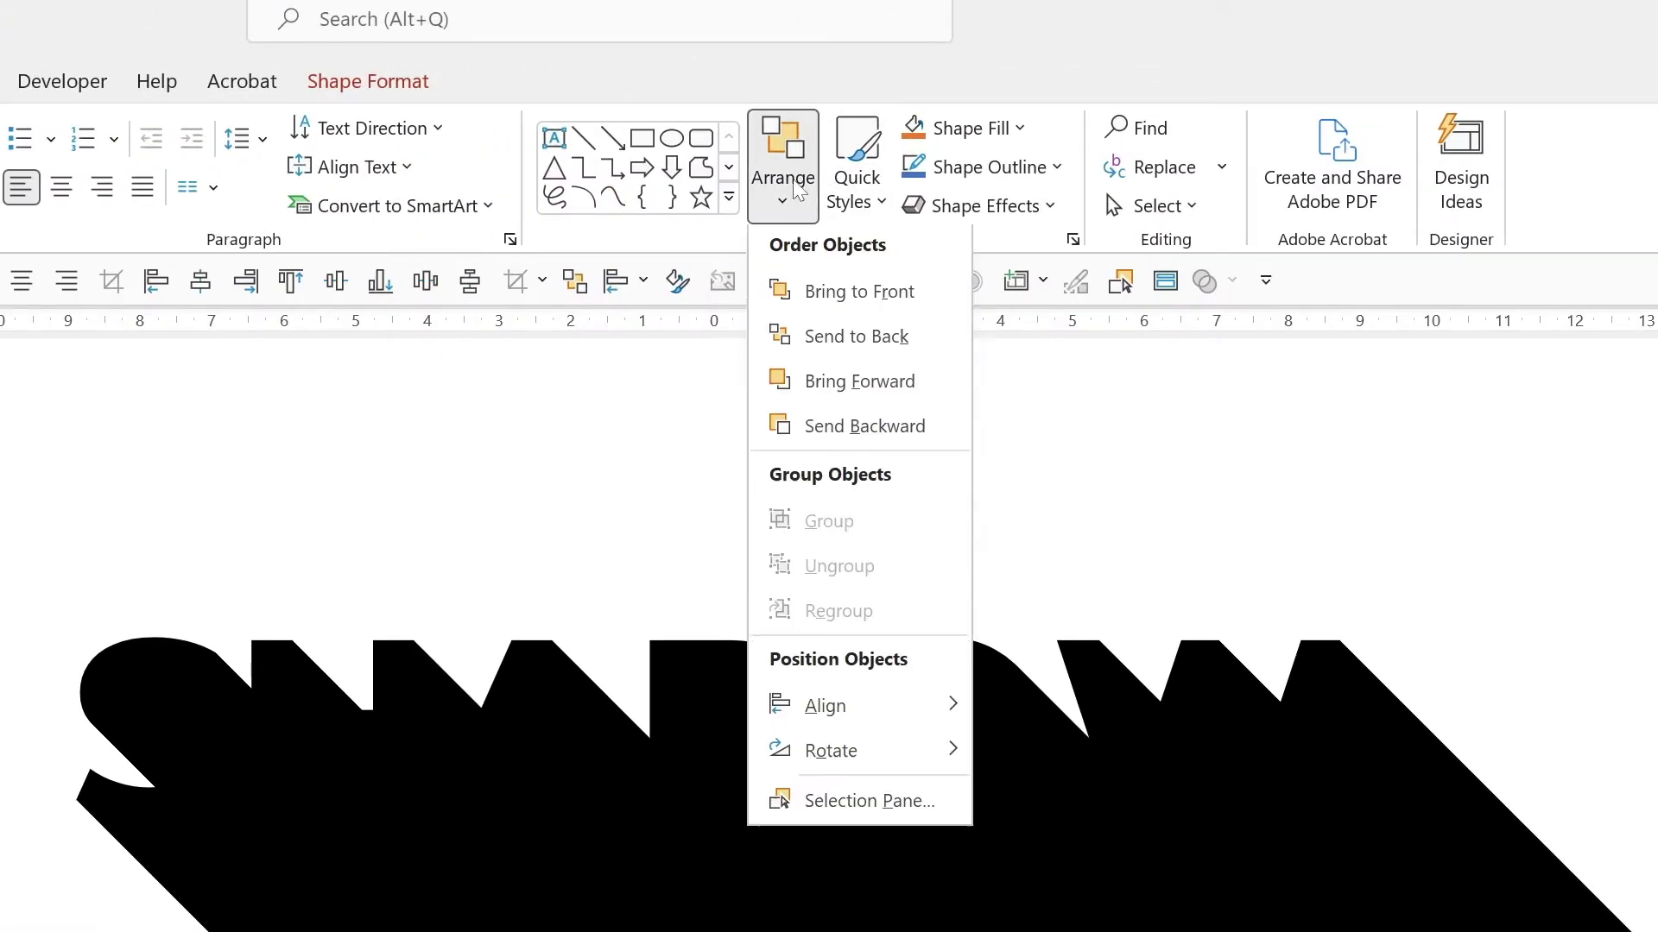
pyautogui.click(858, 815)
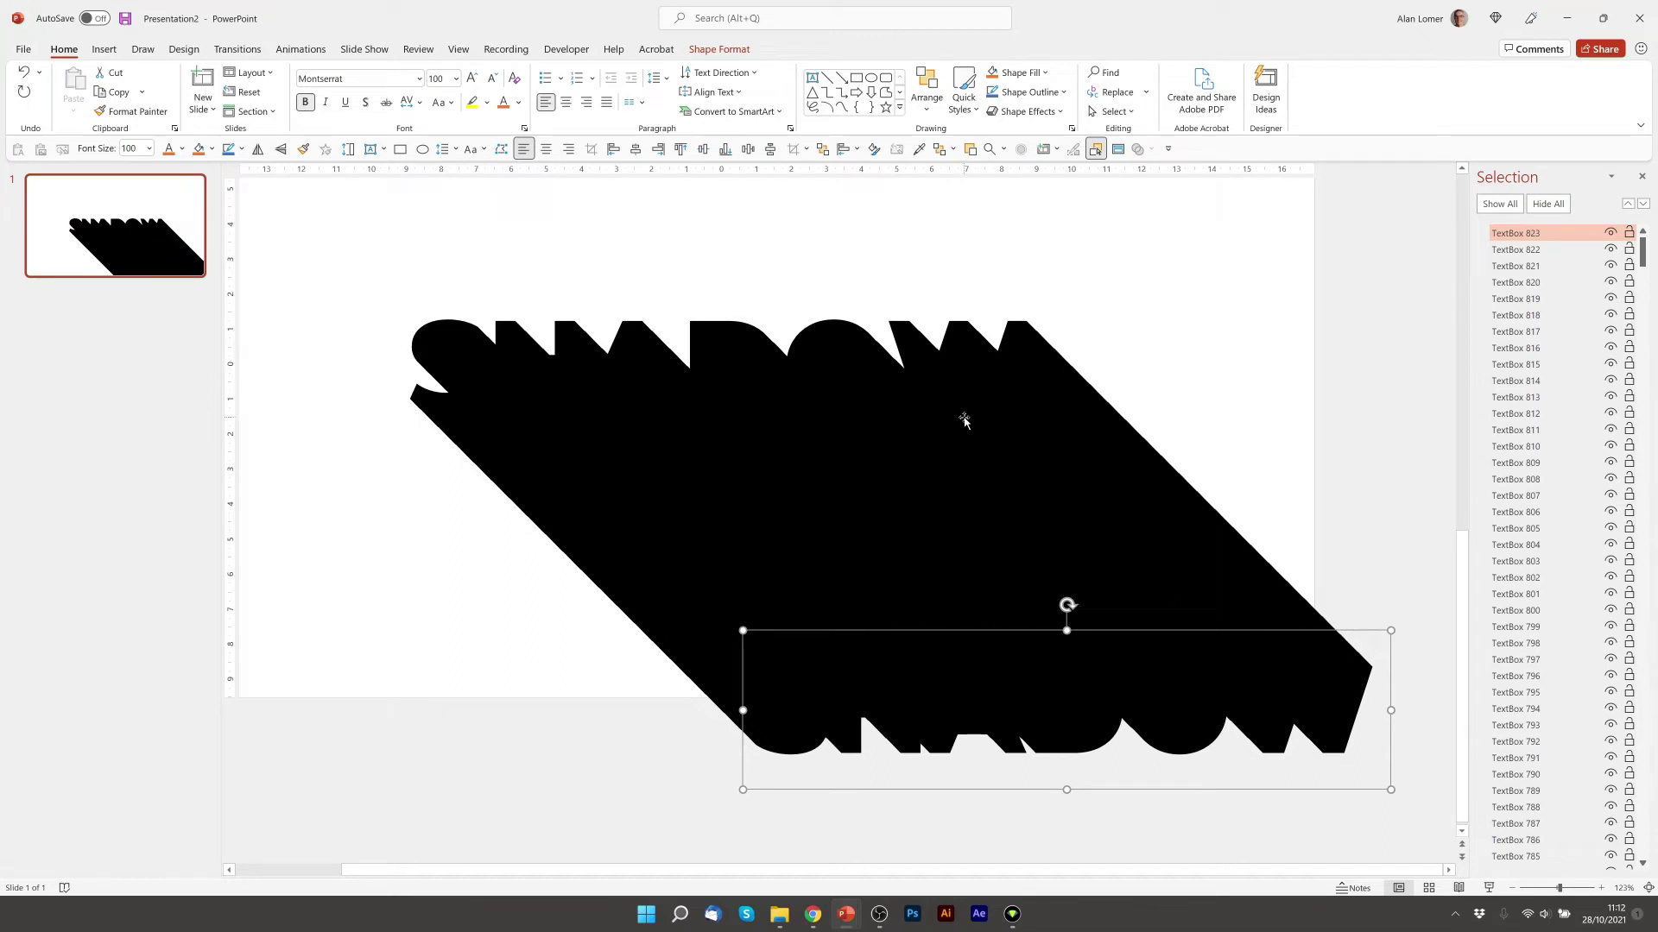
pyautogui.moveTo(1644, 259); pyautogui.dragTo(1629, 865)
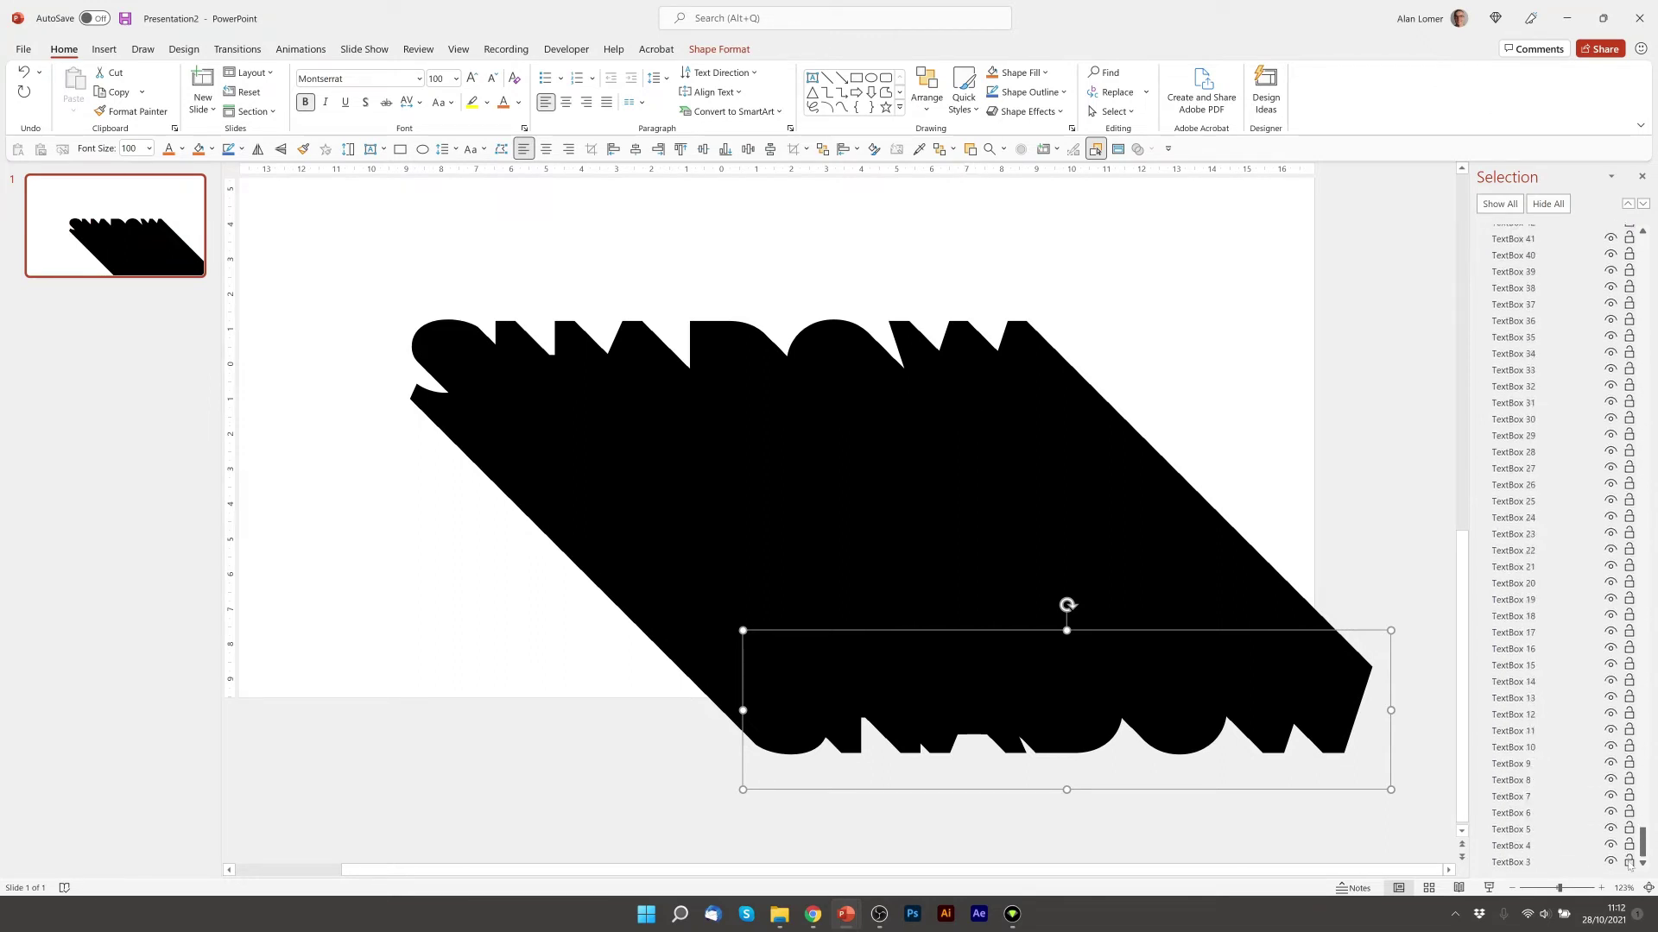
pyautogui.click(1508, 863)
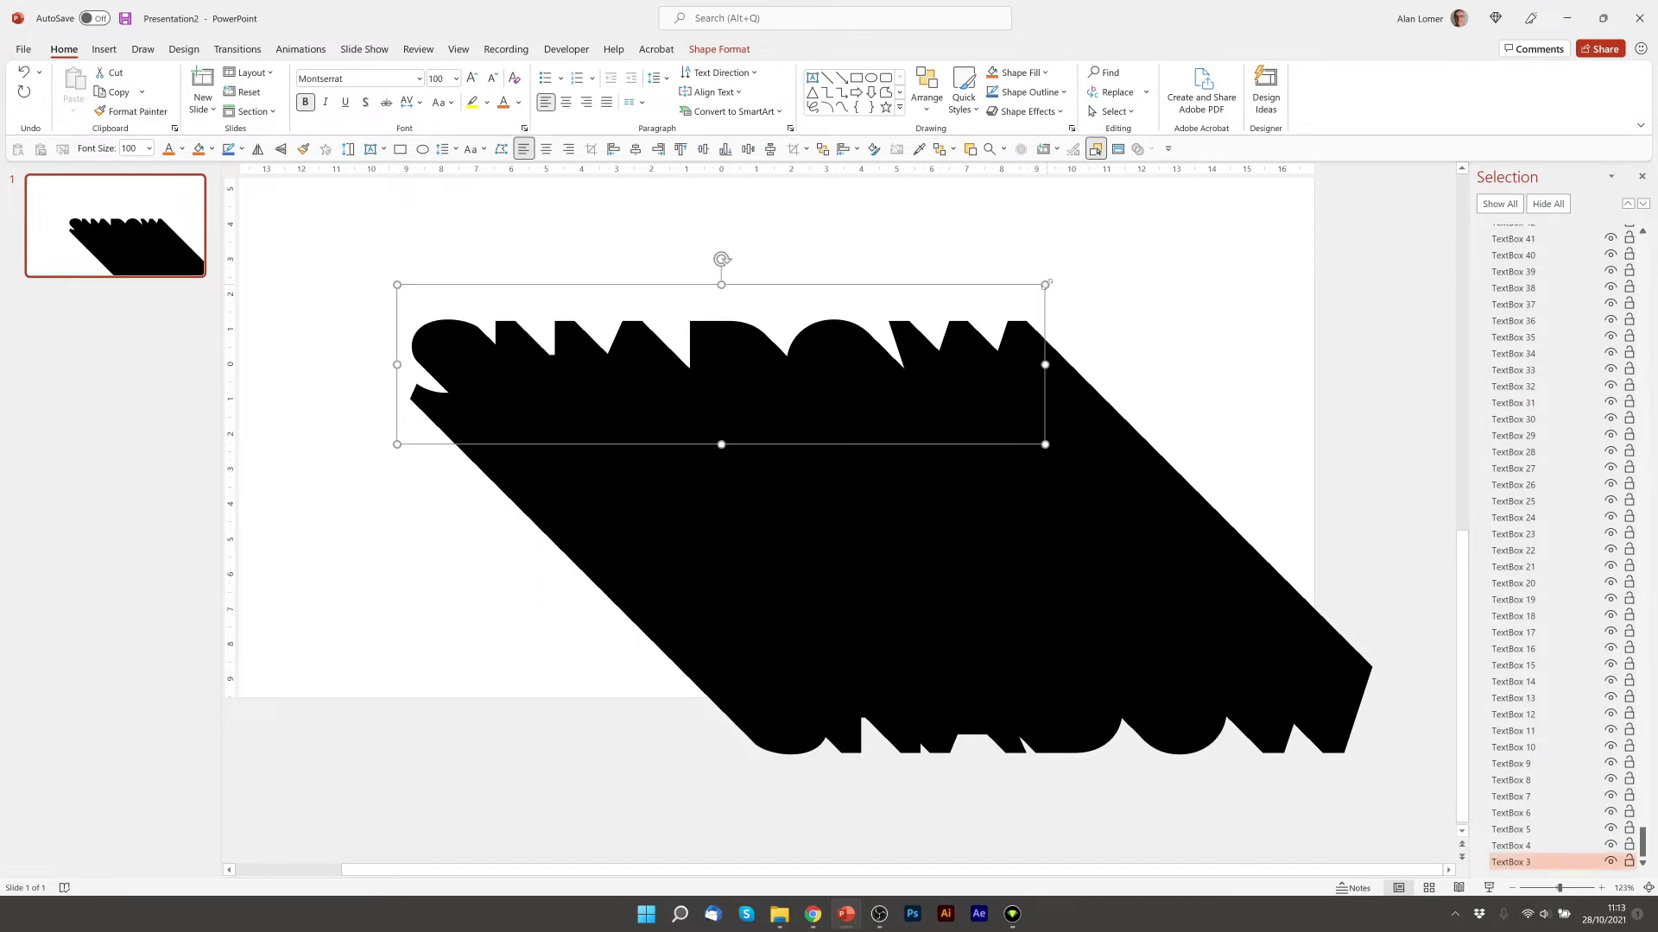
# Bring the original SHADOW text box to front, then hide it
pyautogui.rightClick(1047, 284)
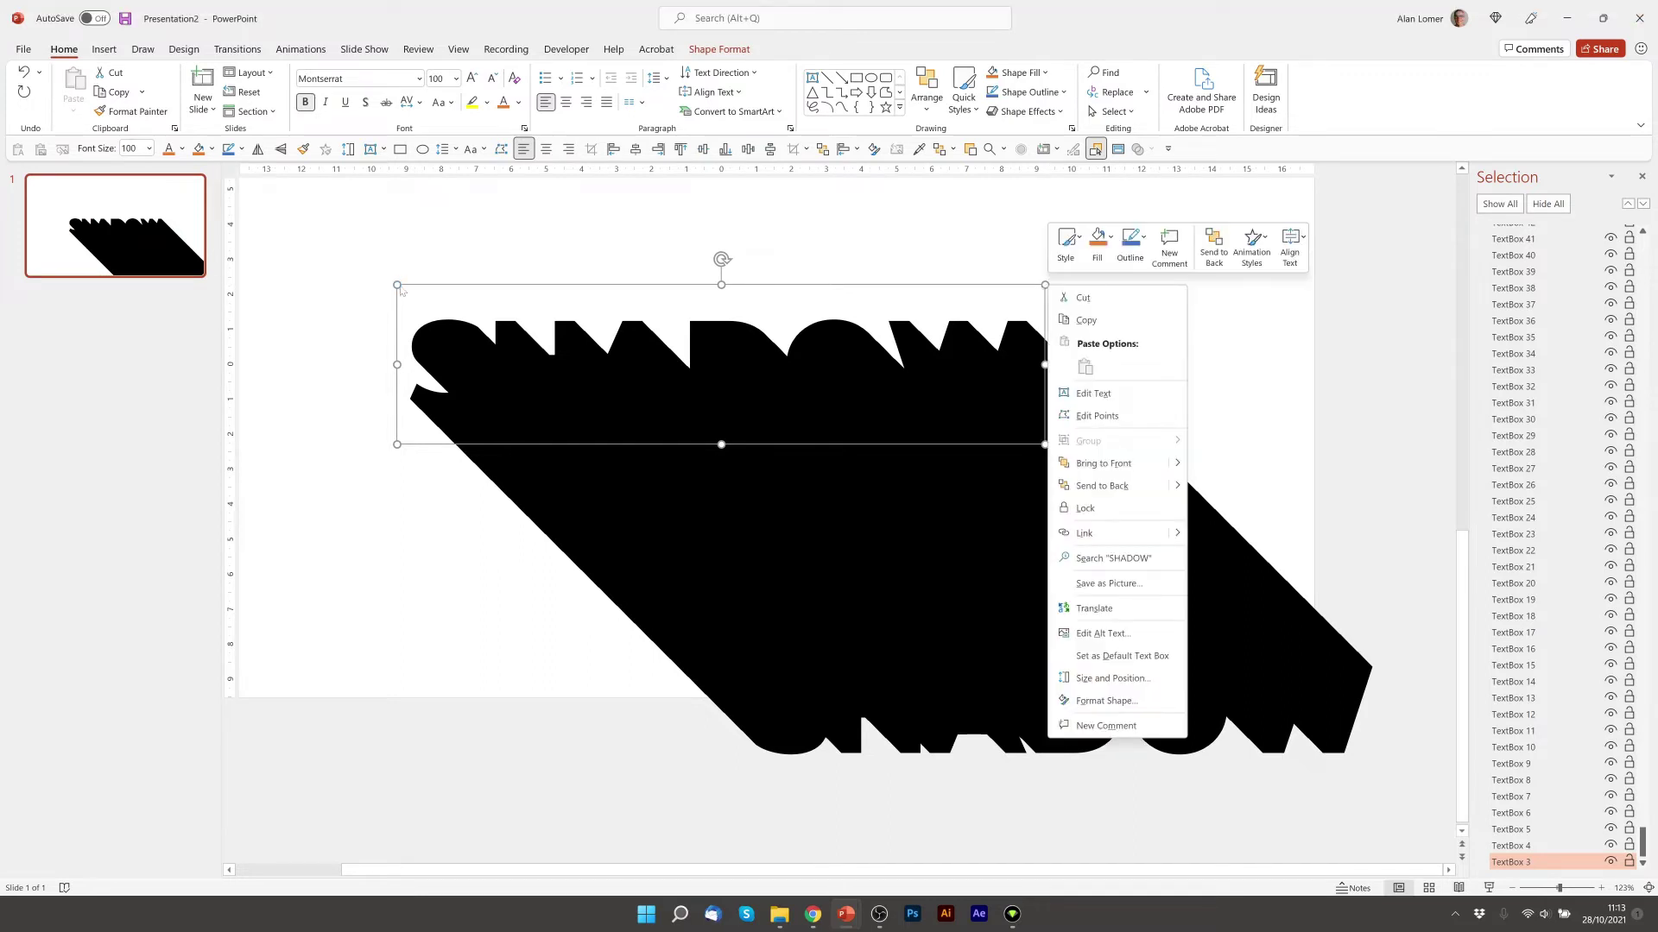
pyautogui.click(1092, 466)
pyautogui.scroll(-2, 1638, 293)
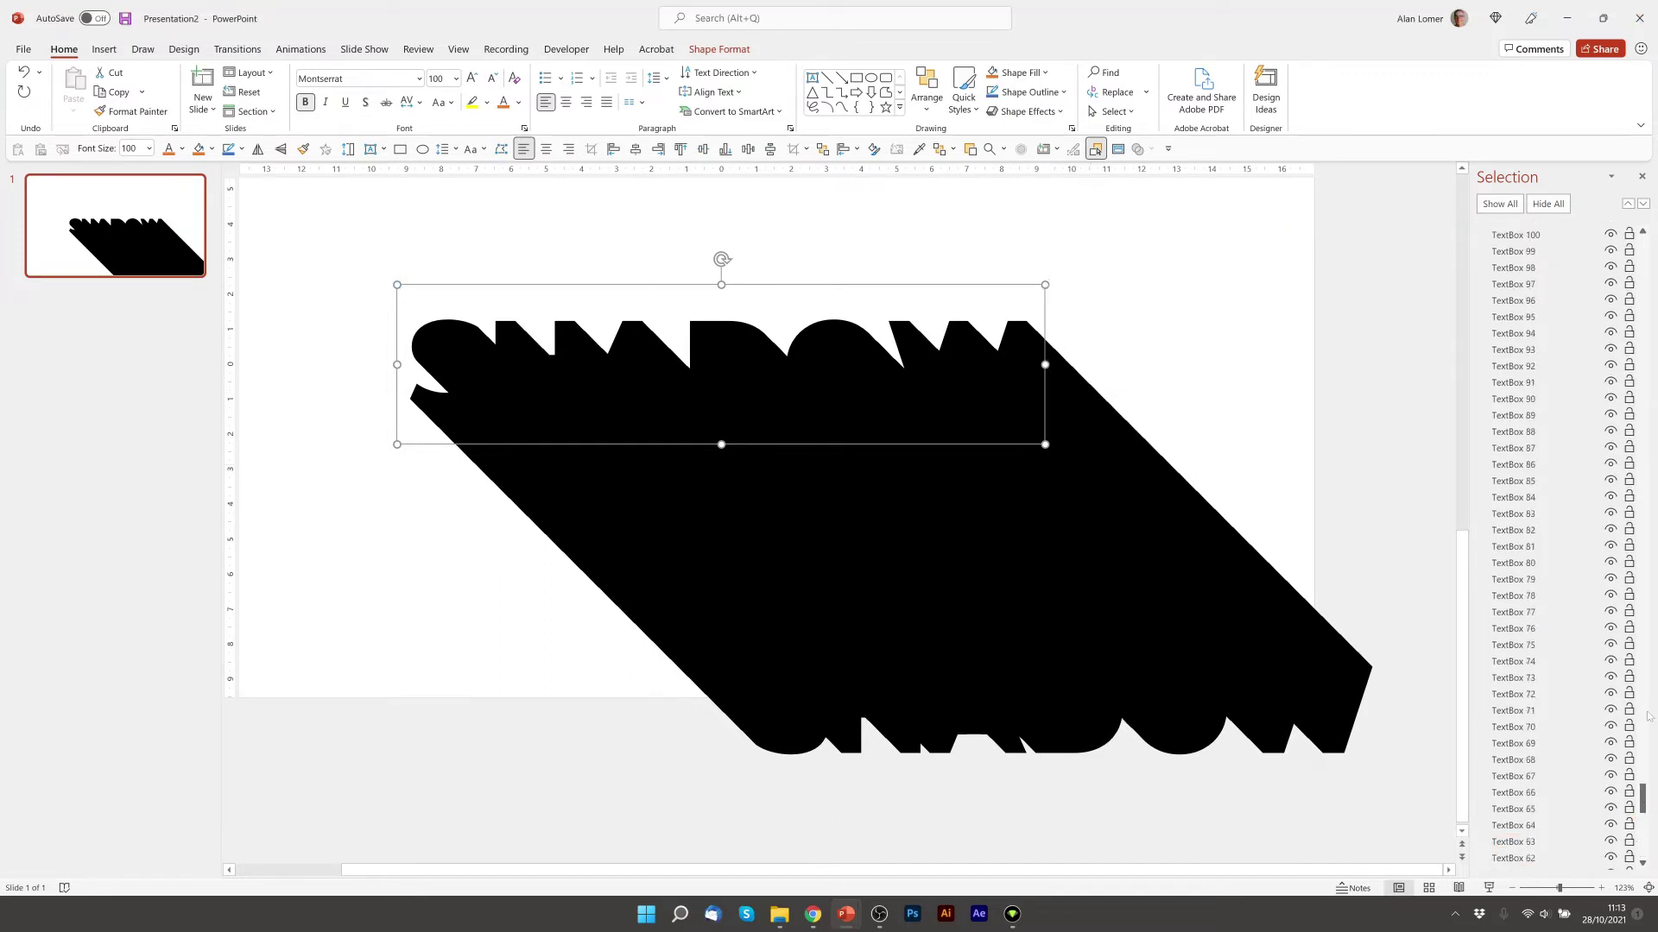
pyautogui.scroll(20, 1637, 294)
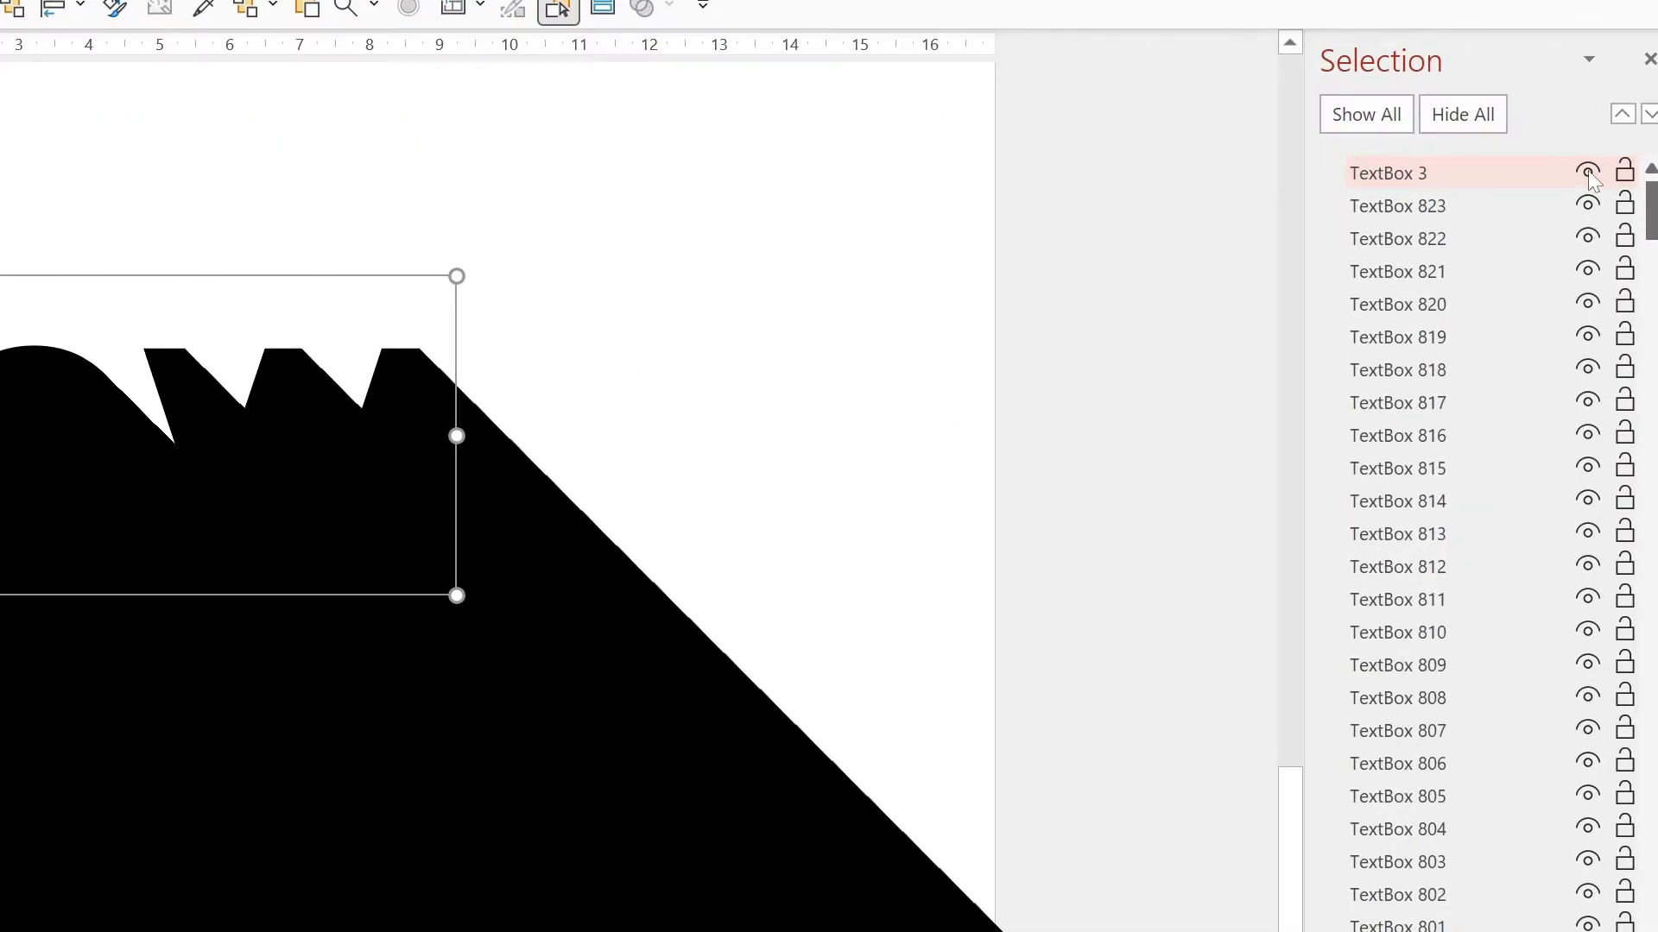
pyautogui.click(1588, 171)
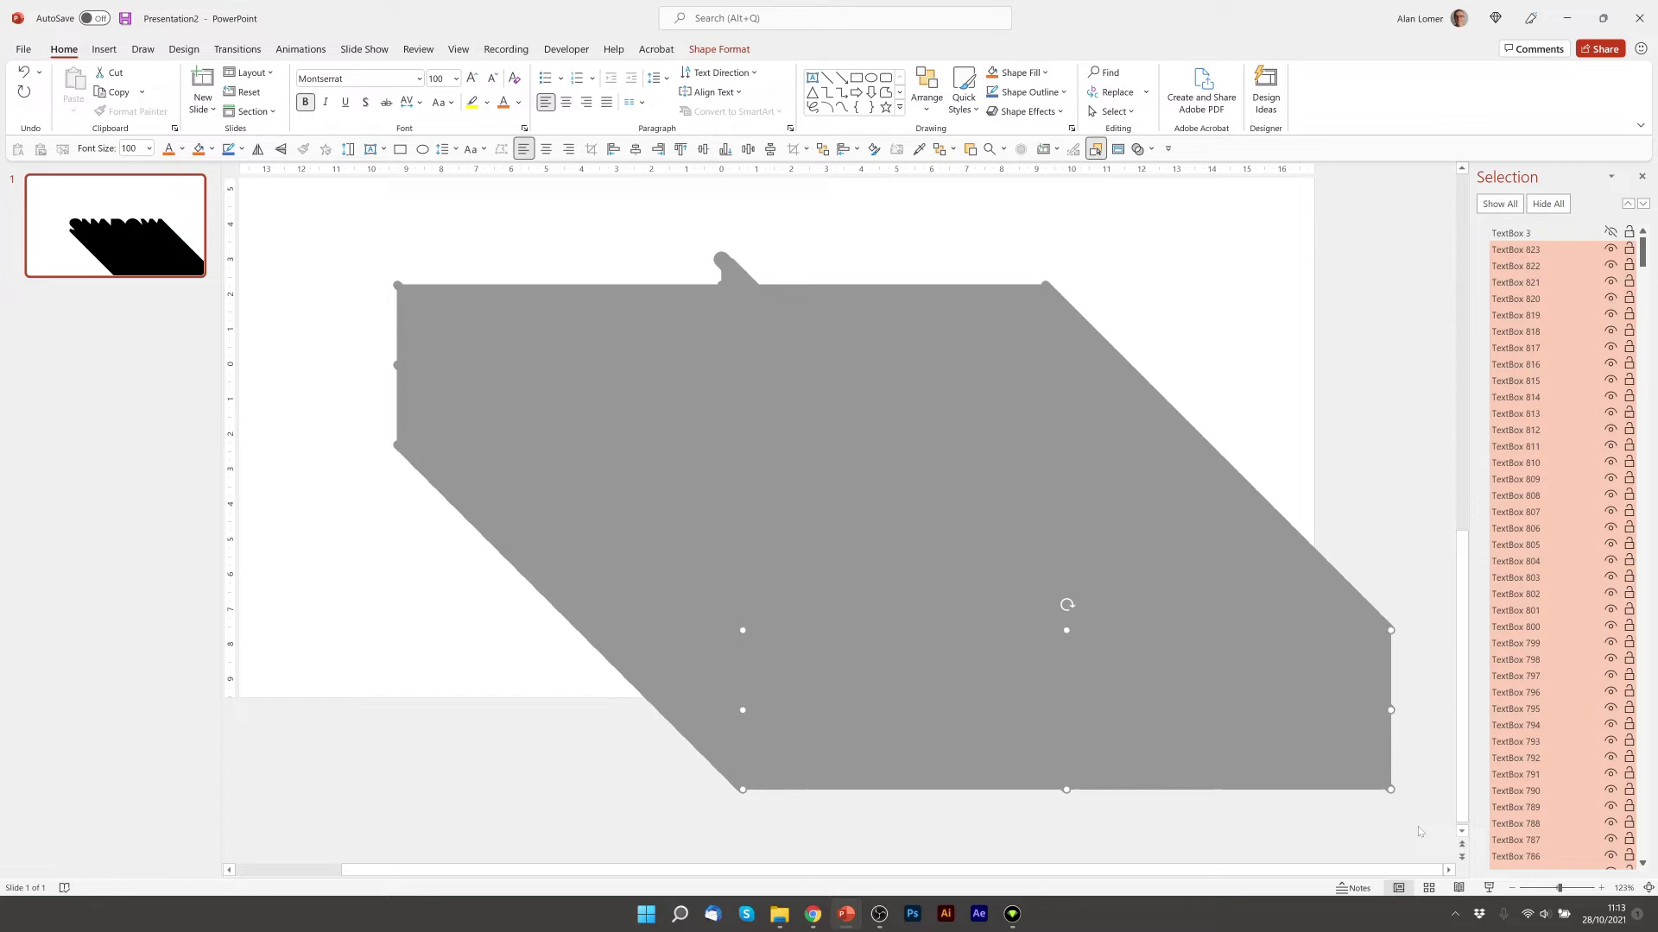
# Union all the stacked SHADOW copies with Shape Format > Merge Shapes
pyautogui.click(718, 50)
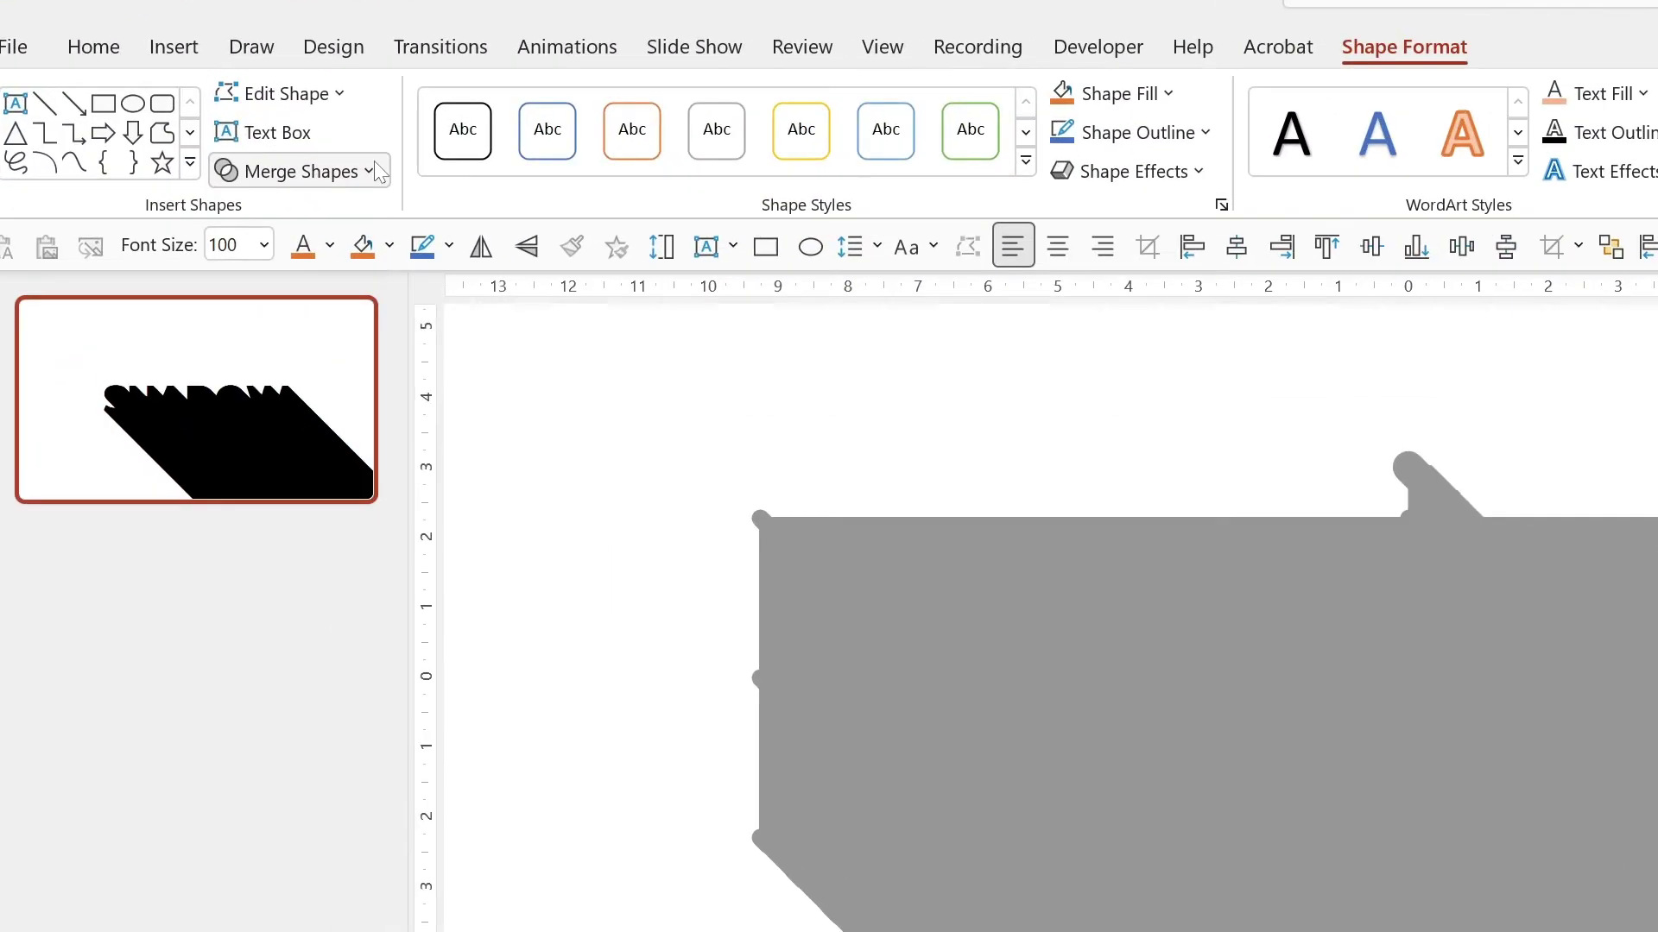
pyautogui.click(204, 109)
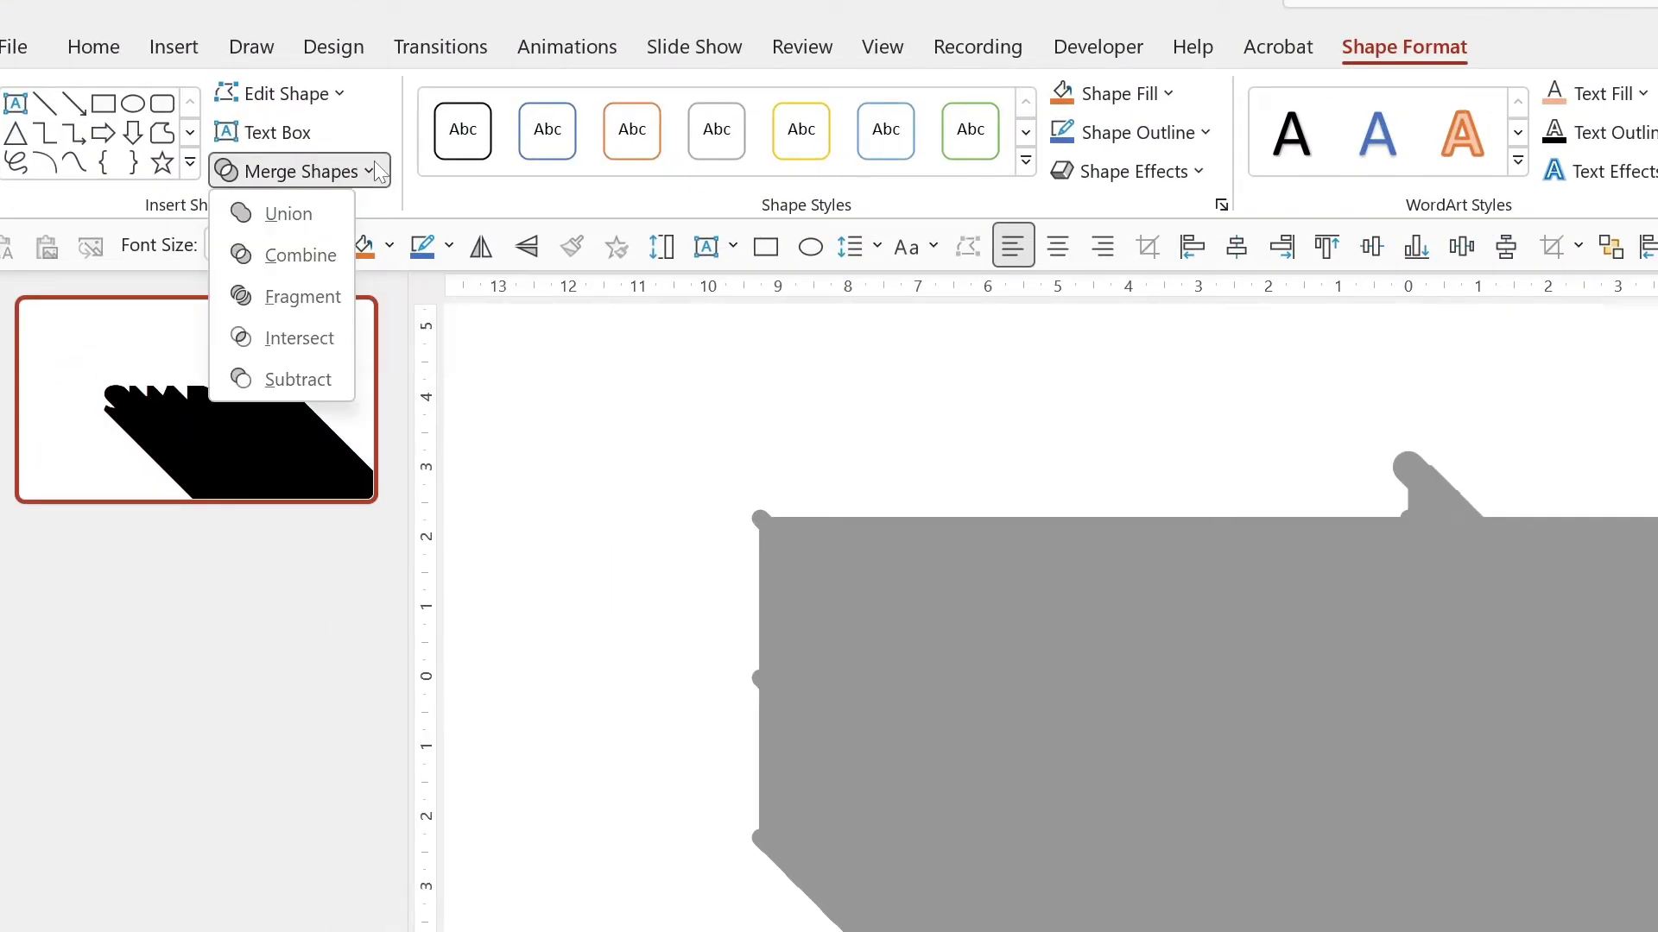
pyautogui.click(287, 213)
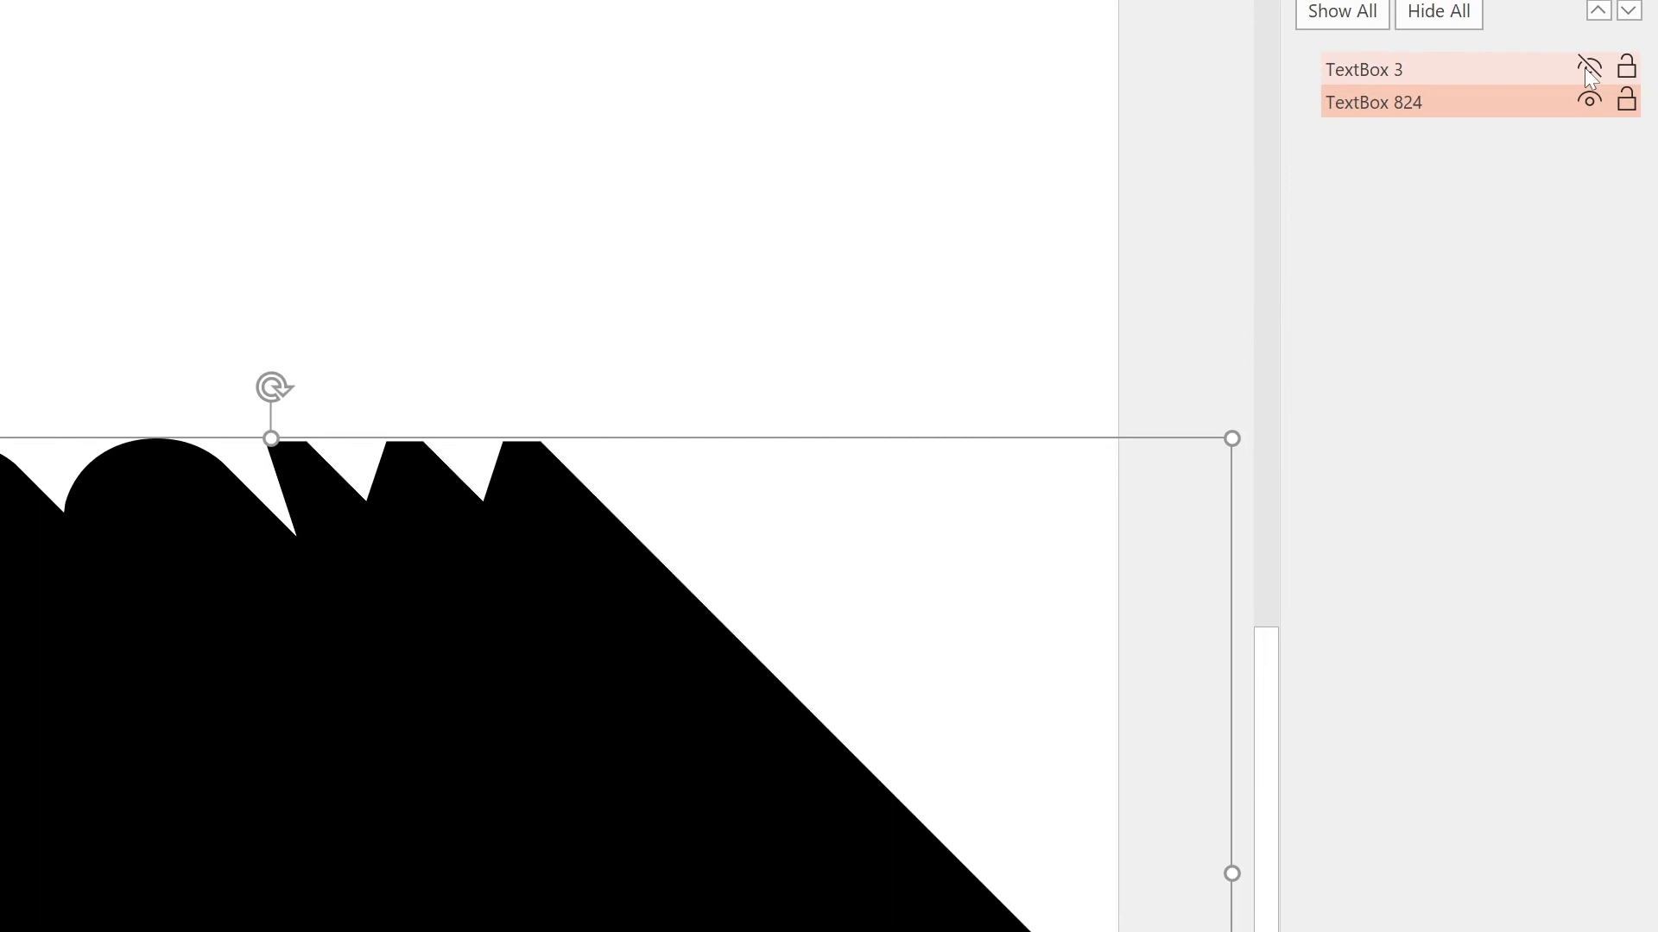
# Unhide and reselect the original SHADOW text, then set its font colour to Dark Red
pyautogui.click(1364, 69)
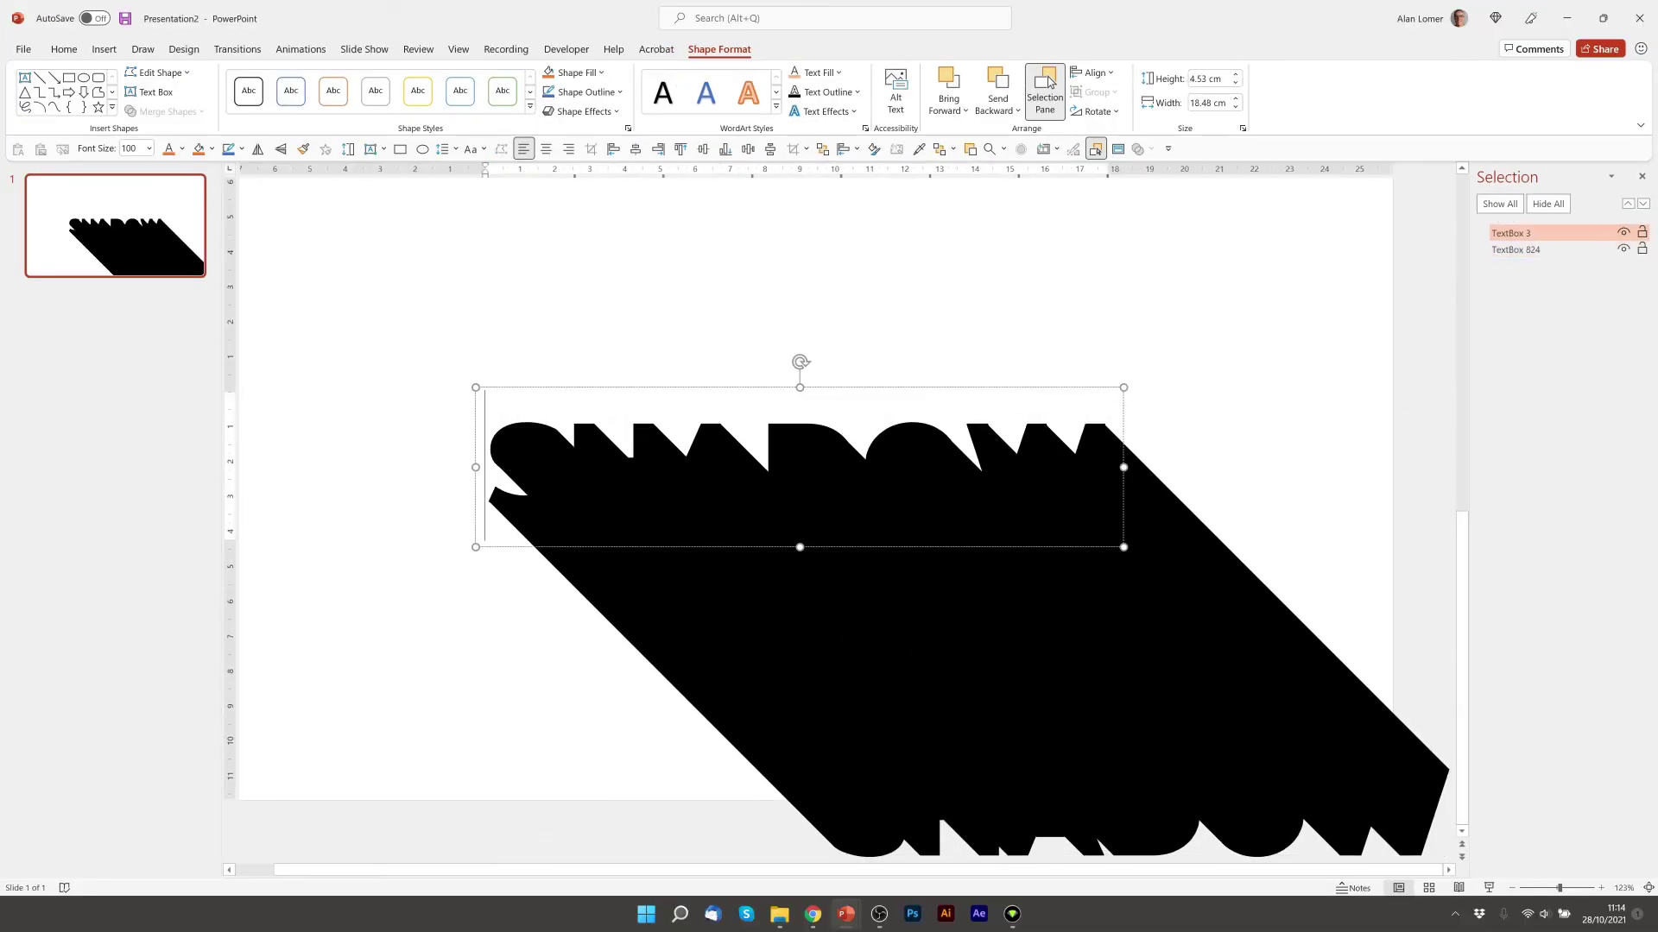
pyautogui.click(479, 387)
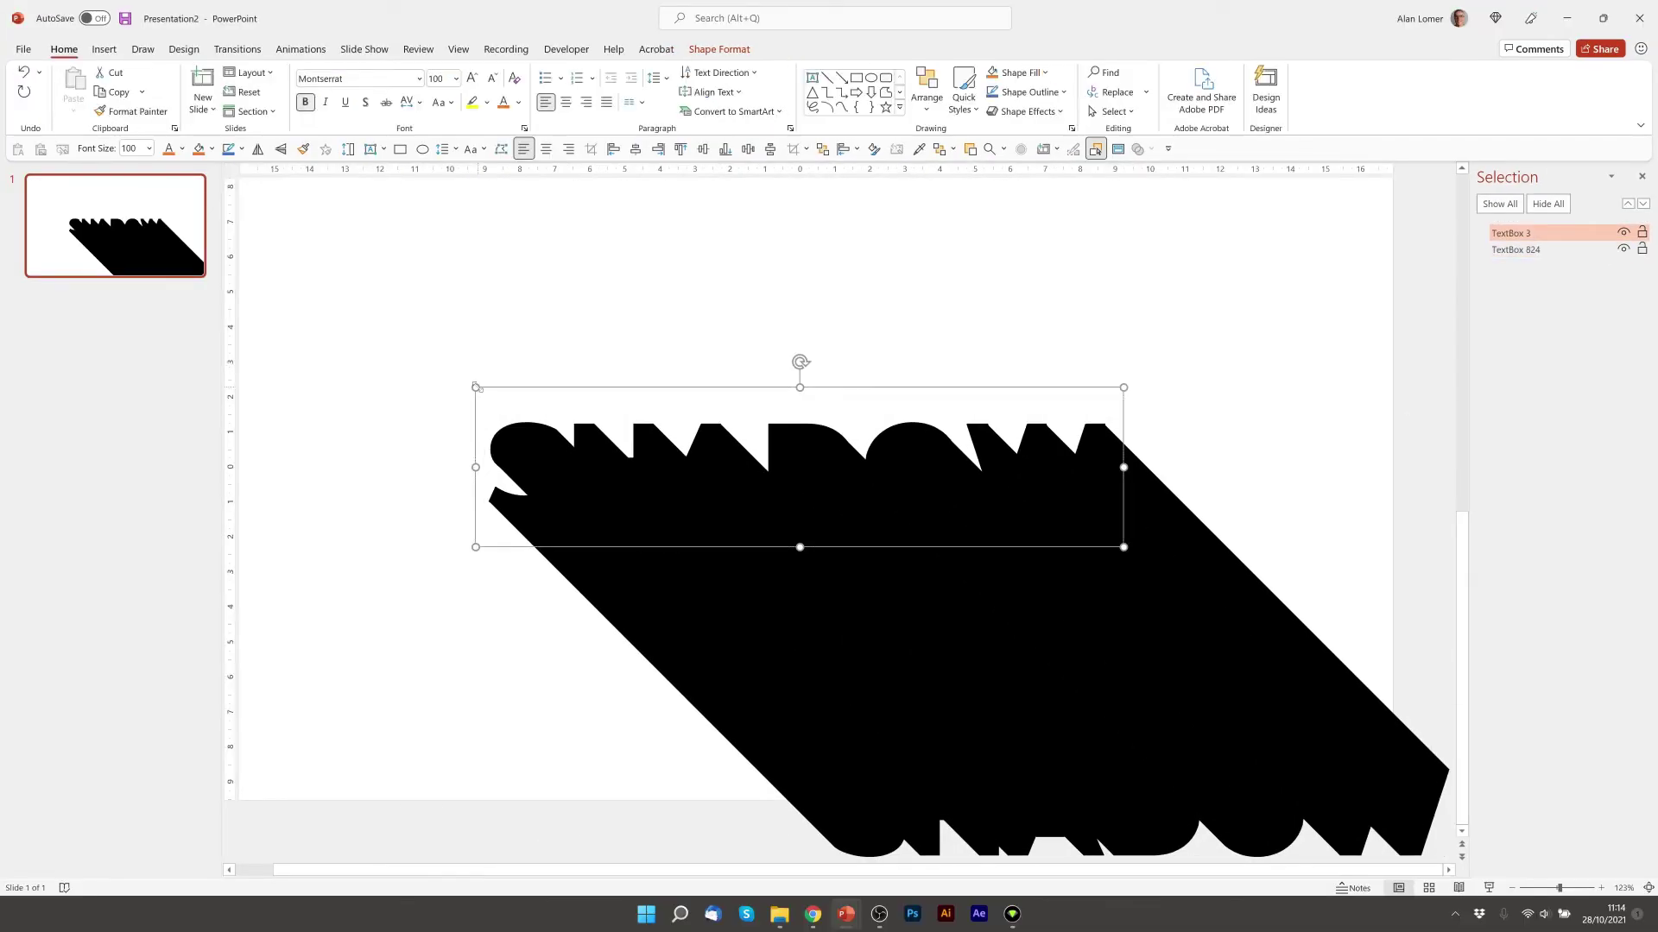
pyautogui.click(518, 102)
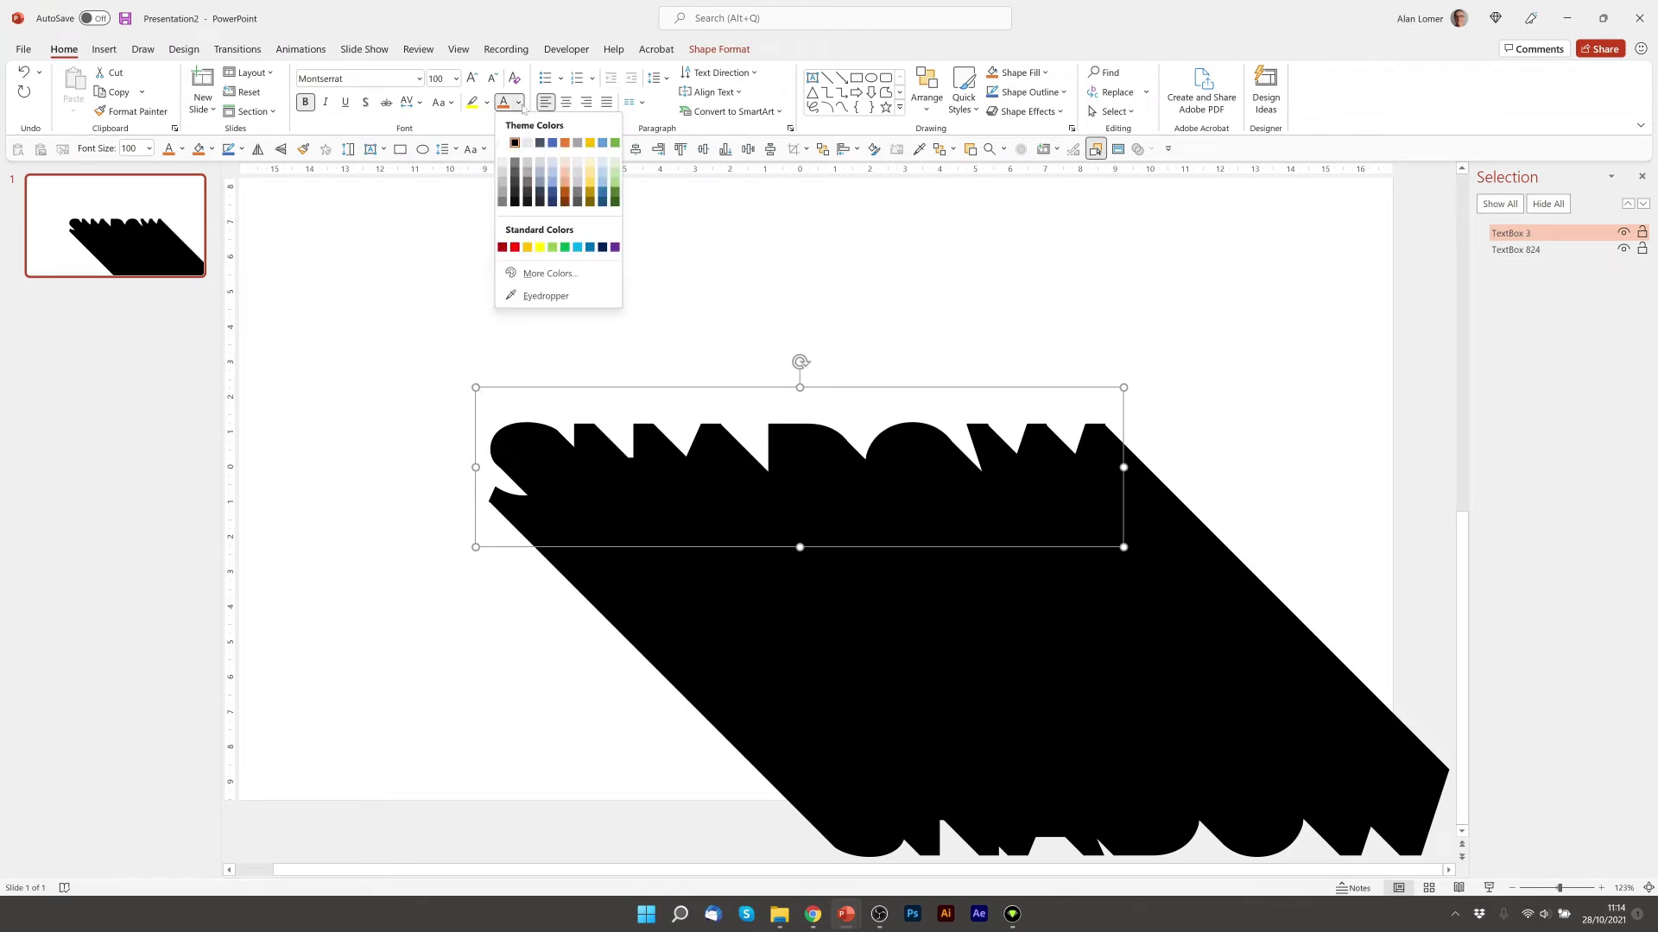
pyautogui.click(503, 248)
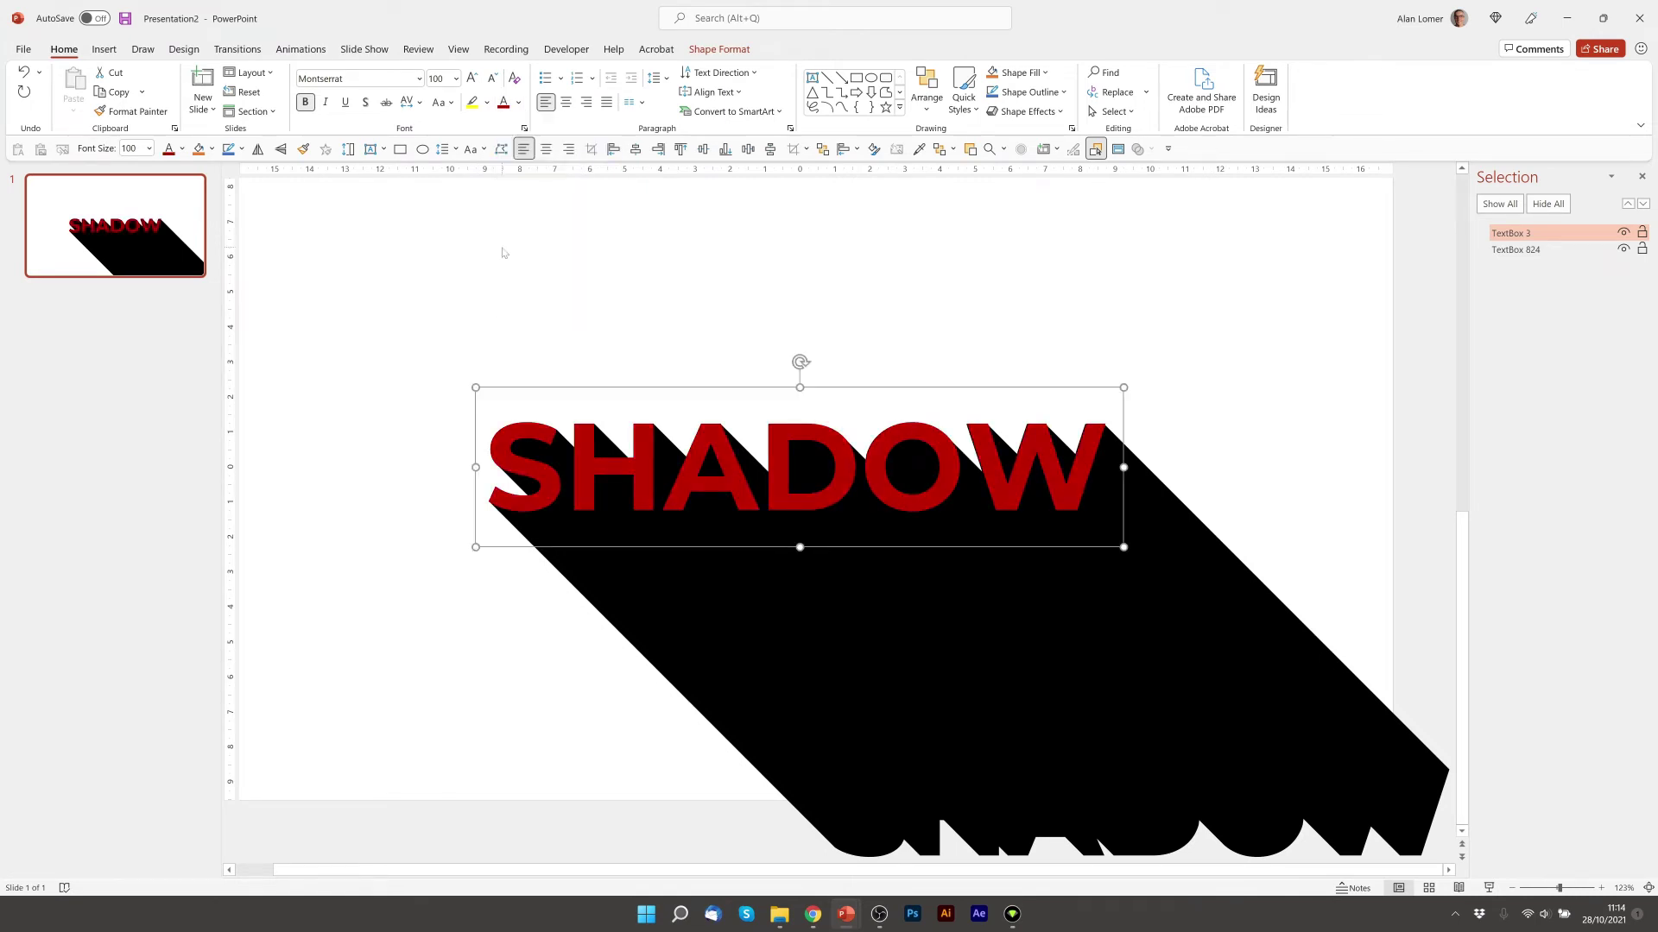
# Give the merged shadow a gradient fill, adjusting its three stops from dark red to light pink
pyautogui.click(1156, 534)
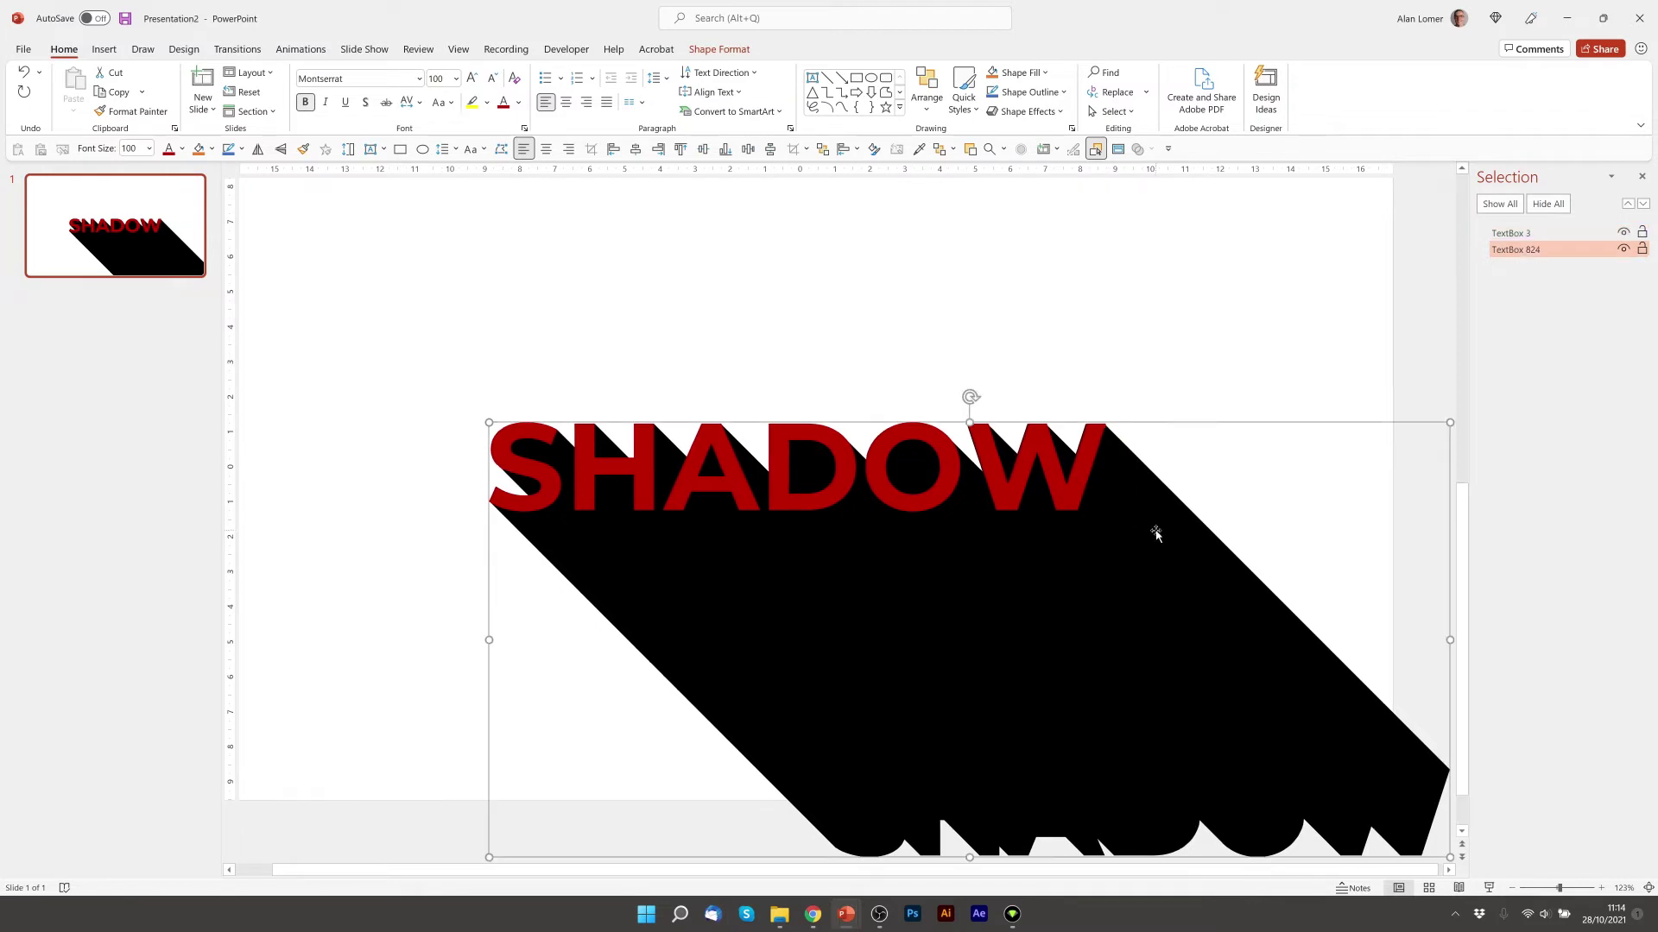
pyautogui.click(1019, 73)
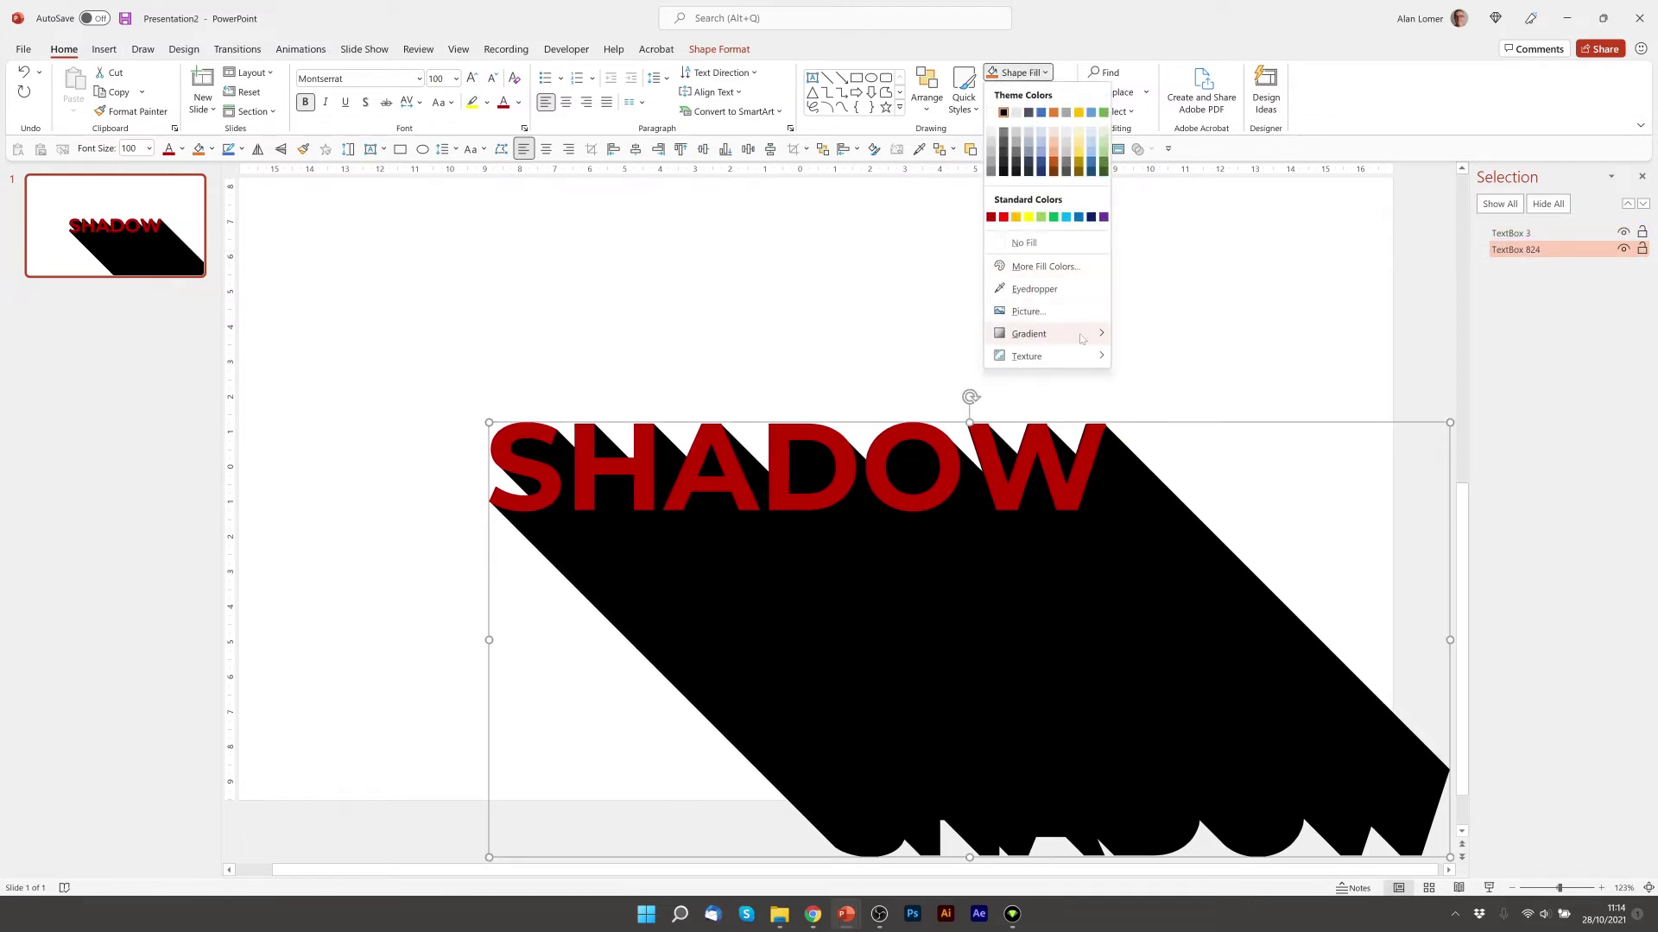
pyautogui.moveTo(1081, 338)
pyautogui.click(1157, 612)
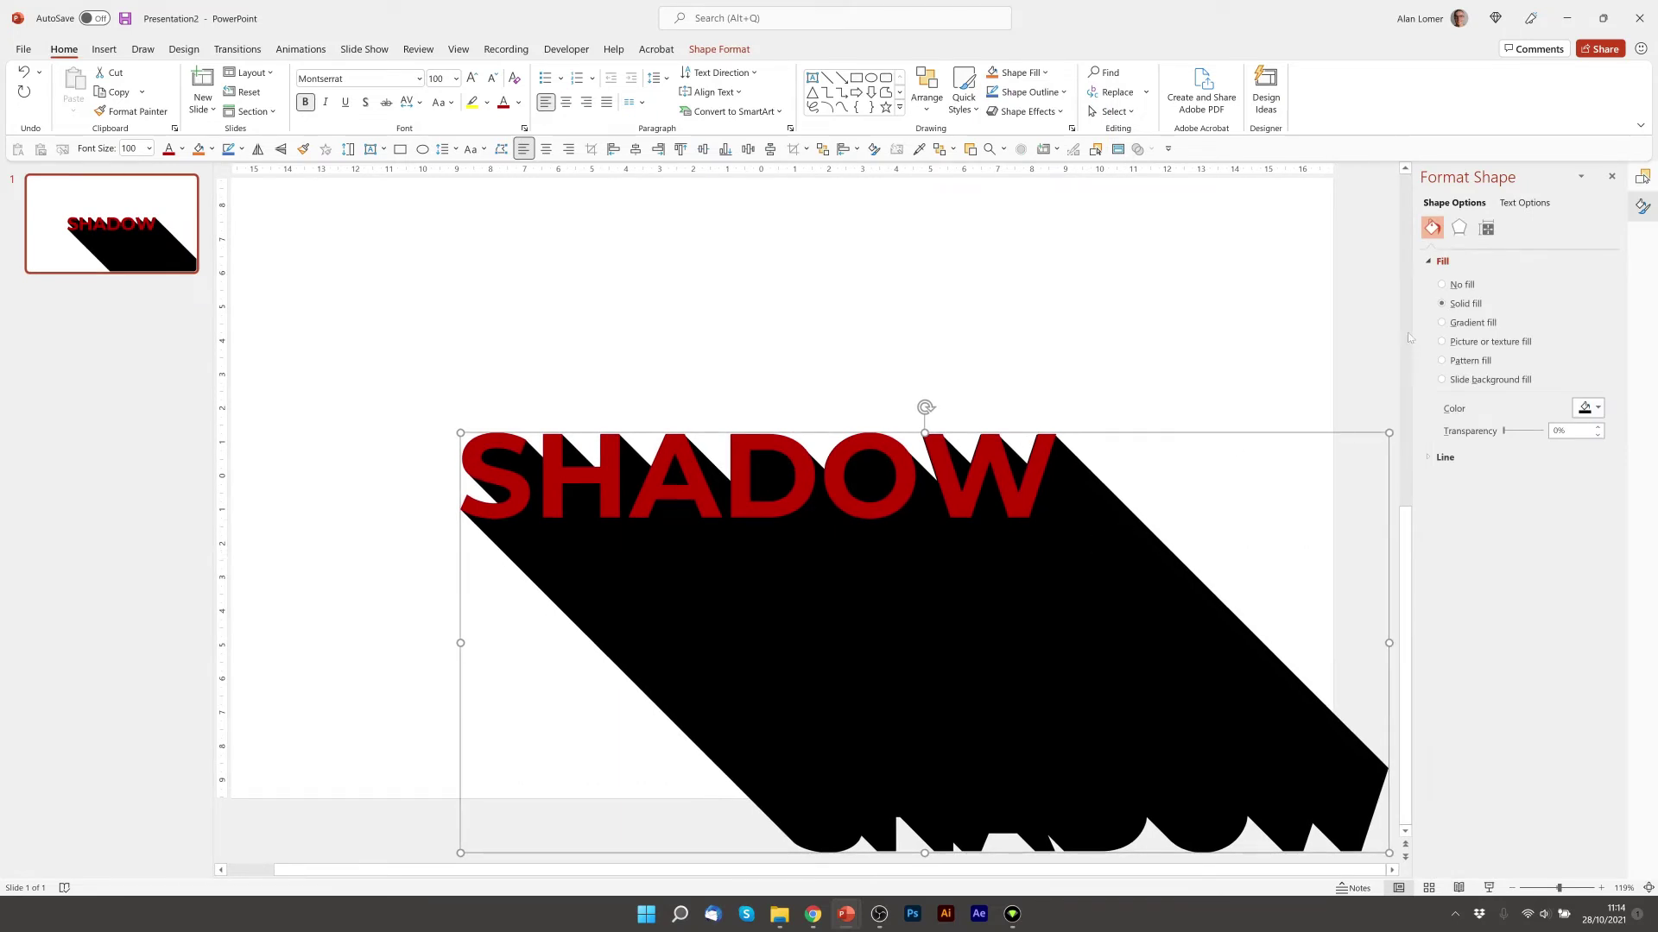
pyautogui.click(1467, 322)
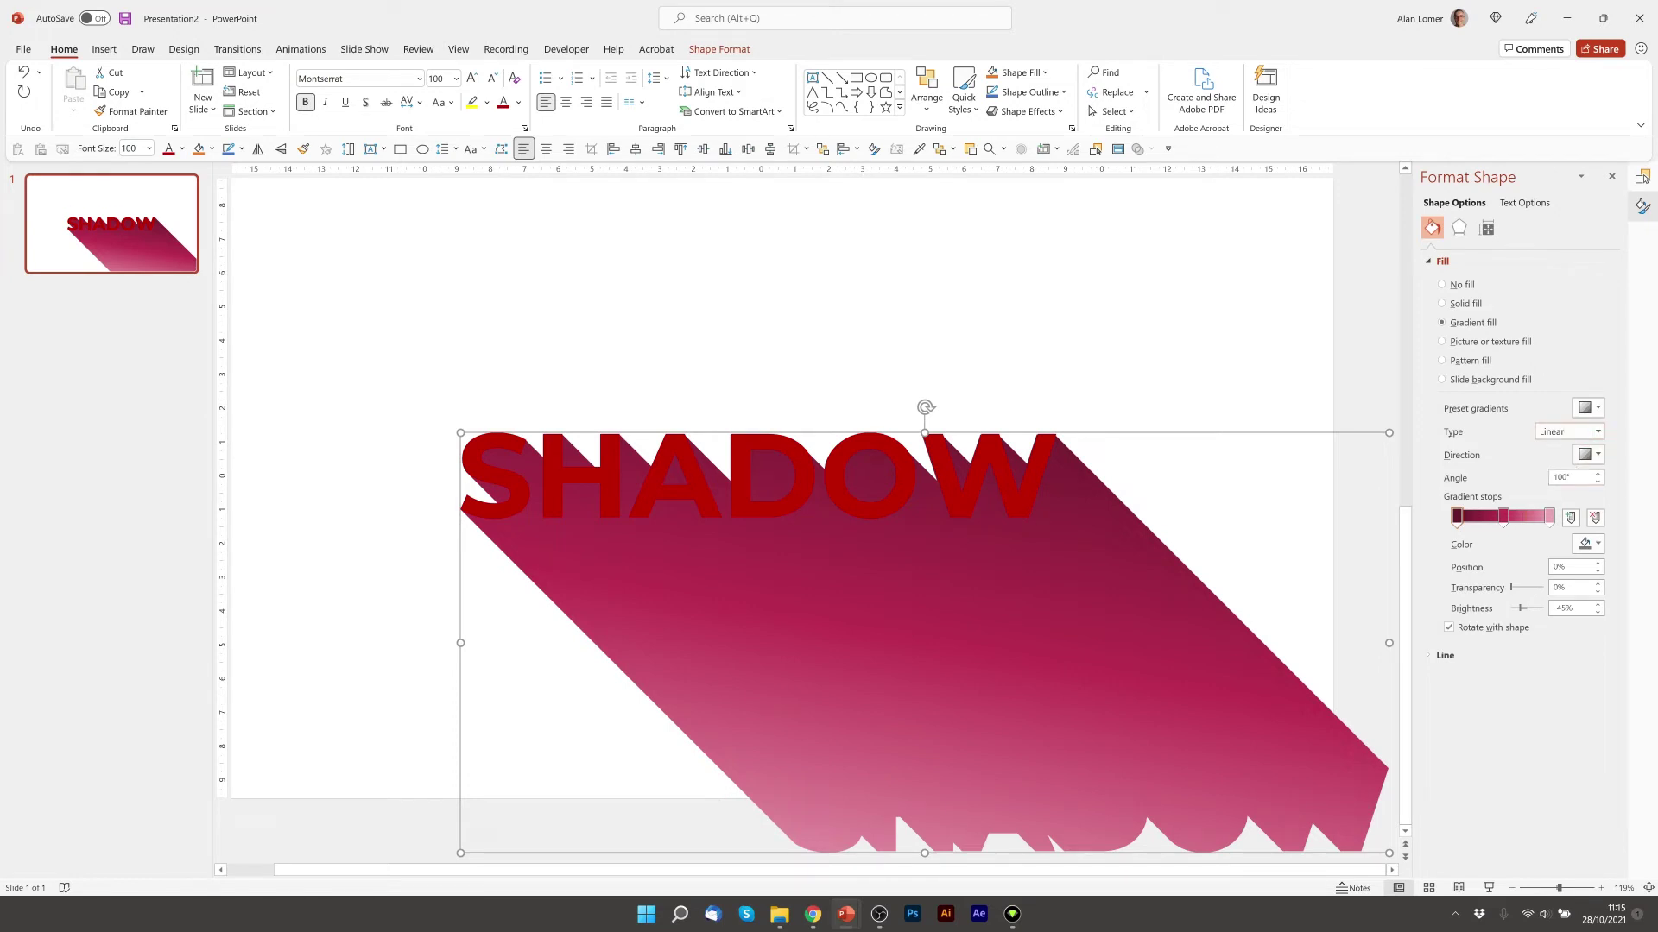
pyautogui.click(1504, 518)
pyautogui.click(1459, 517)
pyautogui.click(1552, 519)
# Colour the SHADOW text crimson, then lighten it to custom pink #DE7890
pyautogui.click(759, 479)
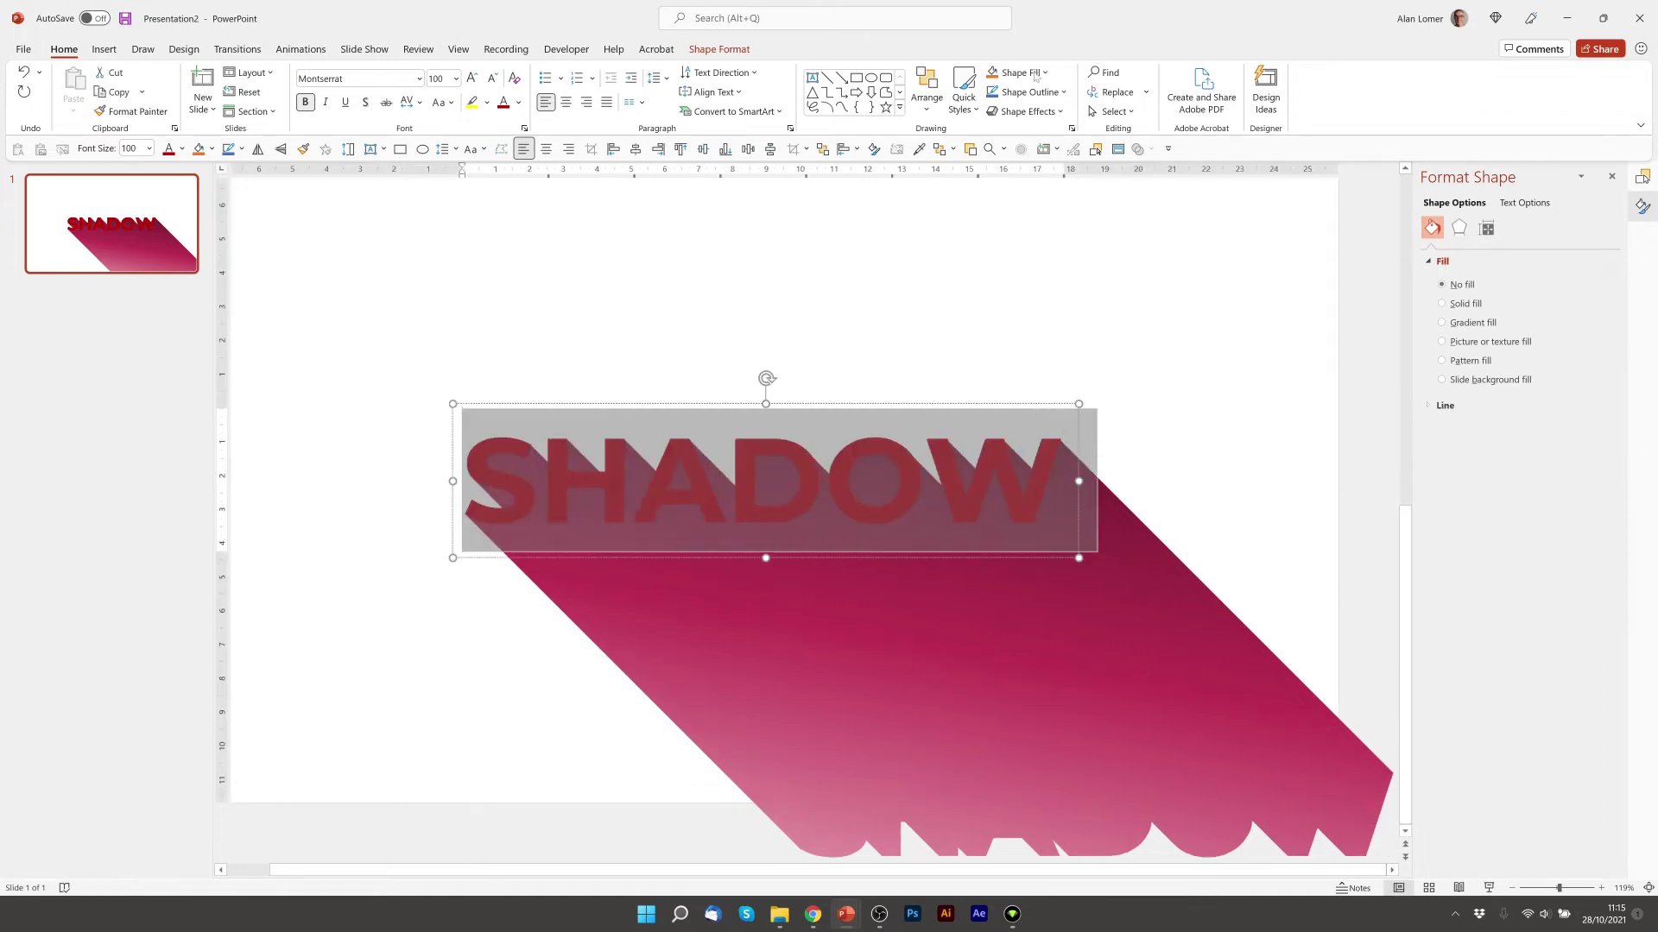
pyautogui.click(518, 103)
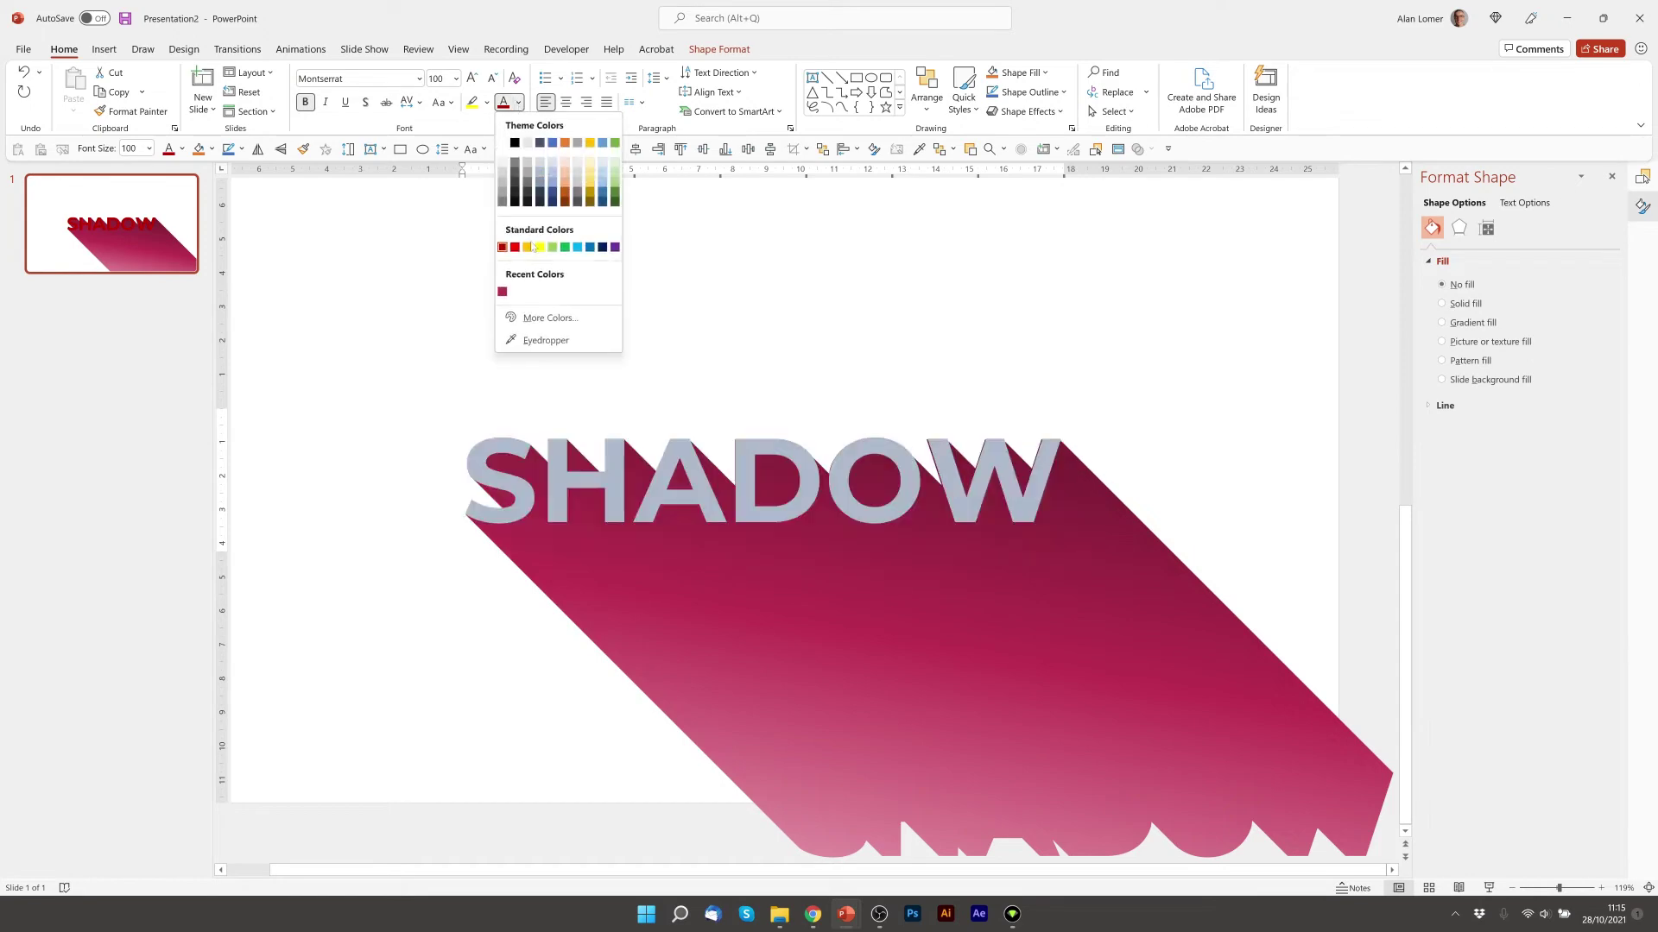
pyautogui.click(502, 292)
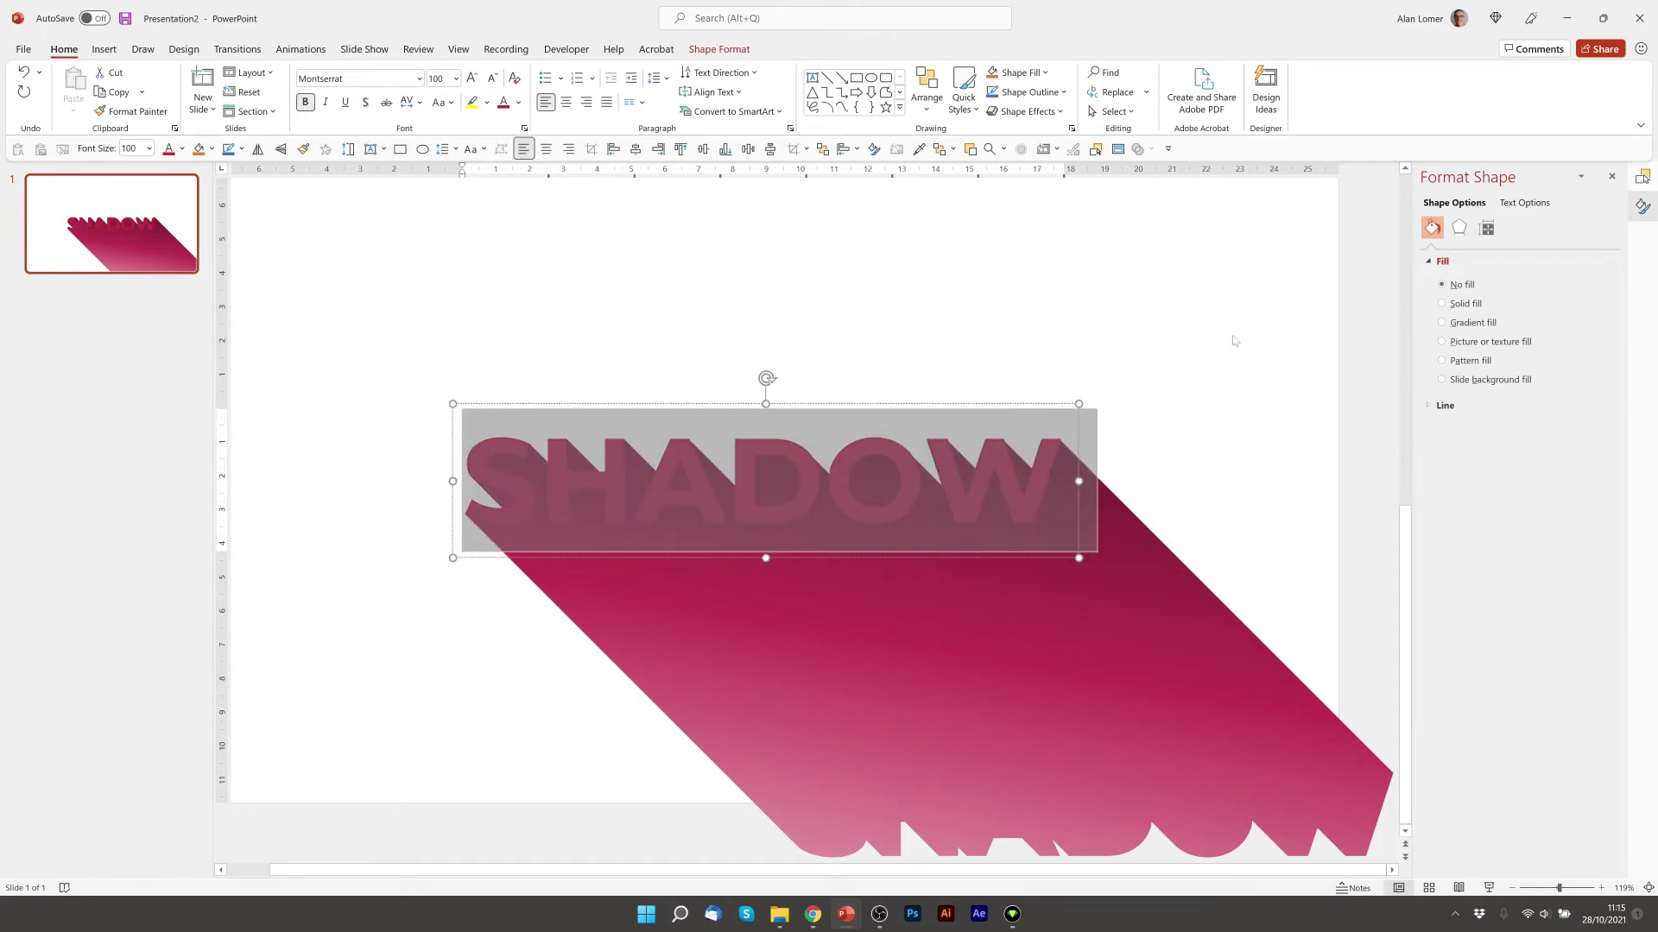
pyautogui.click(518, 103)
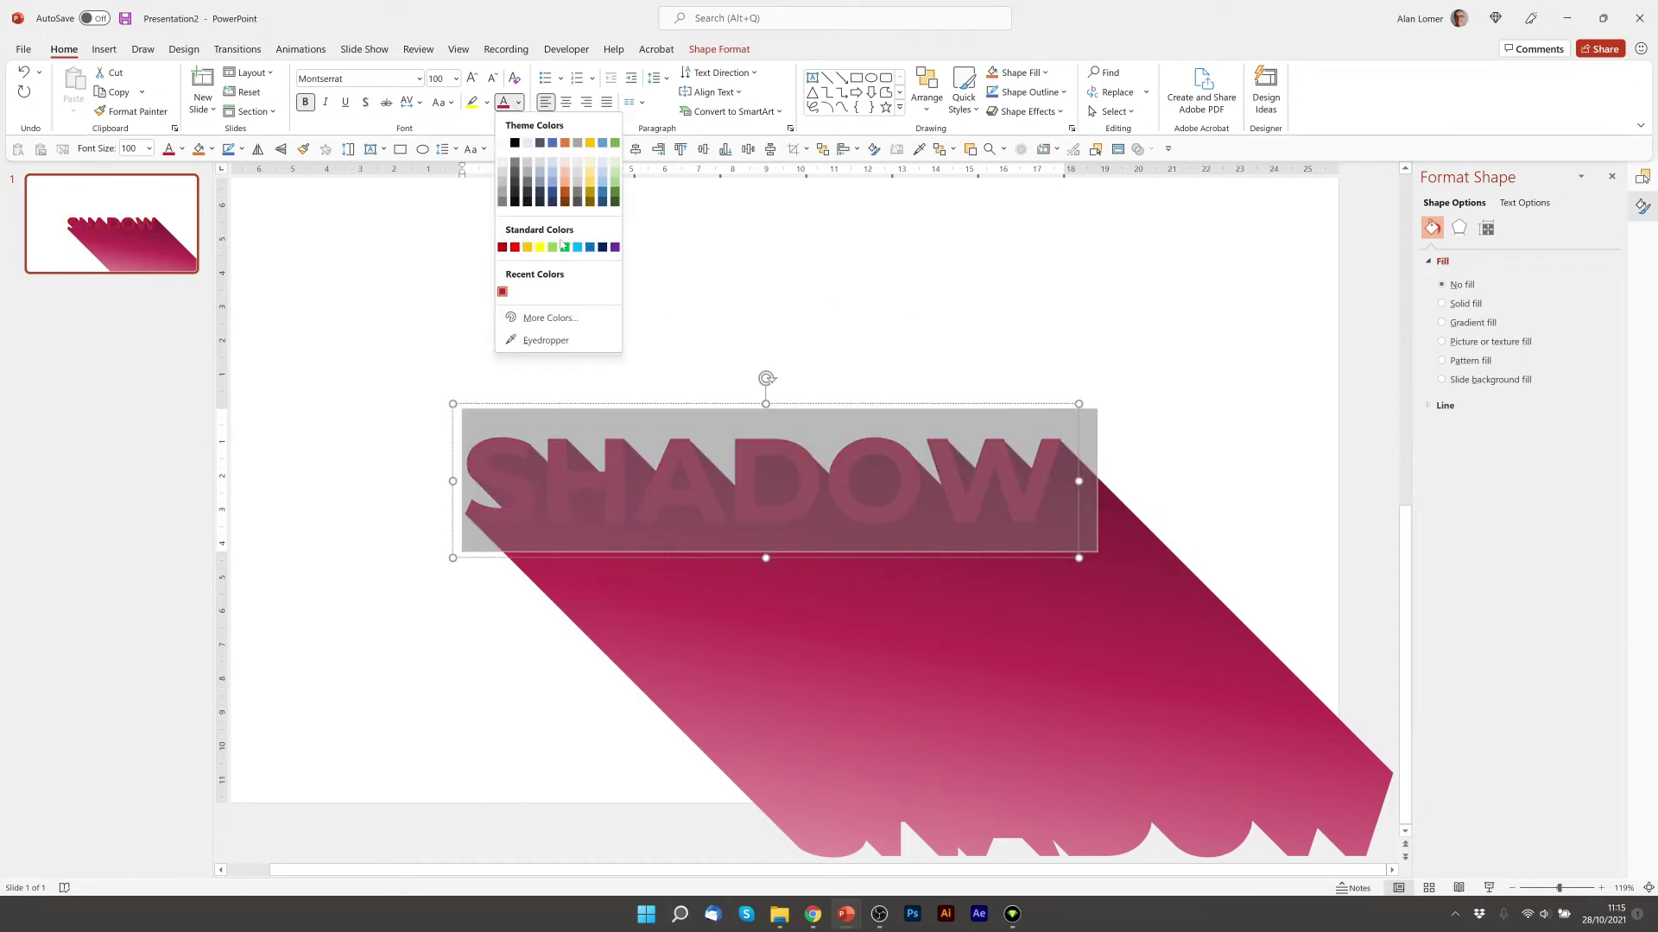
pyautogui.click(551, 319)
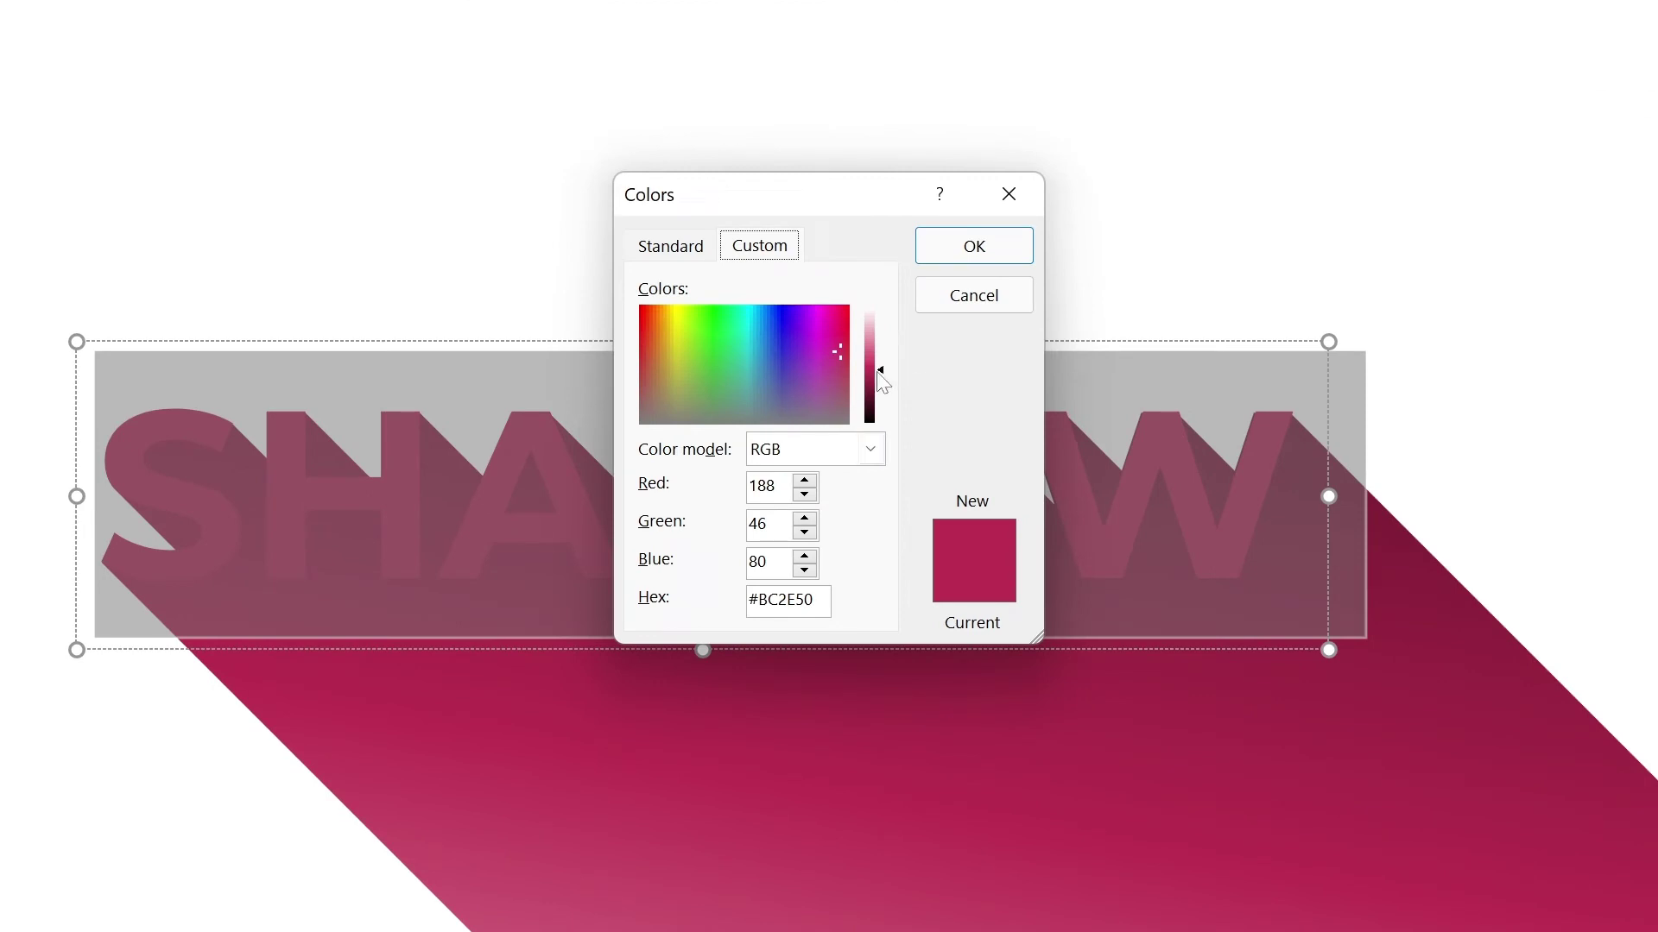
pyautogui.moveTo(880, 364); pyautogui.dragTo(881, 344)
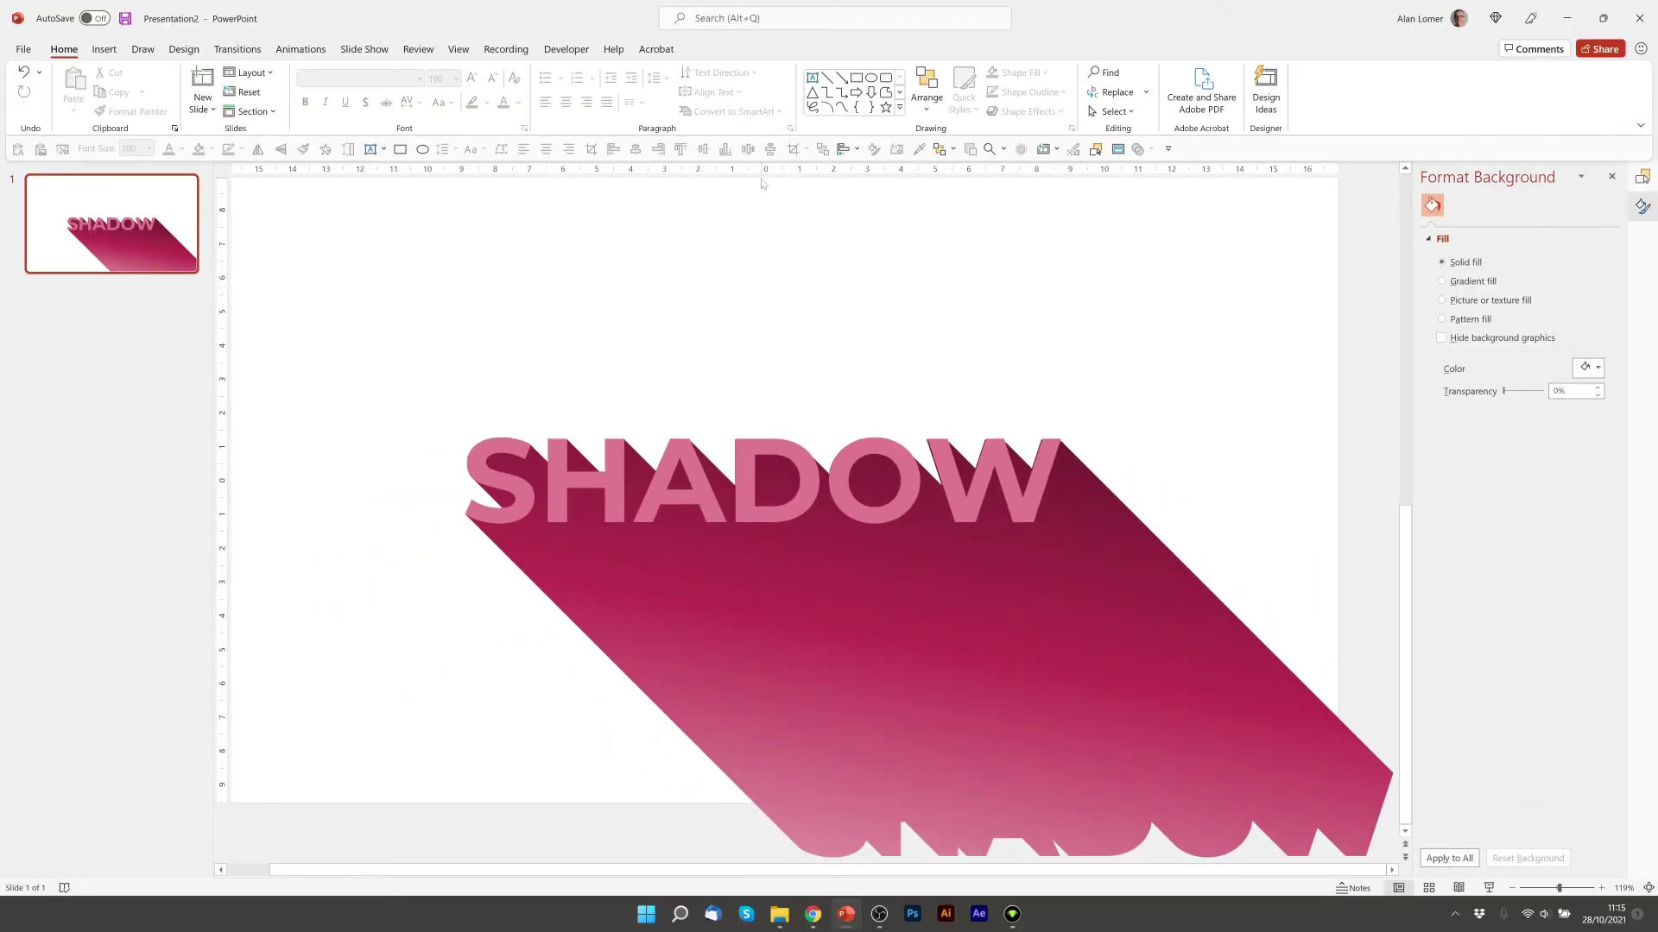
# Draw a rectangle and stretch it to cover the whole slide
pyautogui.click(855, 78)
pyautogui.click(374, 252)
pyautogui.moveTo(421, 288); pyautogui.dragTo(283, 219)
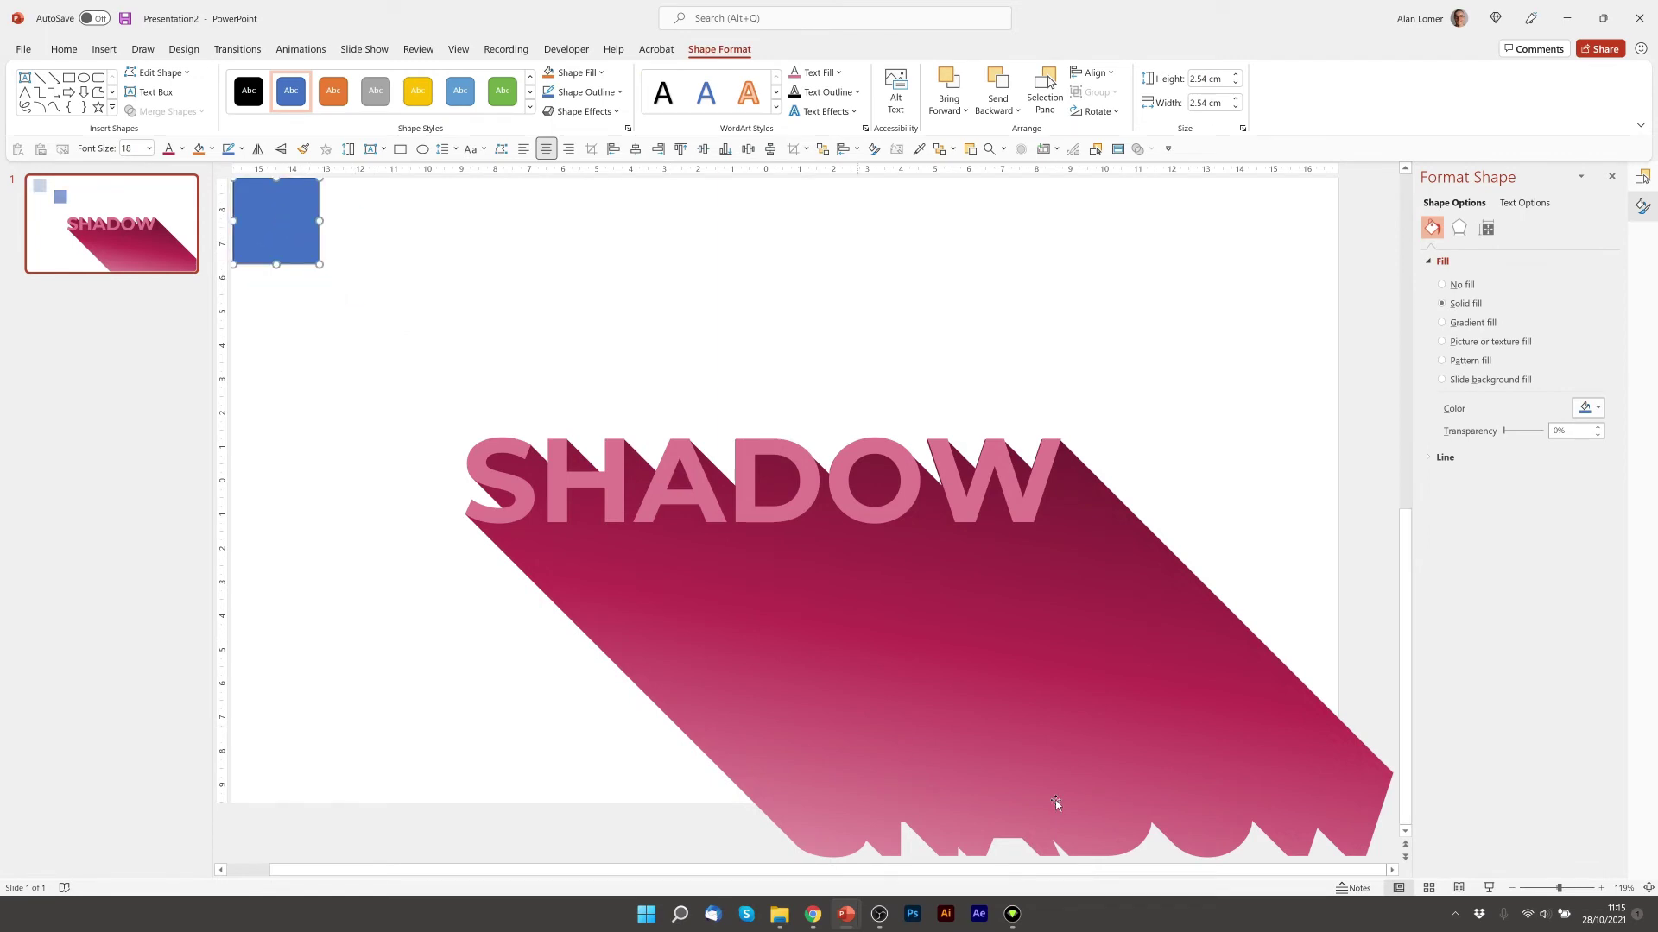
pyautogui.click(1512, 887)
pyautogui.click(1512, 888)
pyautogui.moveTo(413, 316); pyautogui.dragTo(1297, 328)
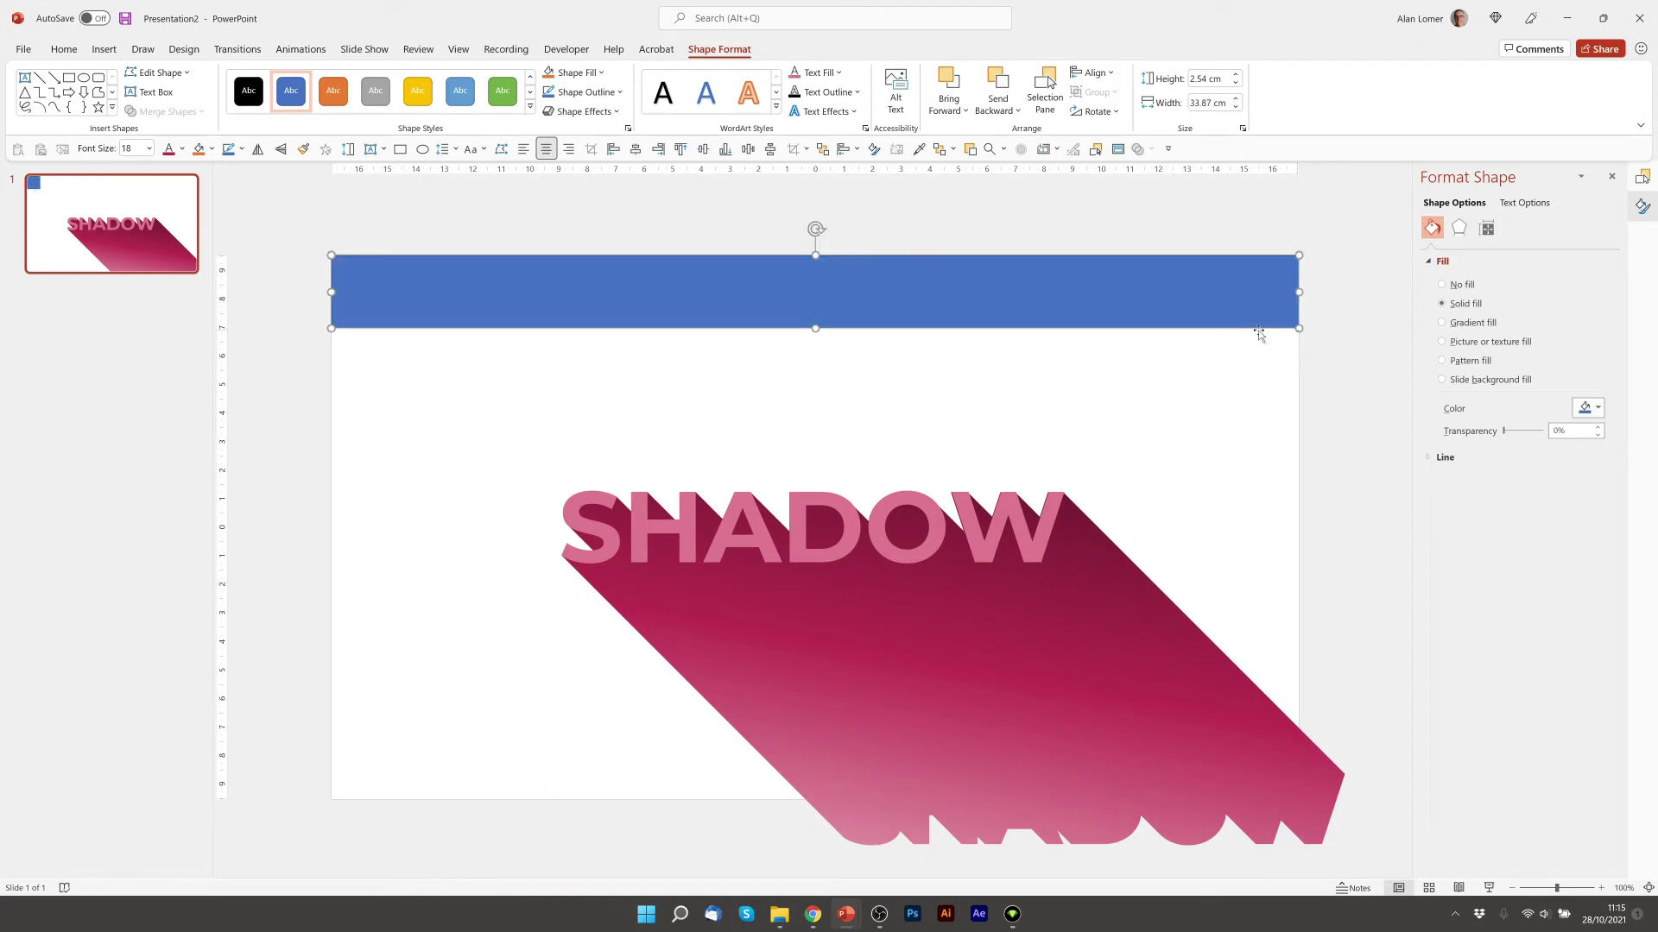
pyautogui.moveTo(815, 331); pyautogui.dragTo(791, 800)
# Send the rectangle to back and give it a diagonal bottom-left to top-right gradient fill
pyautogui.rightClick(616, 342)
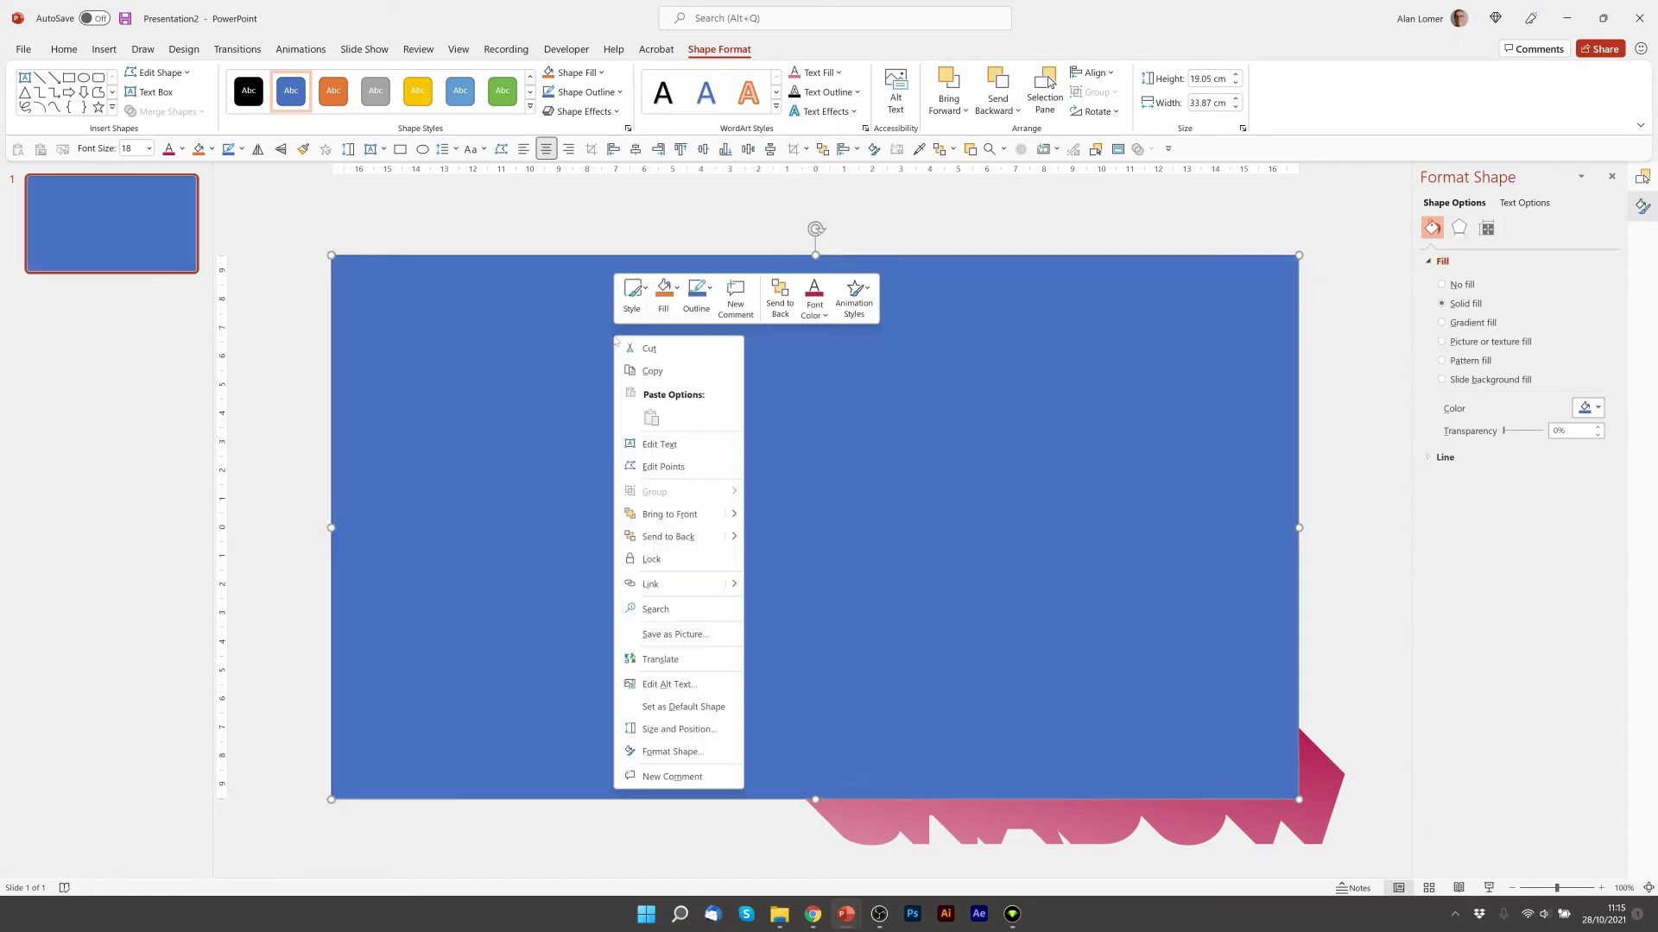
pyautogui.click(678, 536)
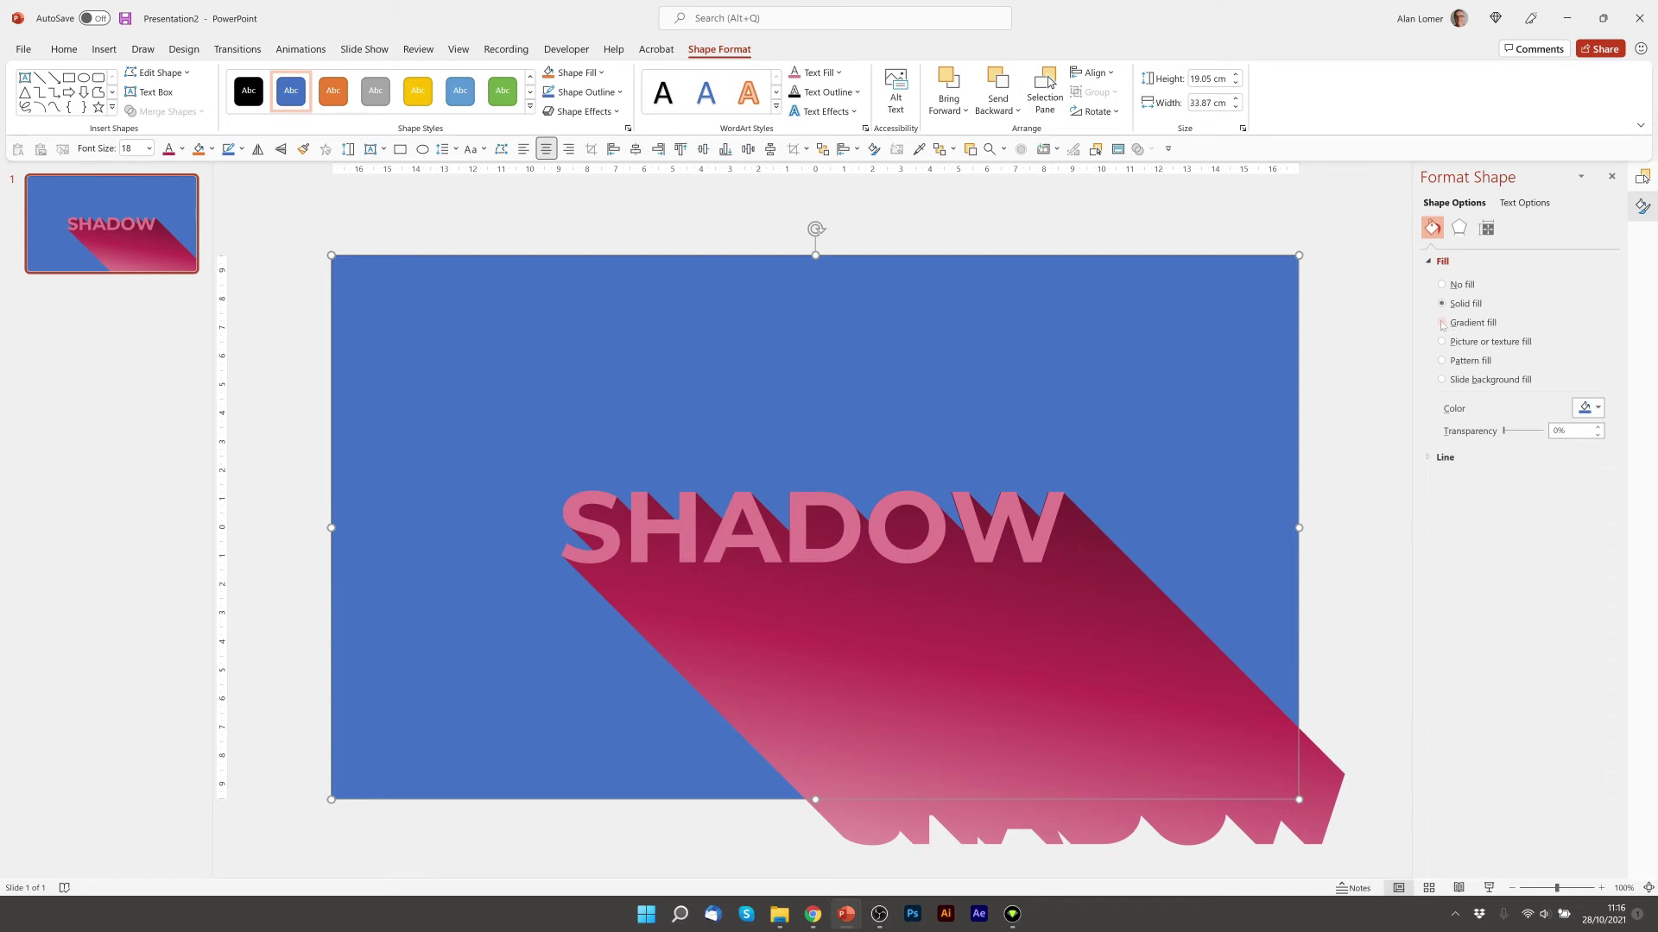
pyautogui.click(1441, 322)
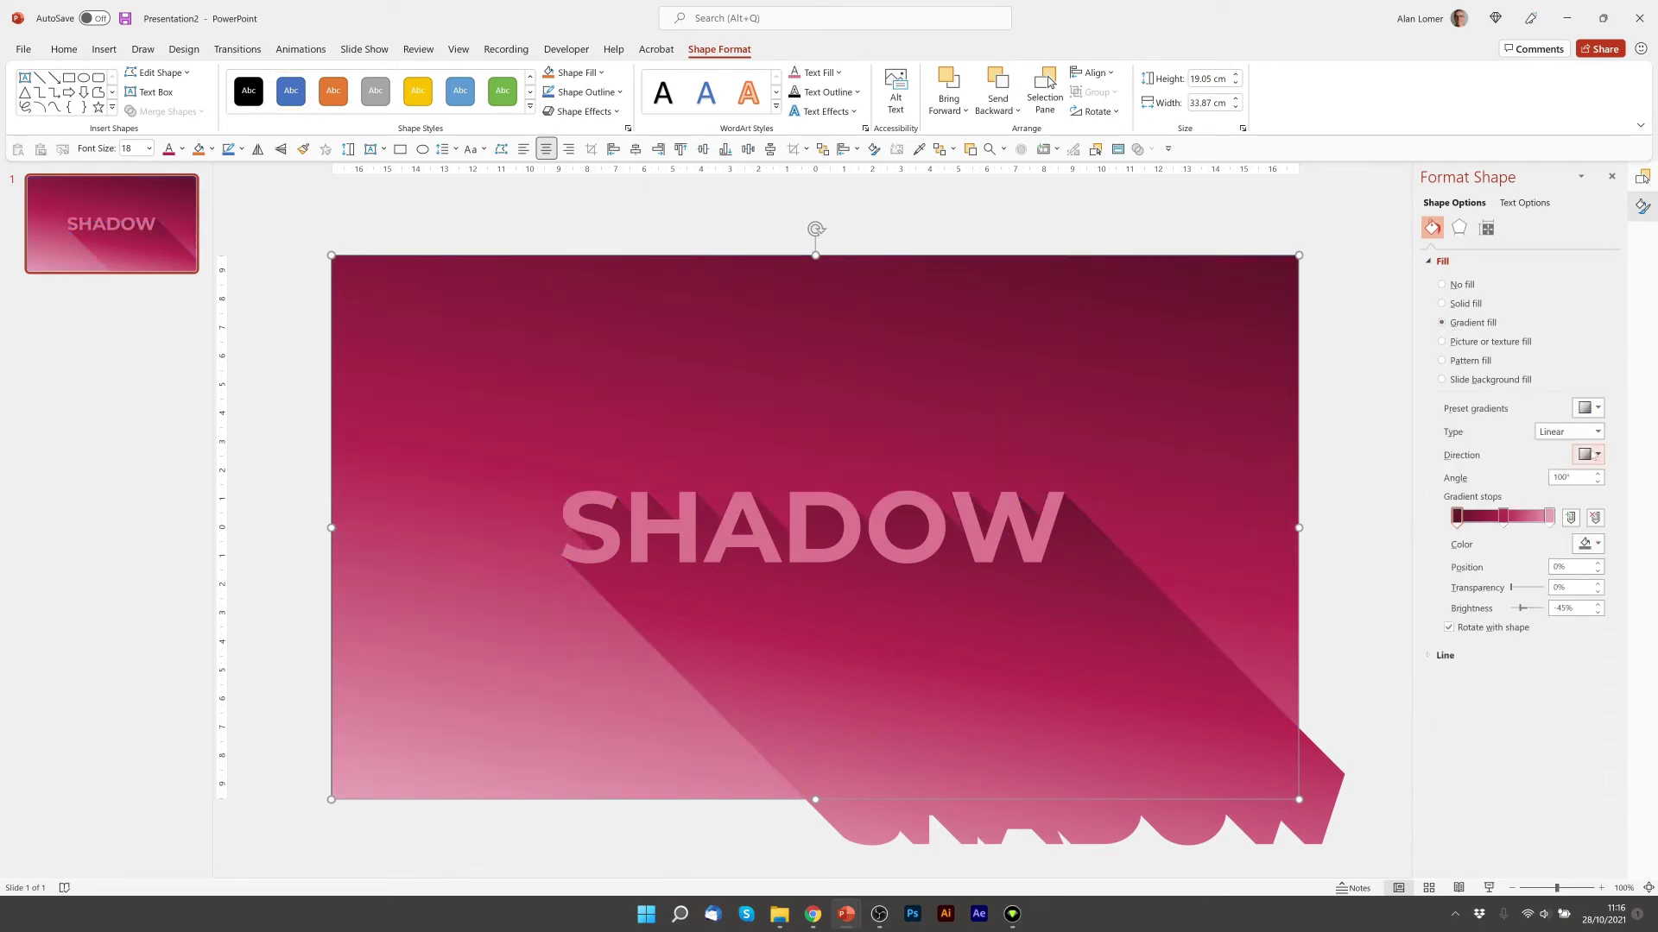
pyautogui.click(1588, 455)
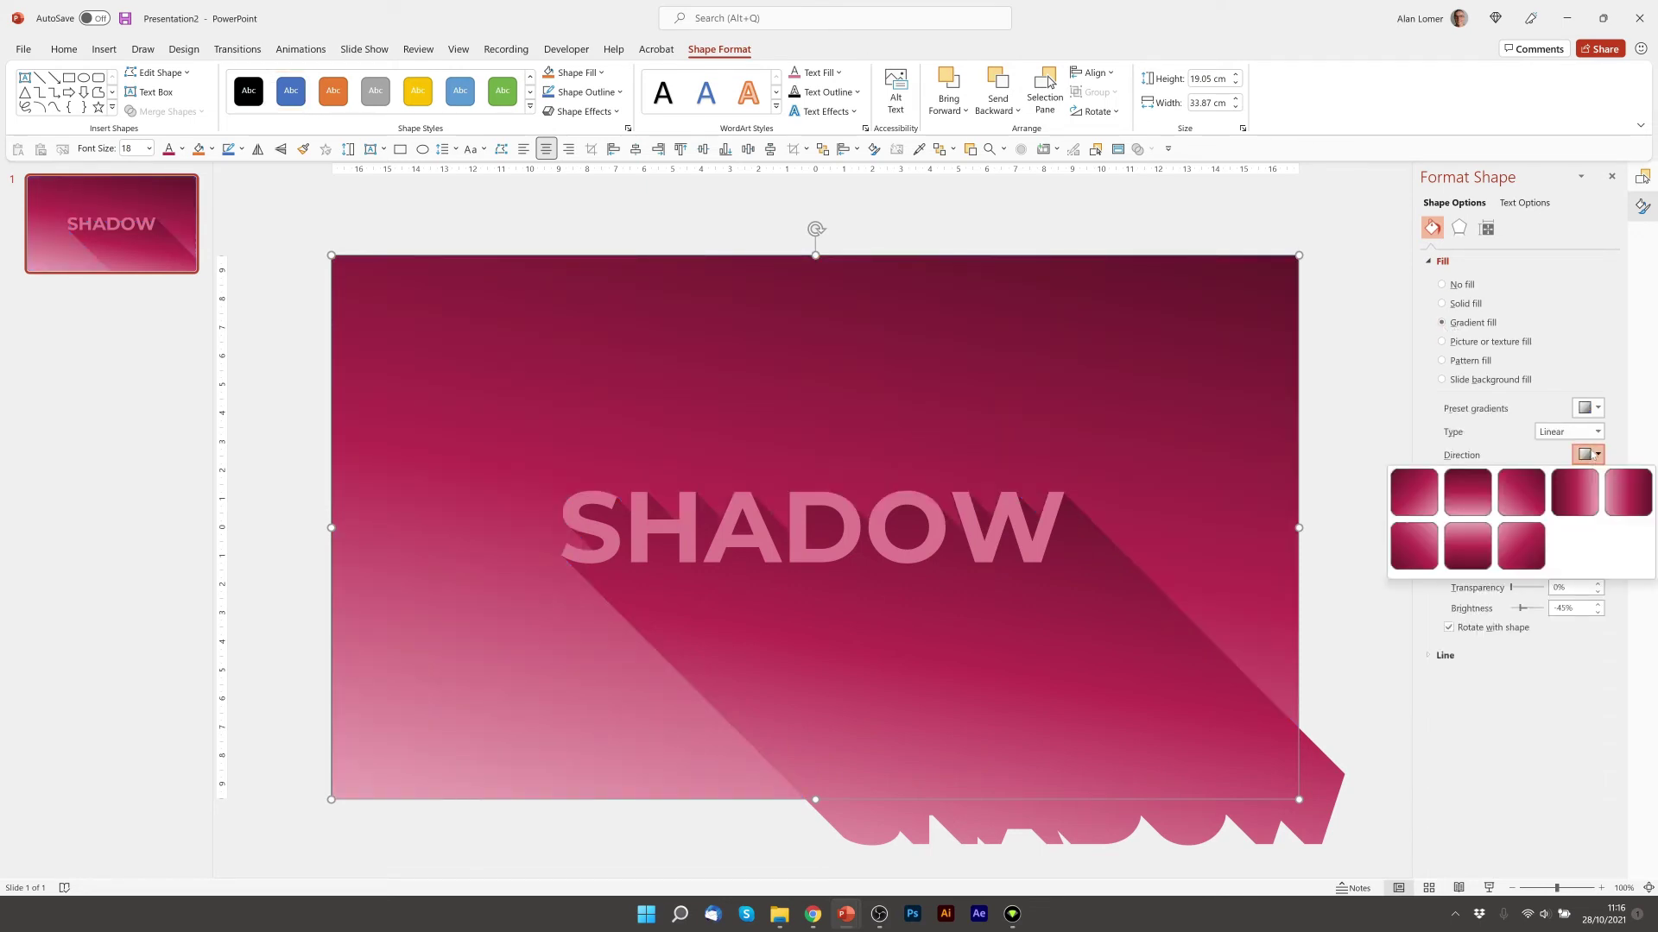
pyautogui.click(1413, 546)
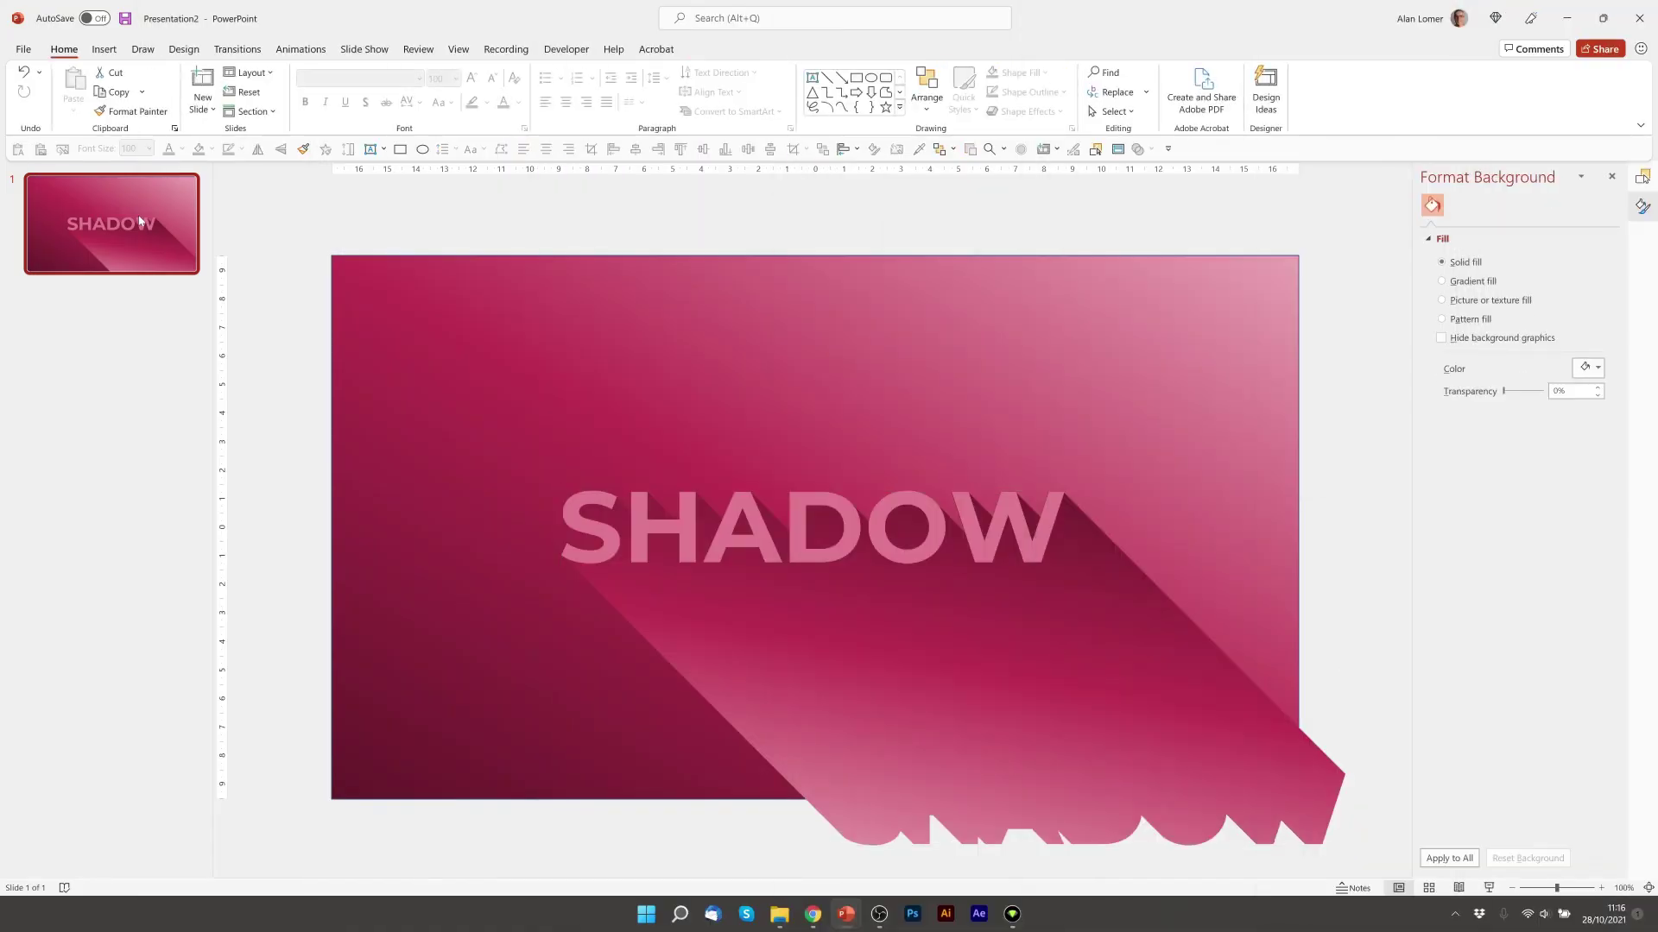
# Duplicate the slide and set all three background gradient stops to cyan
pyautogui.hotkey('ctrl', 'd')
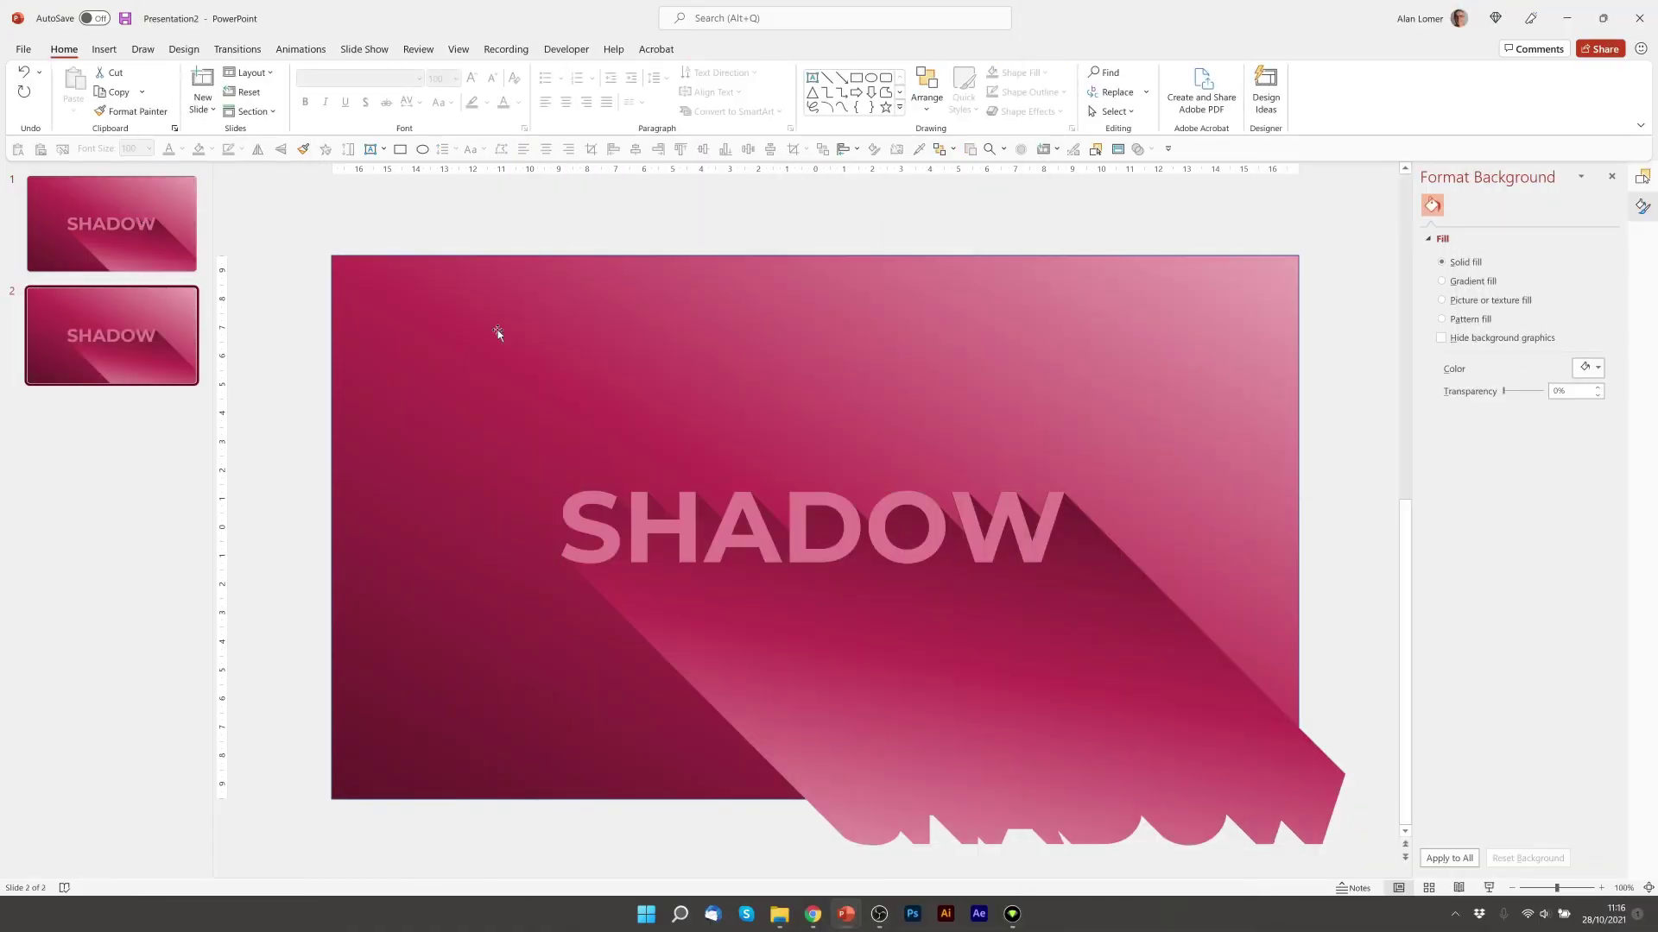
pyautogui.click(1018, 326)
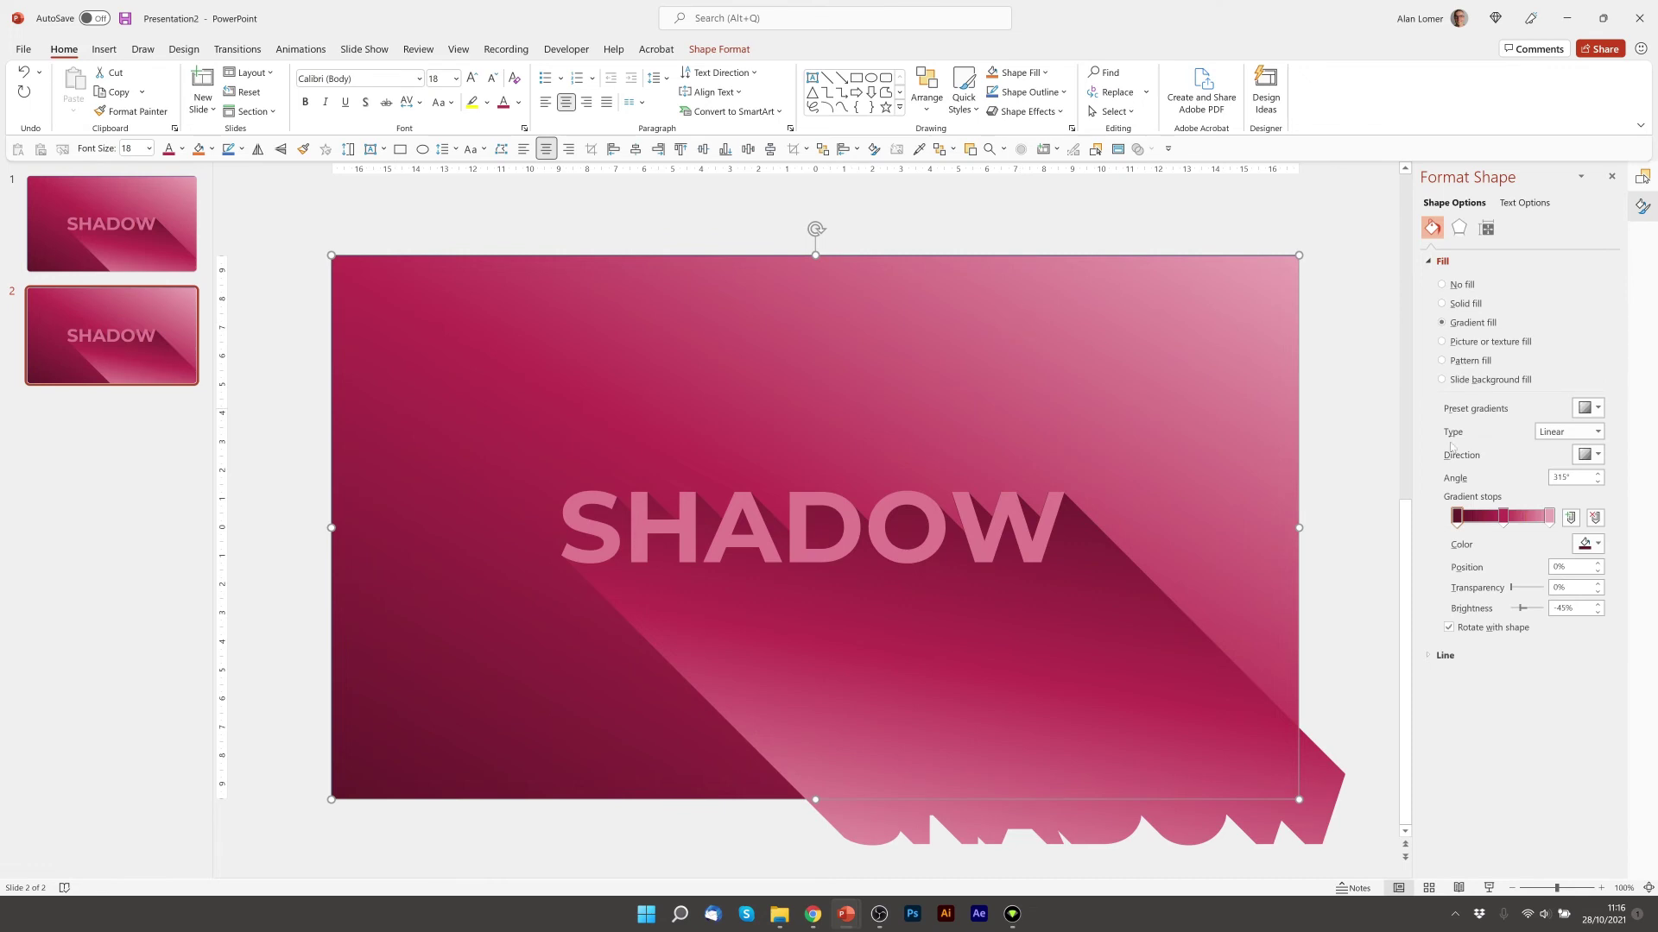
pyautogui.click(1503, 518)
pyautogui.click(1591, 544)
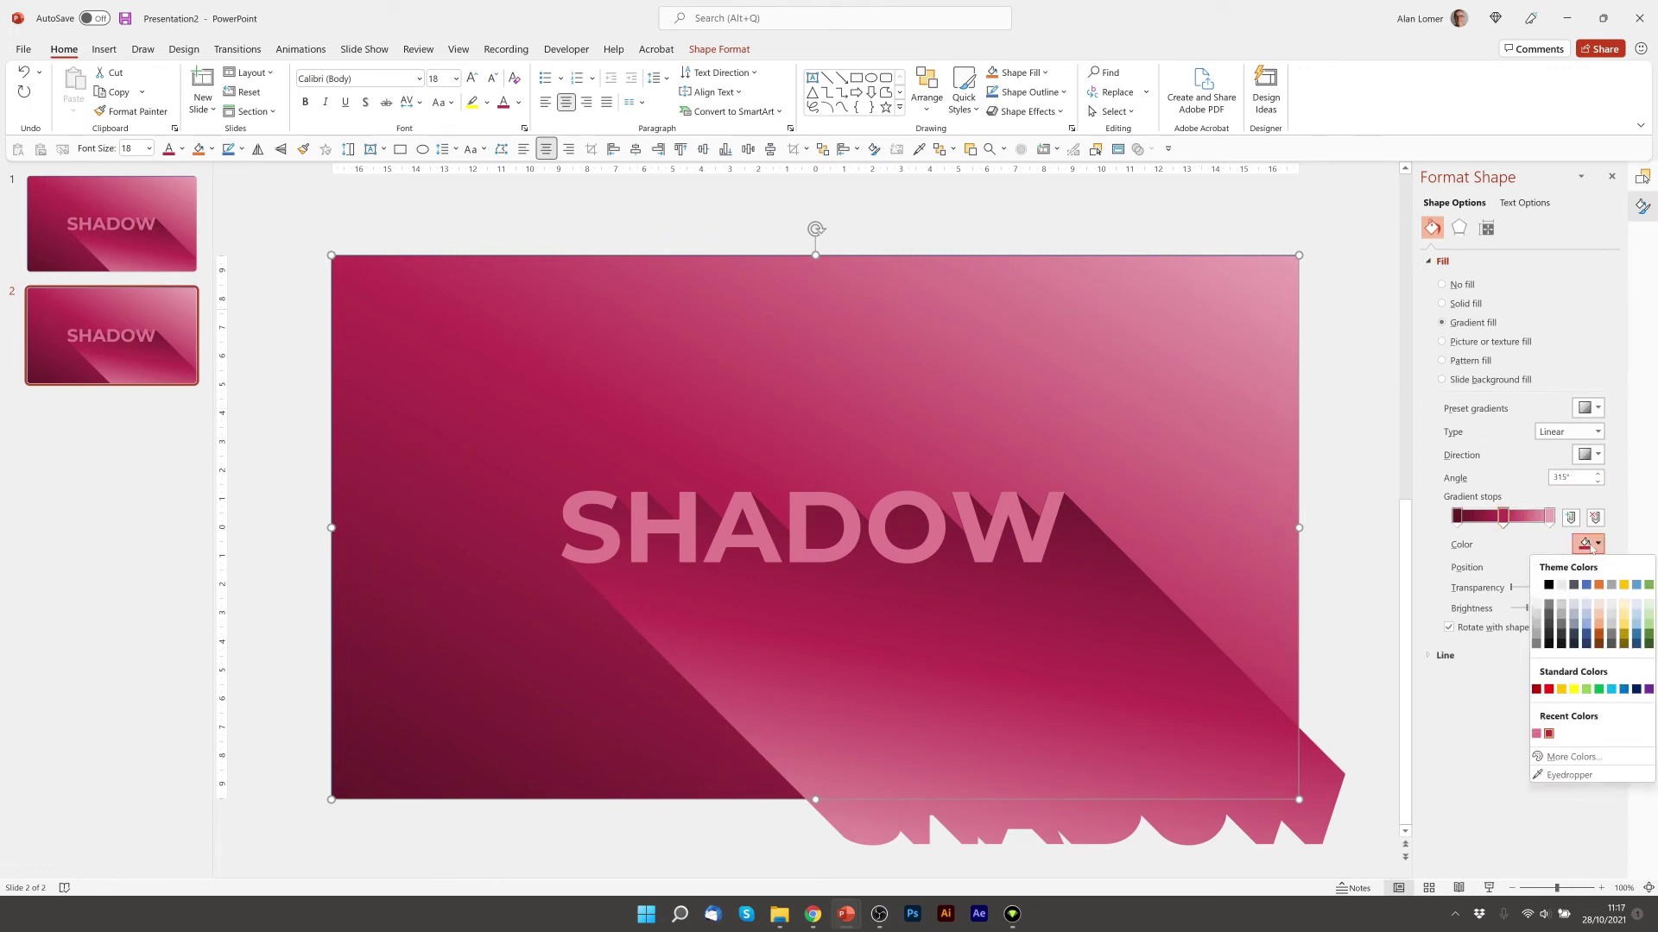
pyautogui.click(1611, 690)
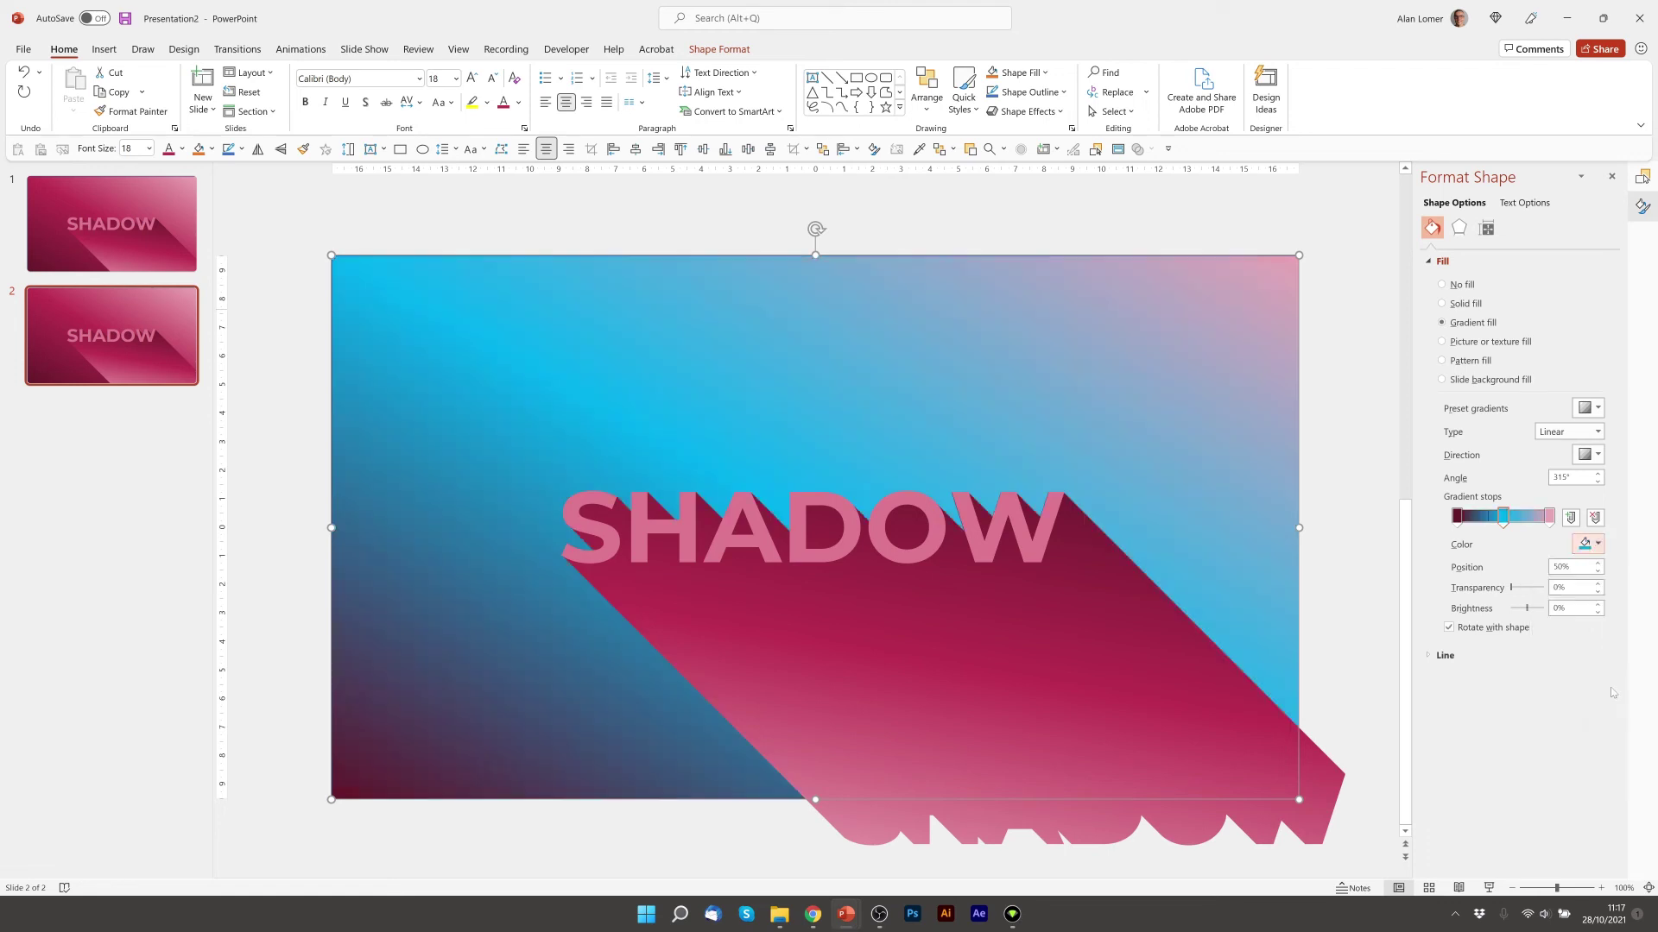
pyautogui.click(1458, 518)
pyautogui.click(1592, 544)
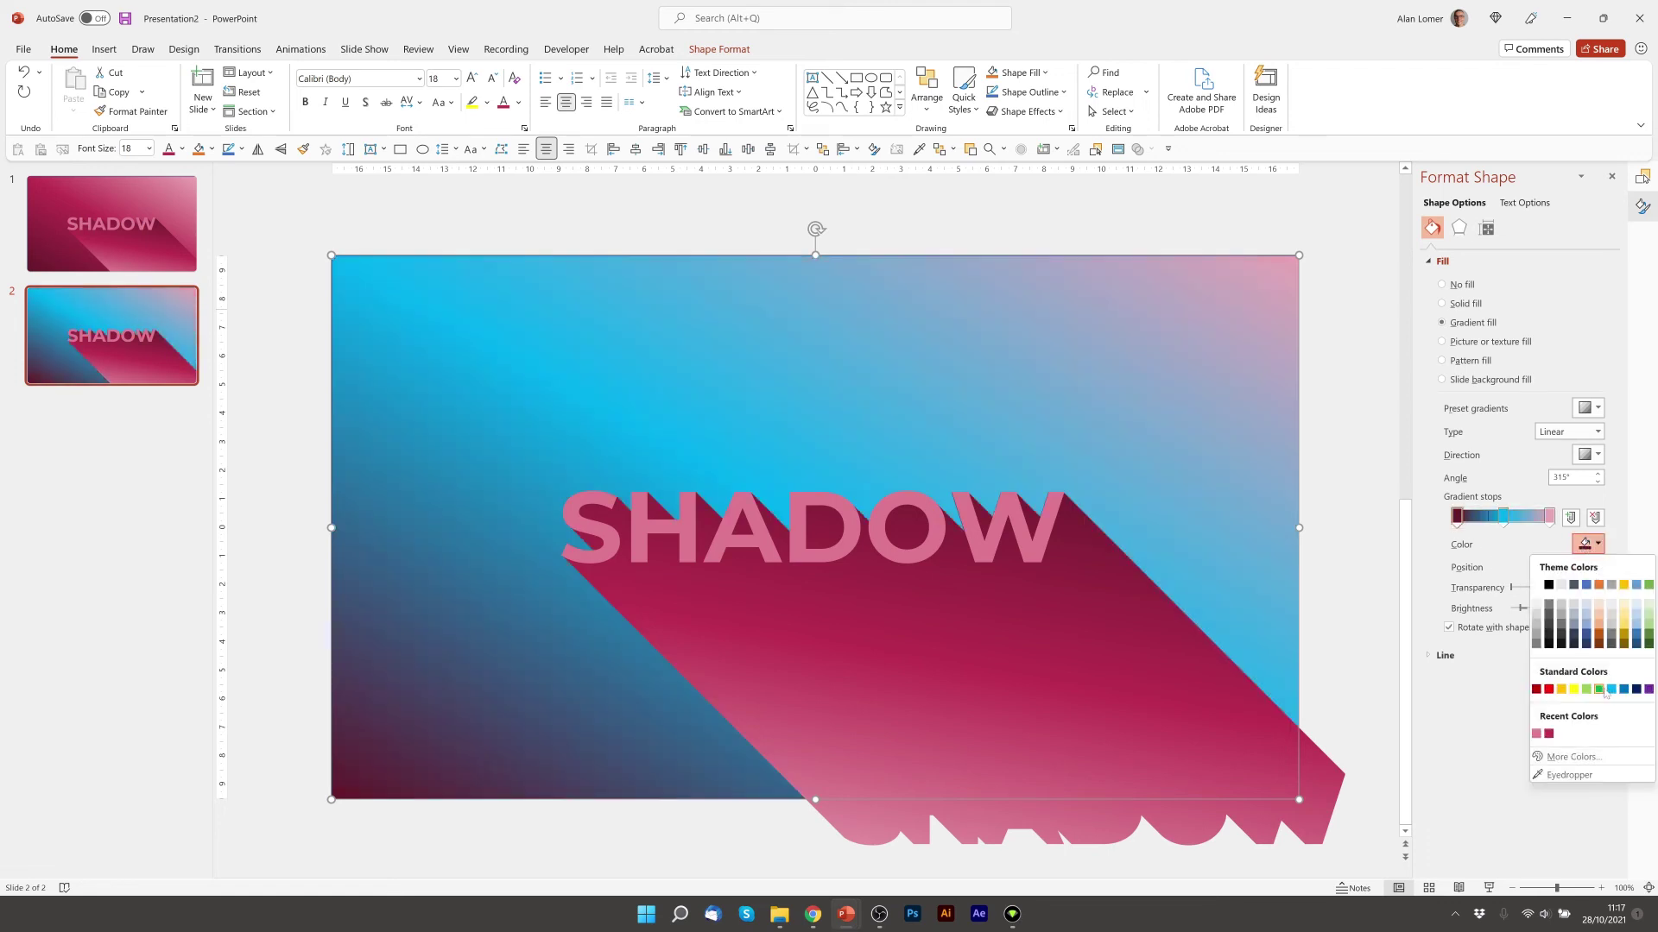
pyautogui.click(1611, 689)
pyautogui.click(1549, 516)
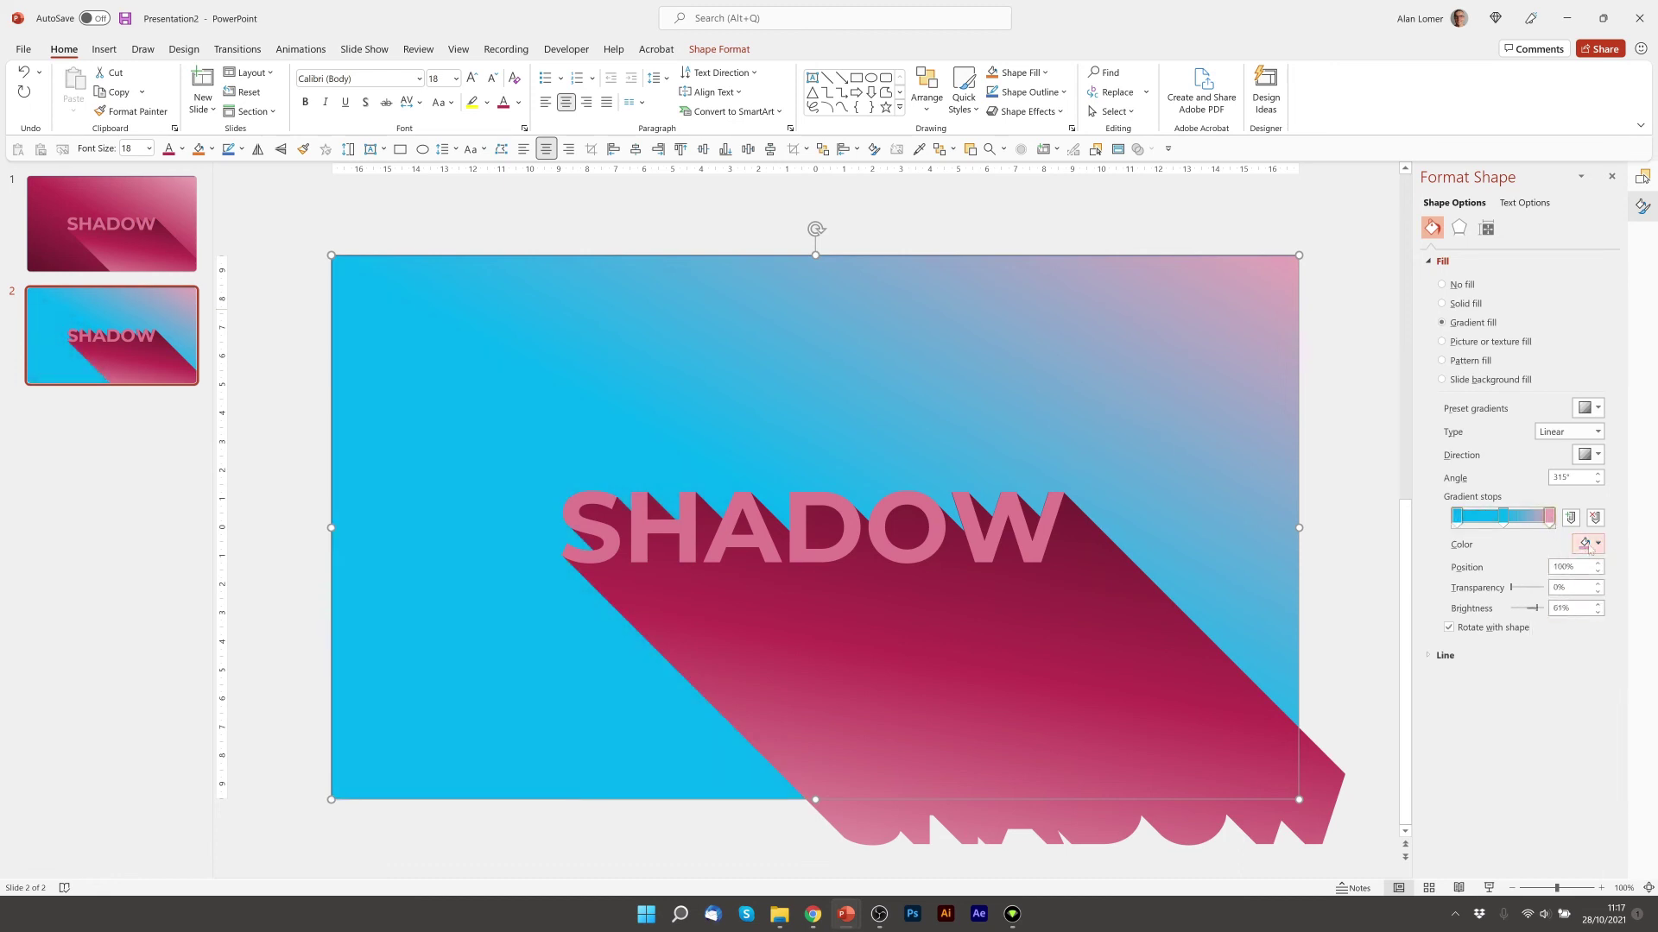
pyautogui.click(1591, 544)
pyautogui.click(1611, 690)
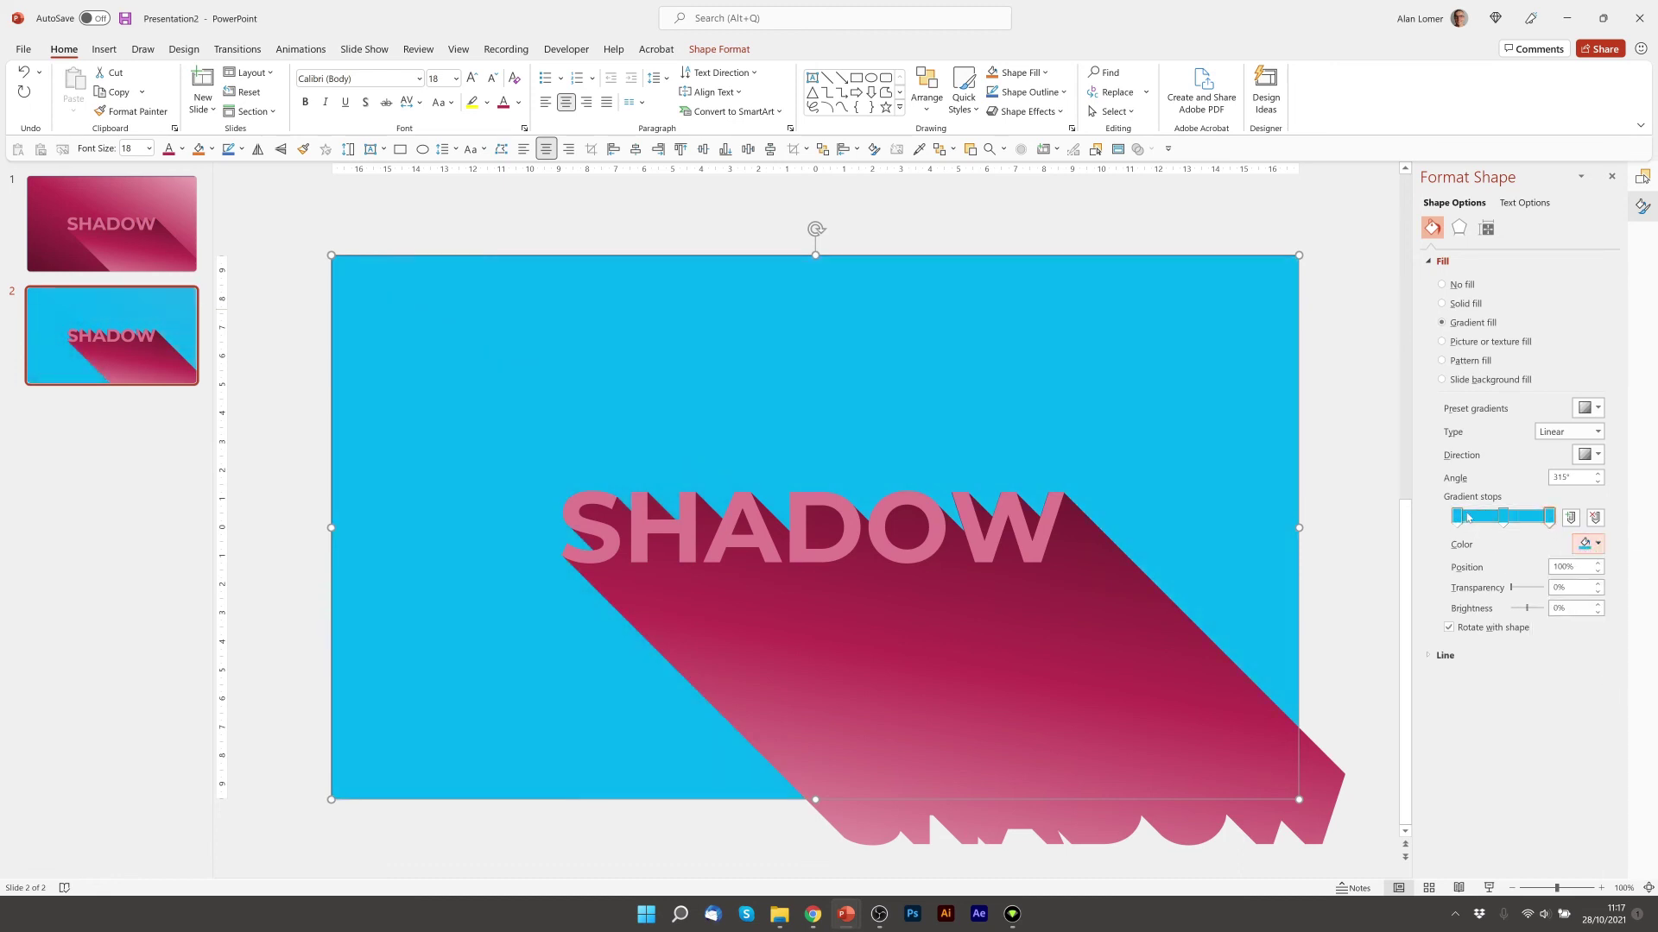
# Set the left gradient stop's brightness to -50% and the right stop's to 60%
pyautogui.click(1459, 517)
pyautogui.doubleClick(1576, 608)
pyautogui.write('-50')
pyautogui.press('Return')
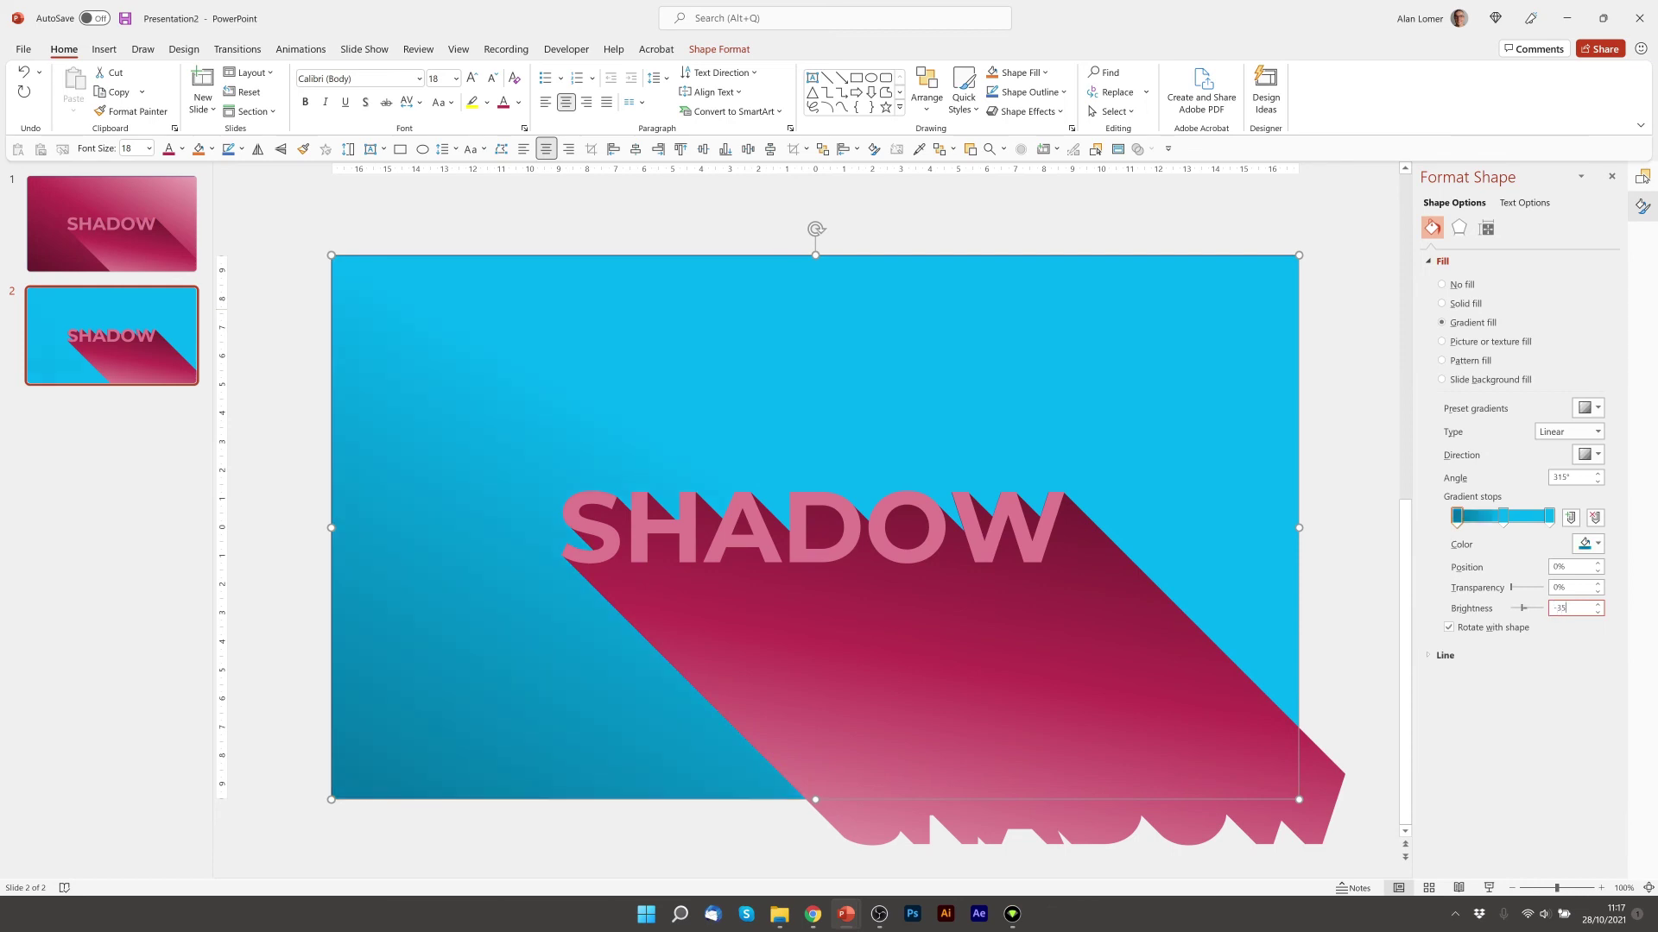
pyautogui.click(1548, 517)
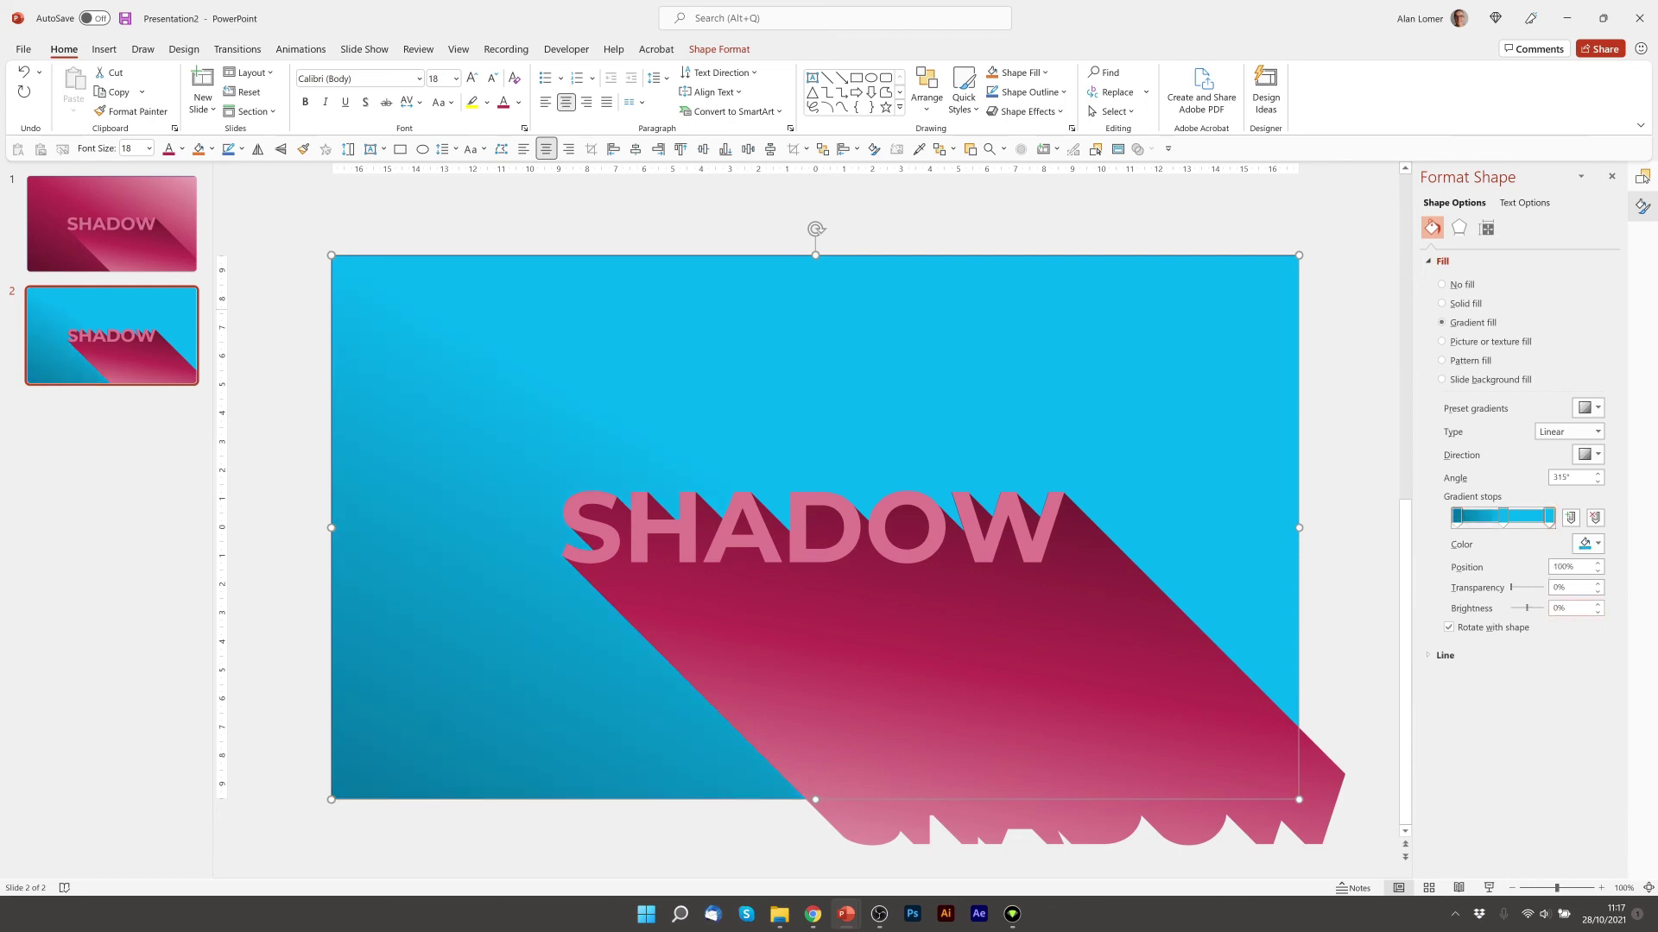
pyautogui.doubleClick(1567, 608)
pyautogui.write('60')
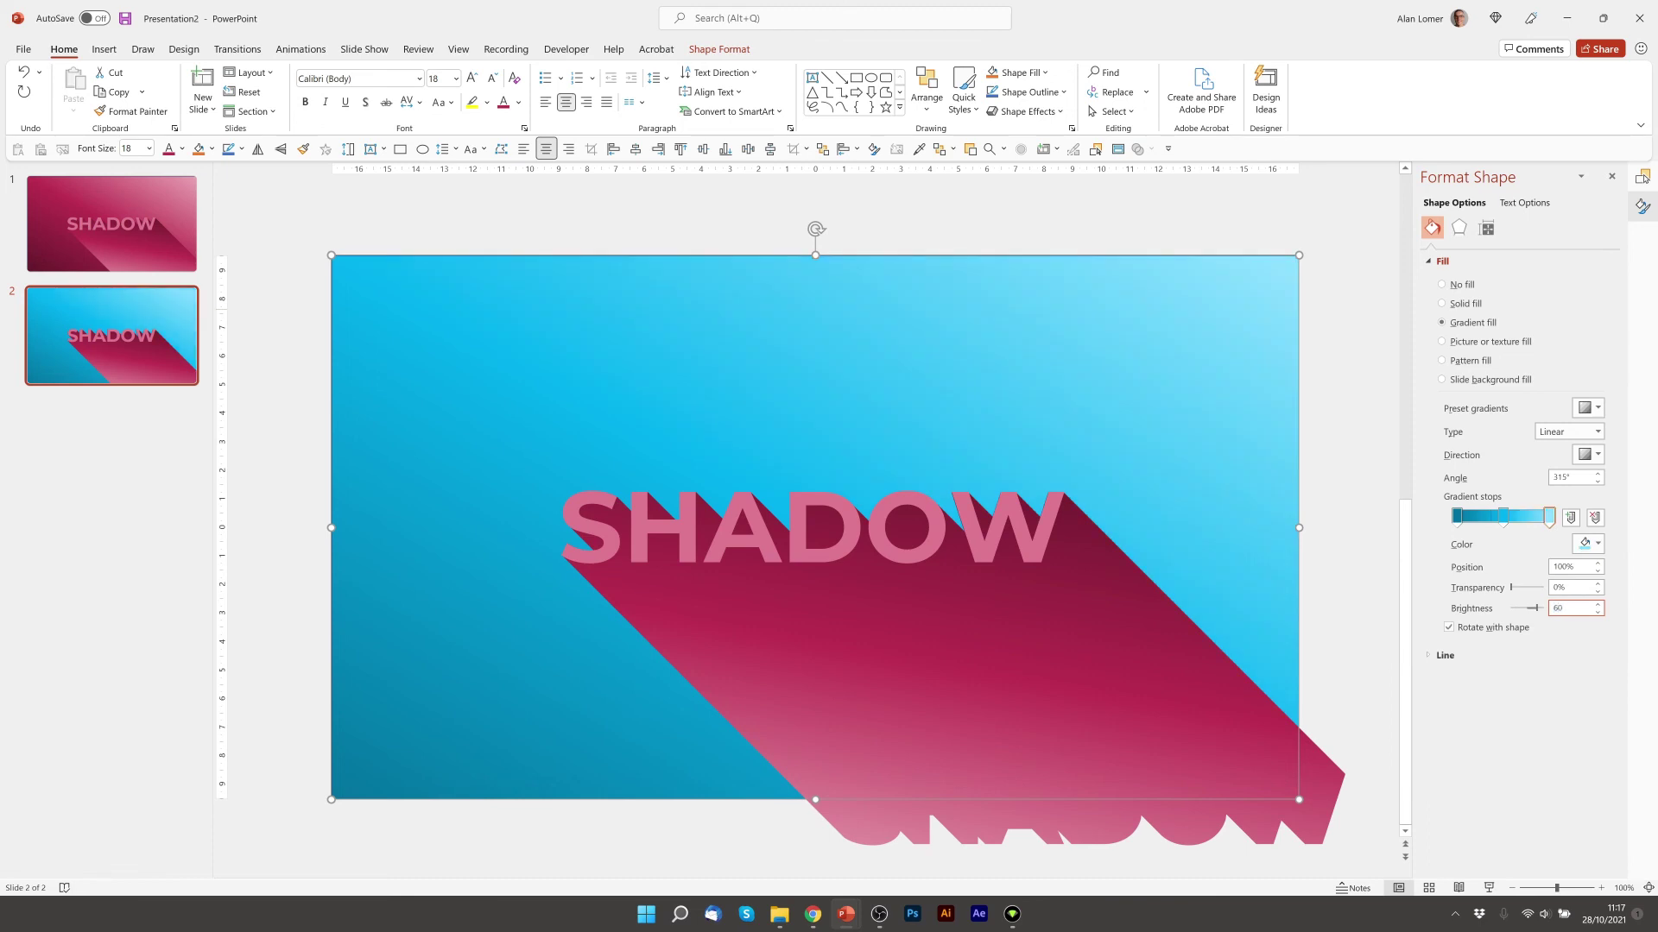
pyautogui.press('Return')
# Recolour the shadow's gradient cyan with stop brightness -35% and 35%
pyautogui.click(1085, 629)
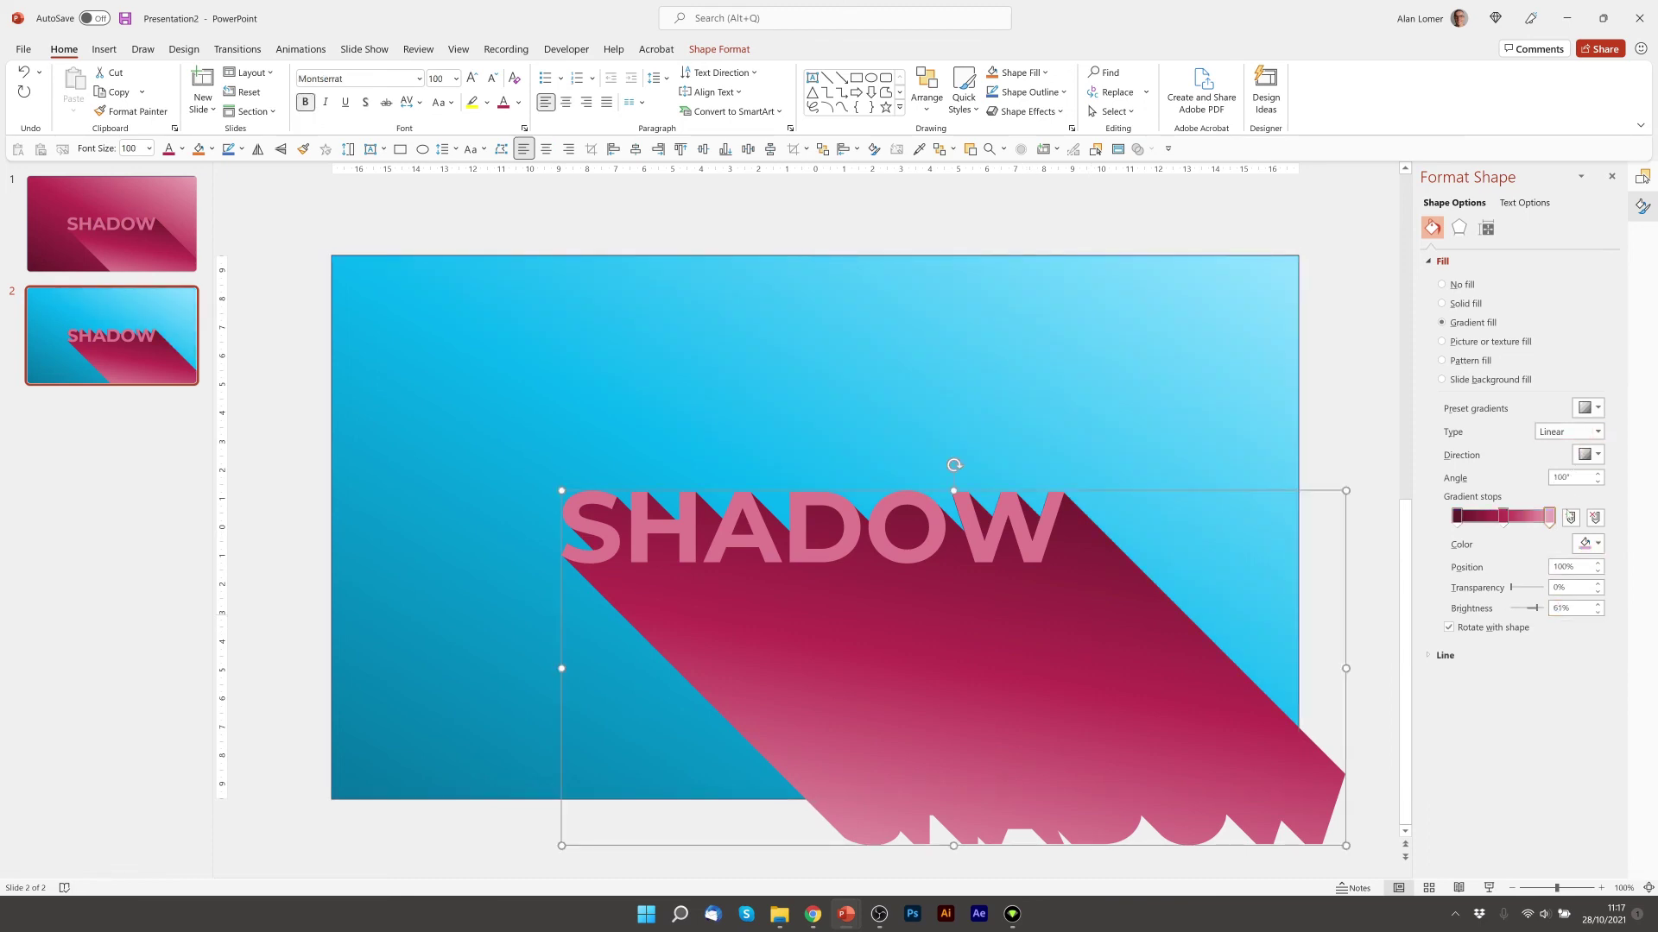
pyautogui.hotkey('ctrl', 'z')
pyautogui.write('-35')
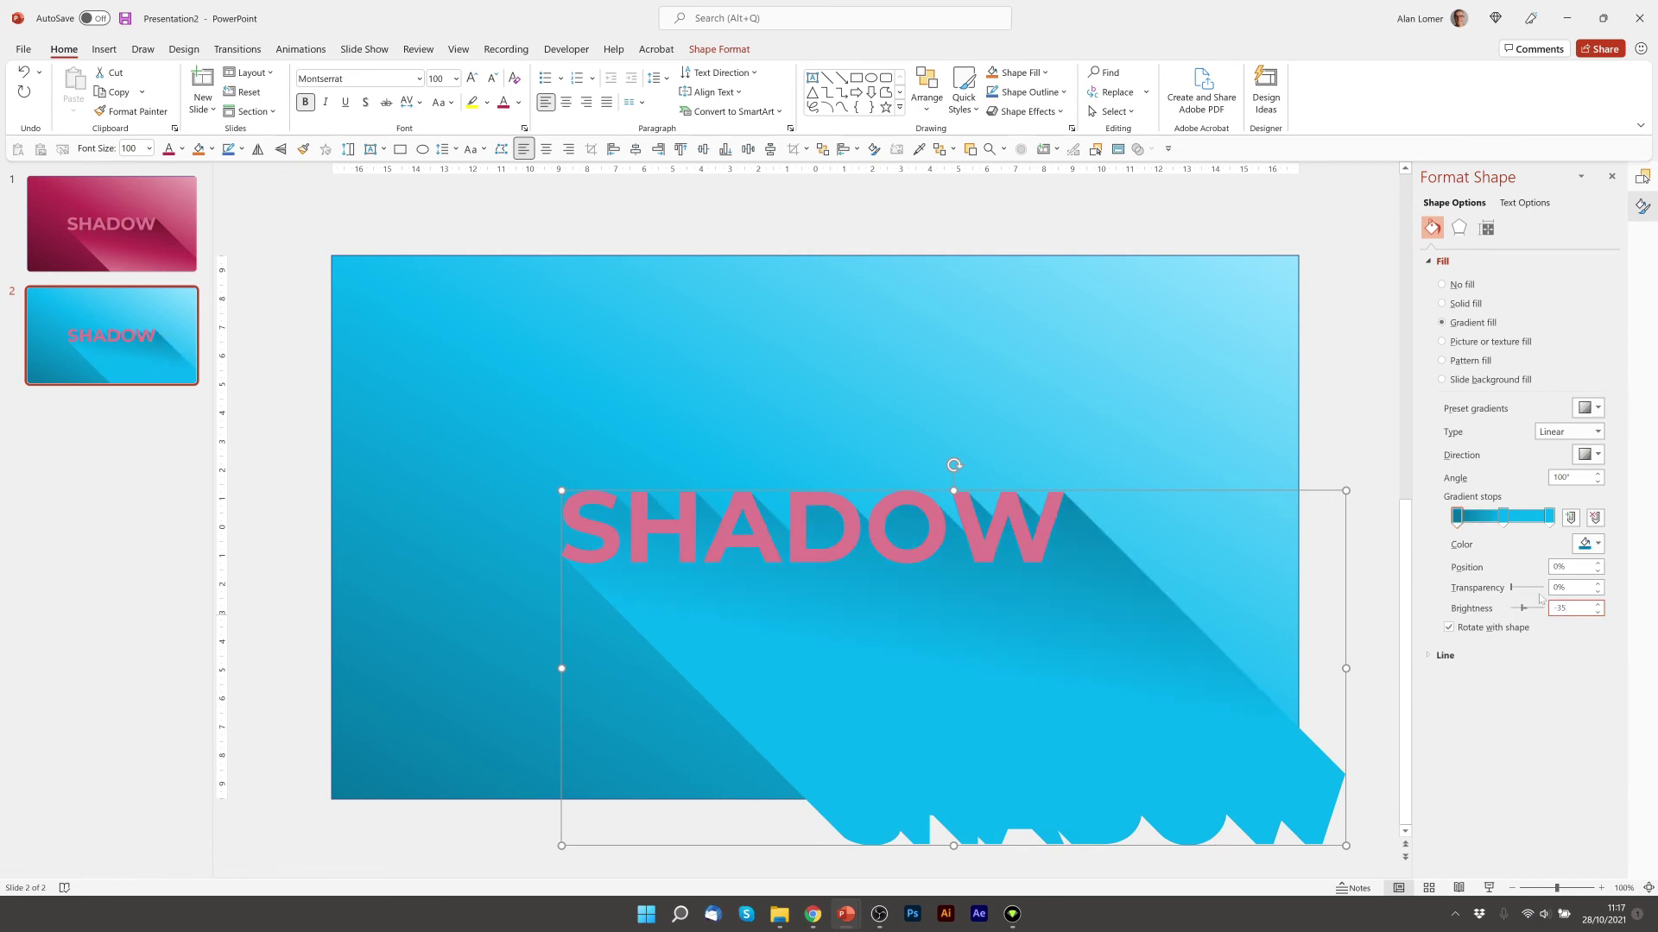
pyautogui.click(1549, 515)
pyautogui.write('35')
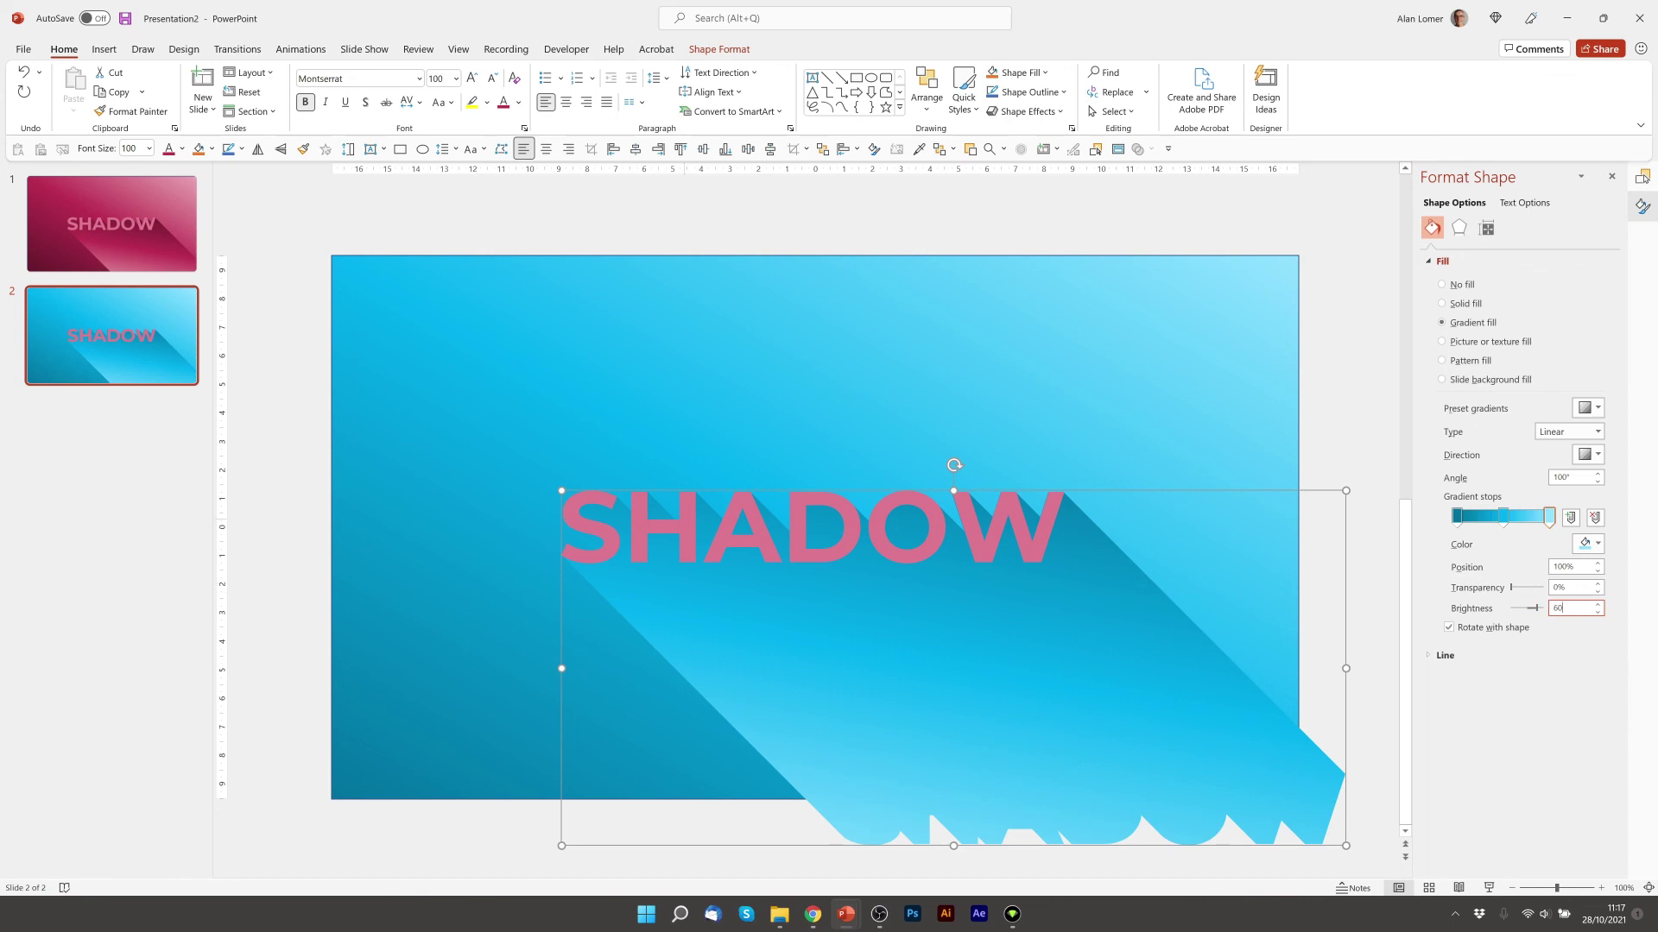
# Make the SHADOW text light blue, then lighten it to custom colour #89E0FF
pyautogui.click(704, 527)
pyautogui.hotkey('ctrl', 'a')
pyautogui.click(518, 101)
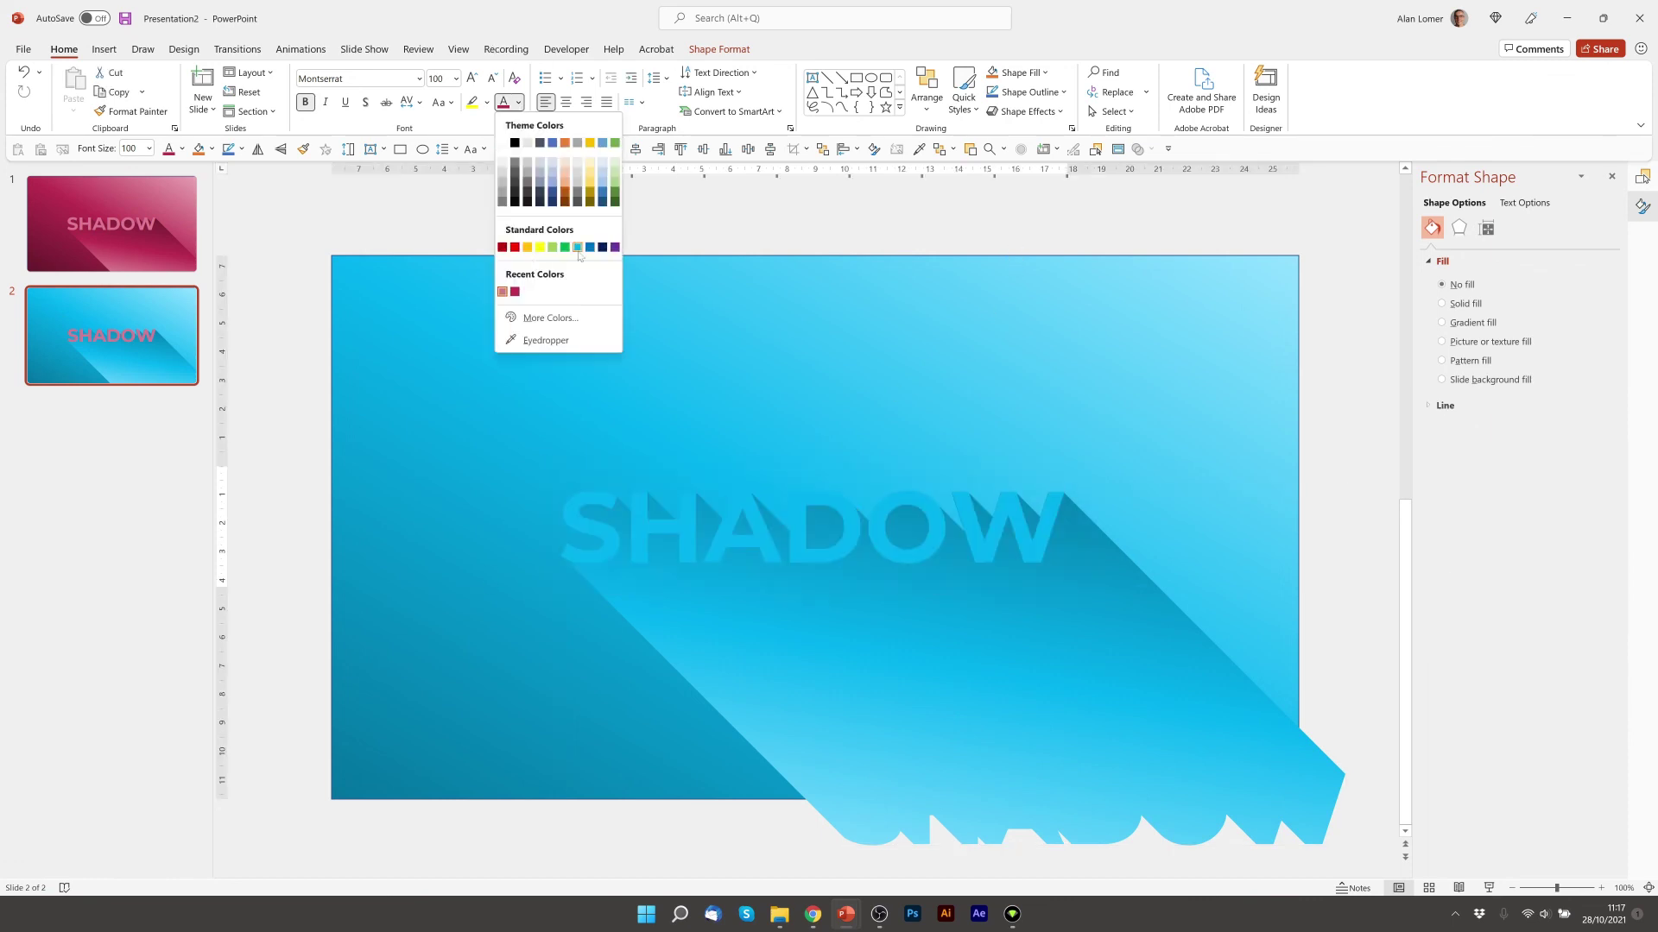
pyautogui.click(578, 248)
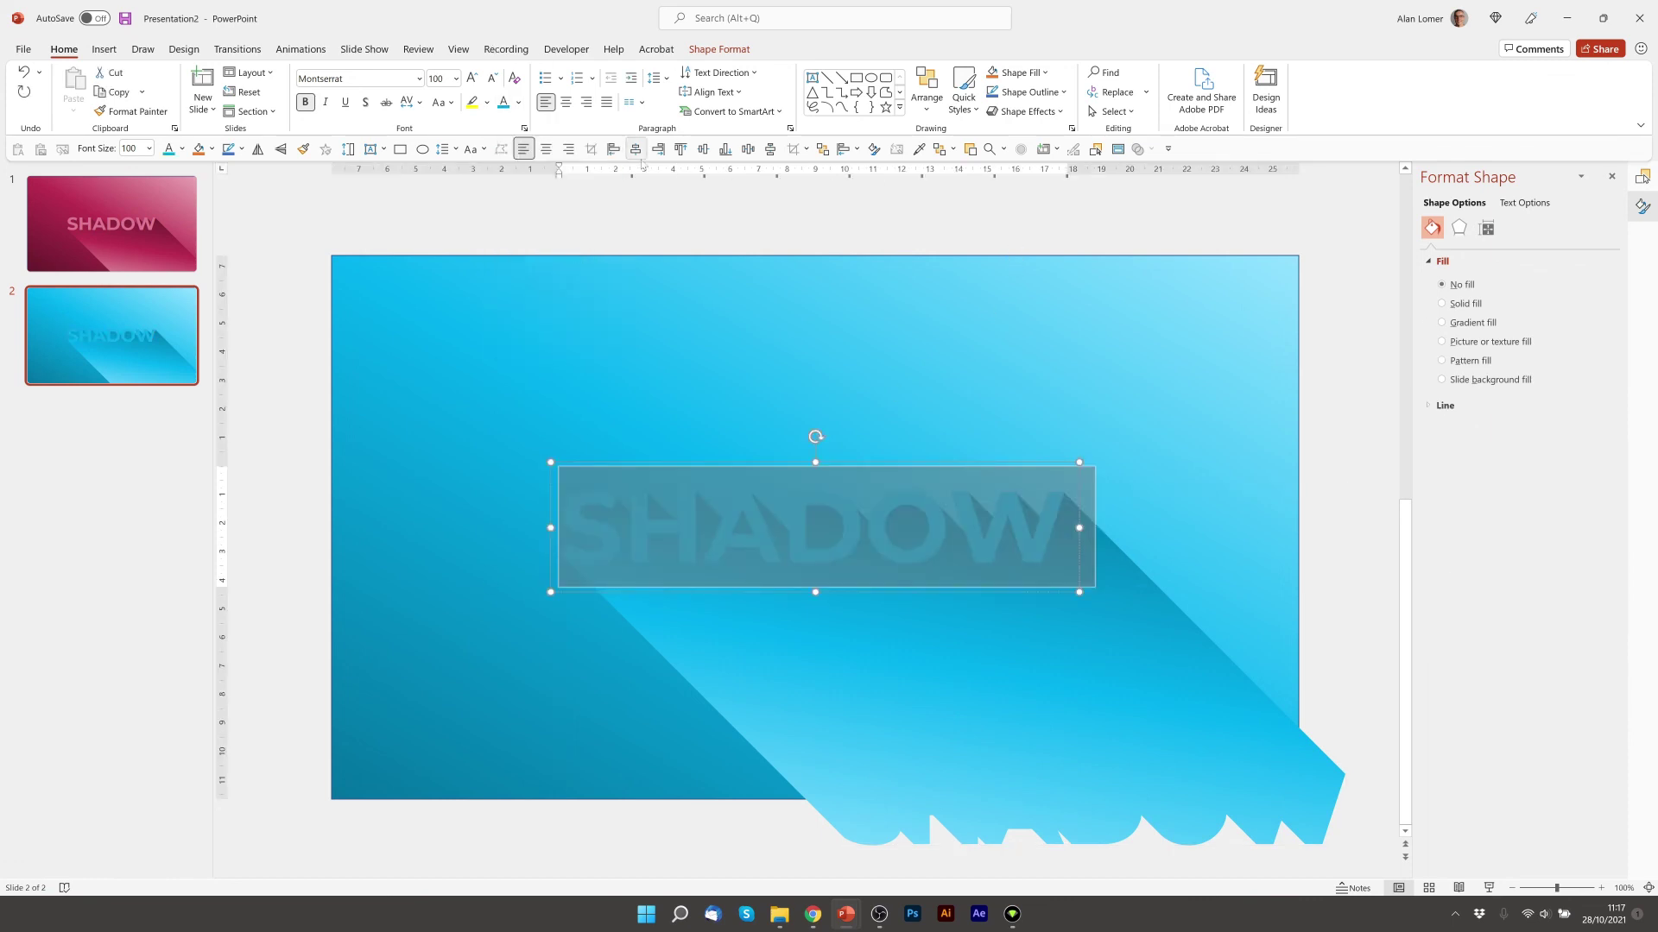
pyautogui.click(518, 102)
pyautogui.click(550, 317)
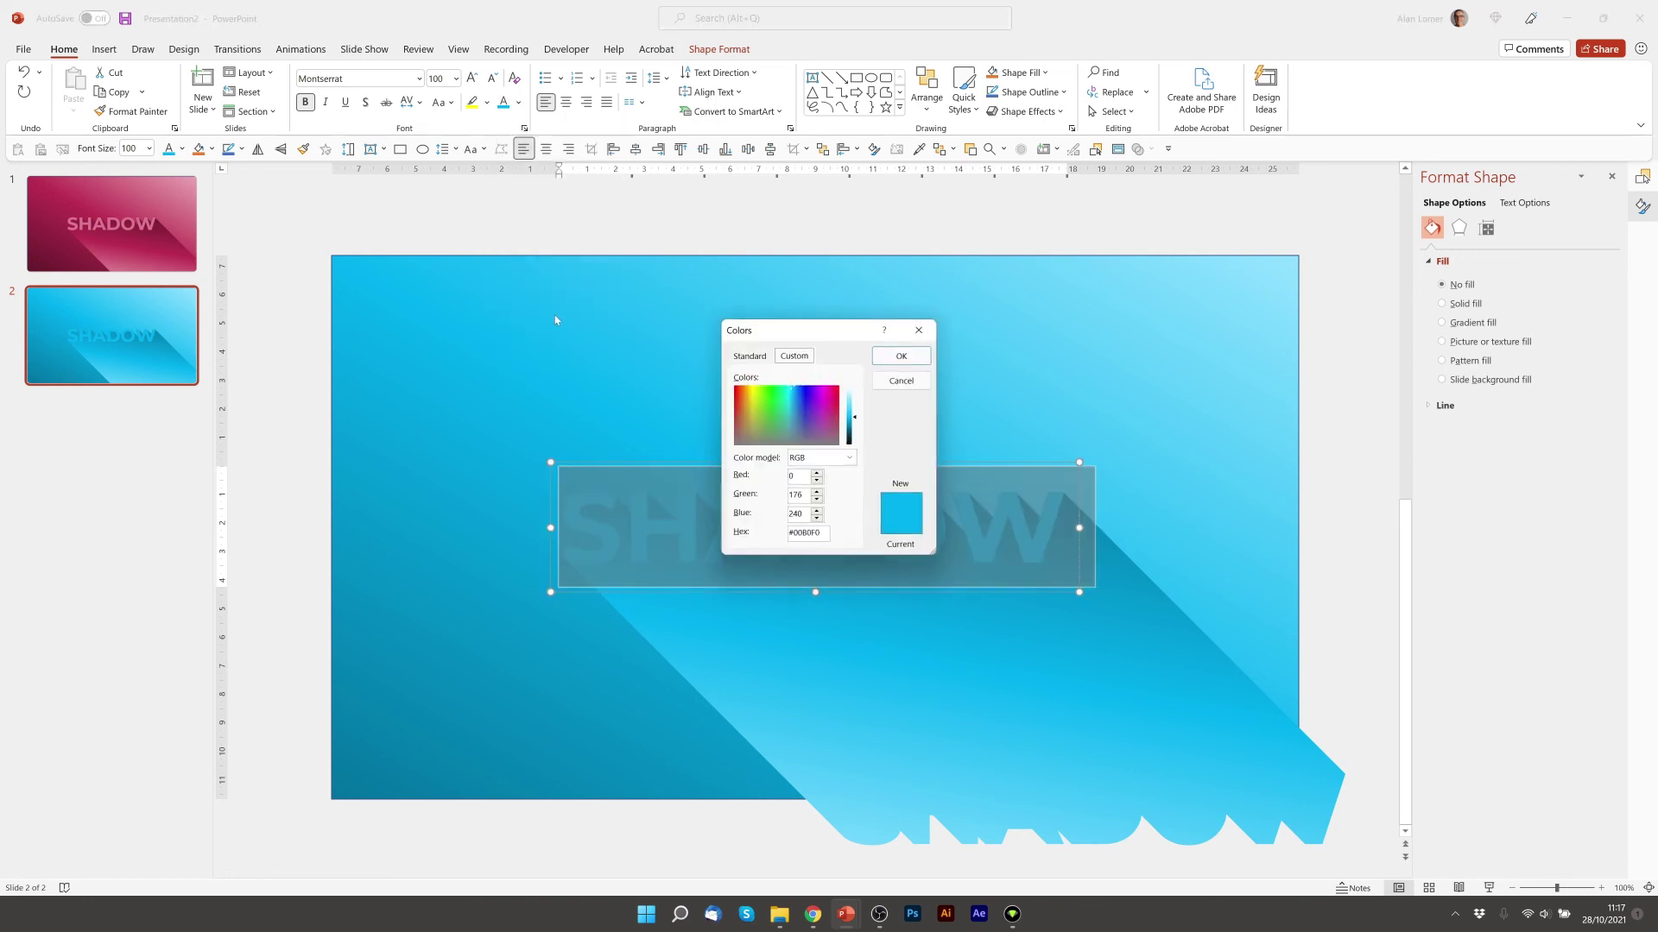
pyautogui.moveTo(855, 415); pyautogui.dragTo(856, 402)
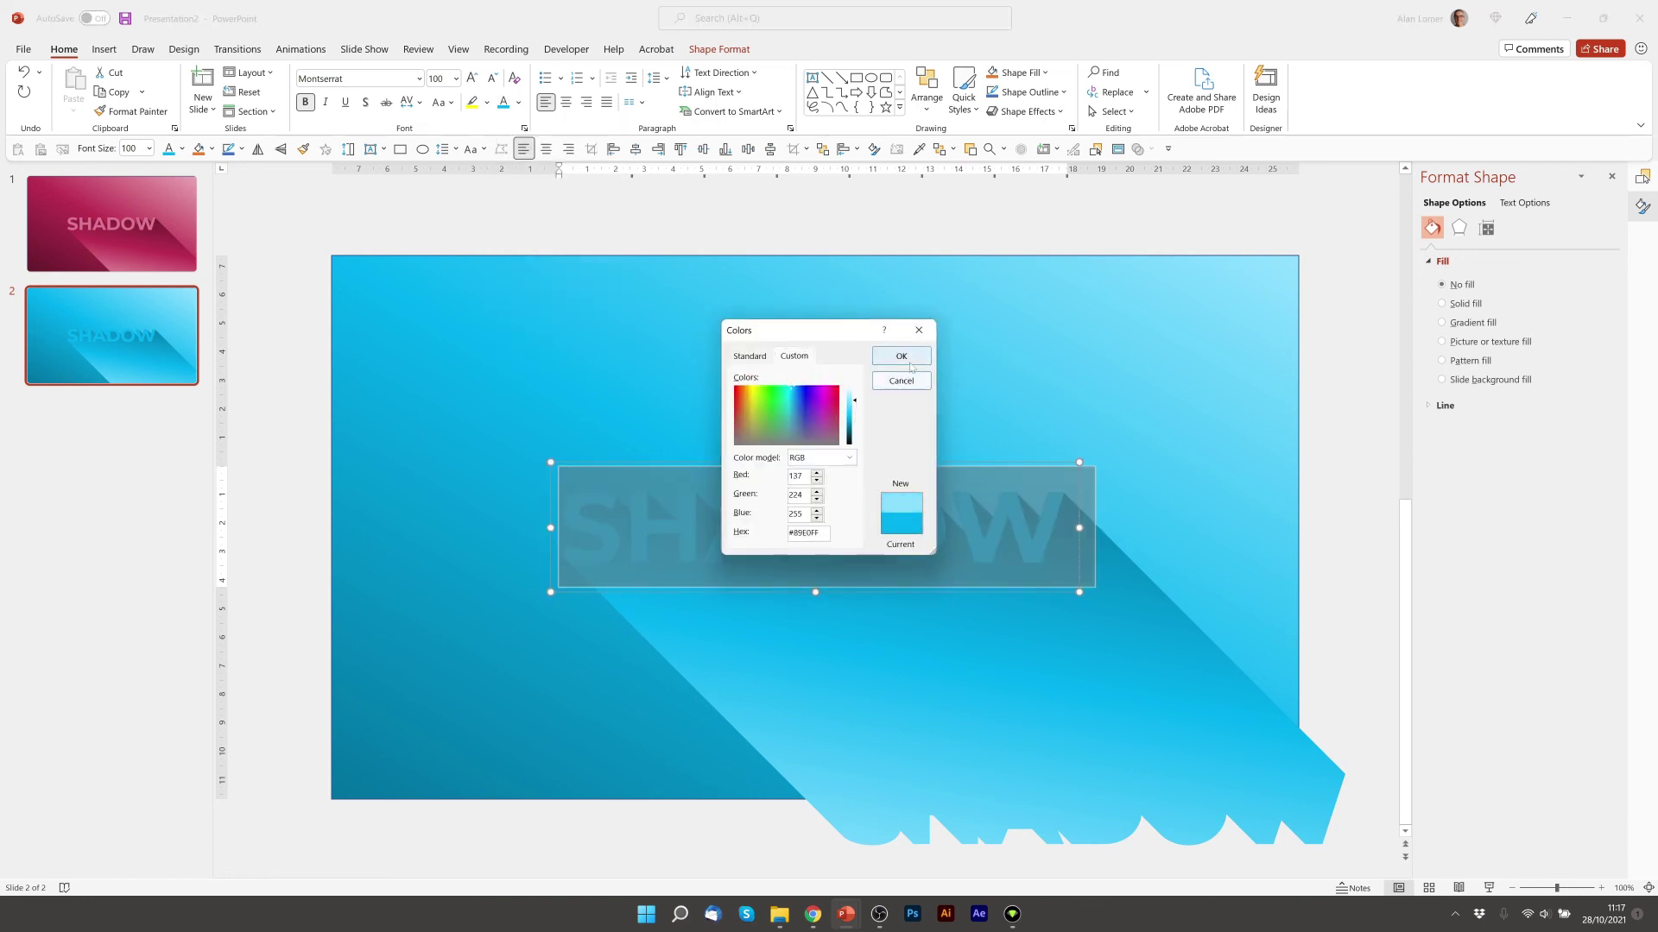